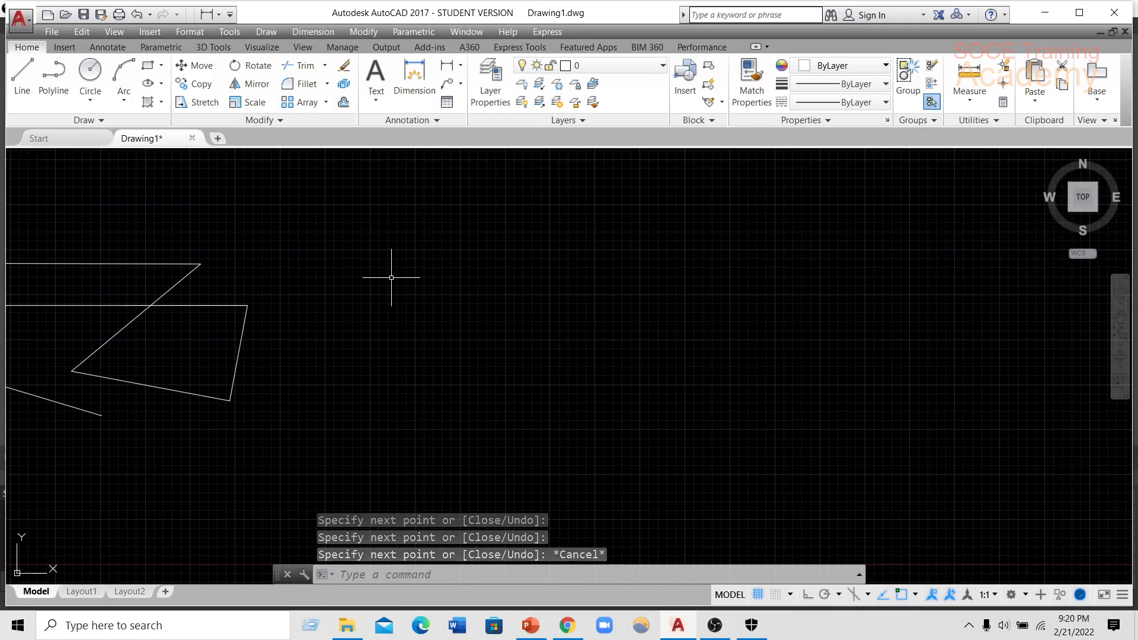
Draw a multiline of connected angled segments beside the existing lines, with the third segment about 9.6 units long.
{"action": "type", "text": "ml"}
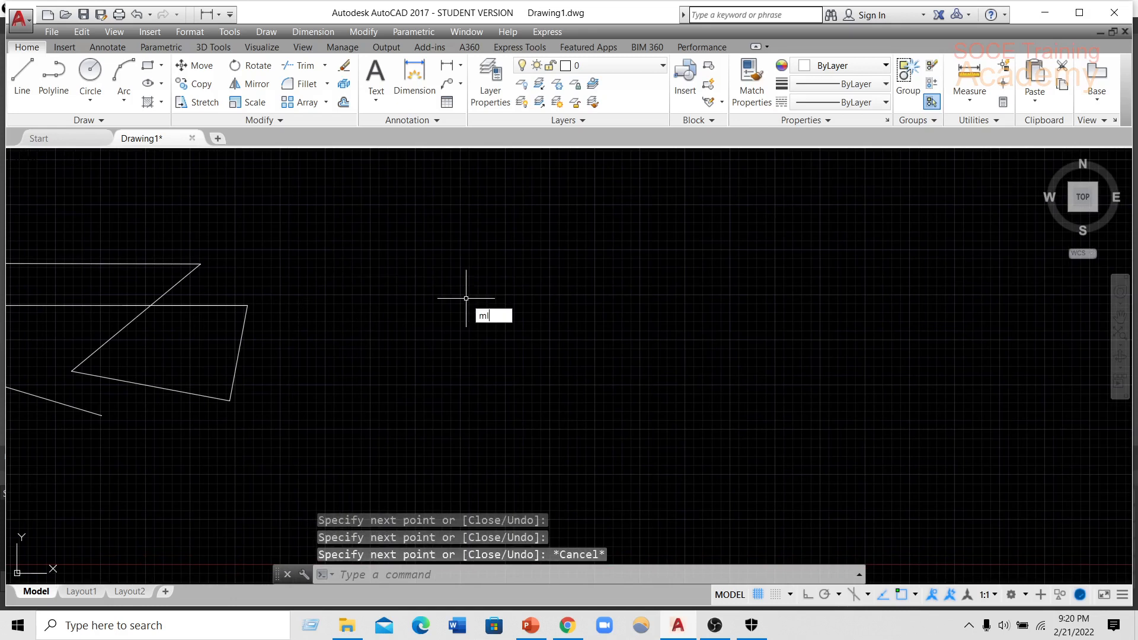
{"action": "key", "text": "Return"}
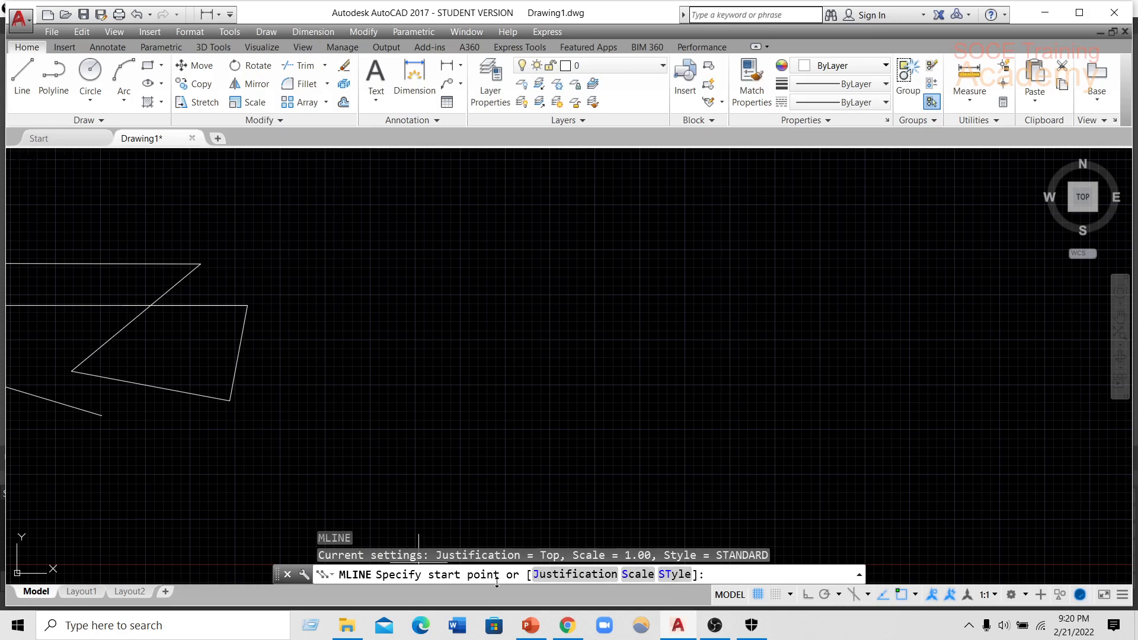
{"action": "left_click", "coordinate": [335, 291]}
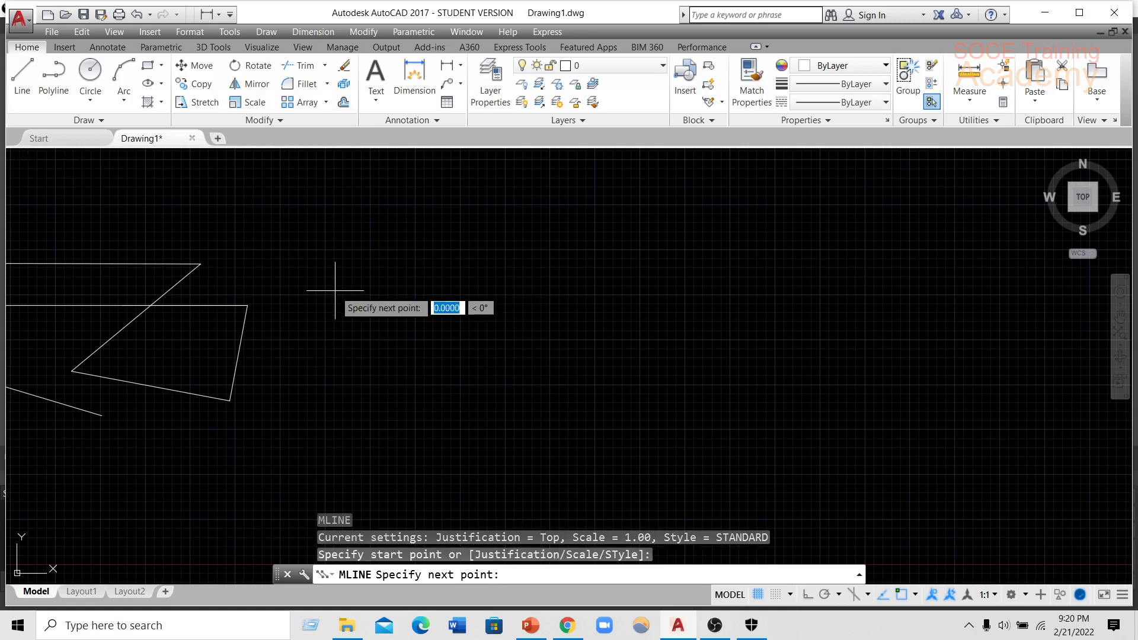
{"action": "left_click", "coordinate": [408, 355]}
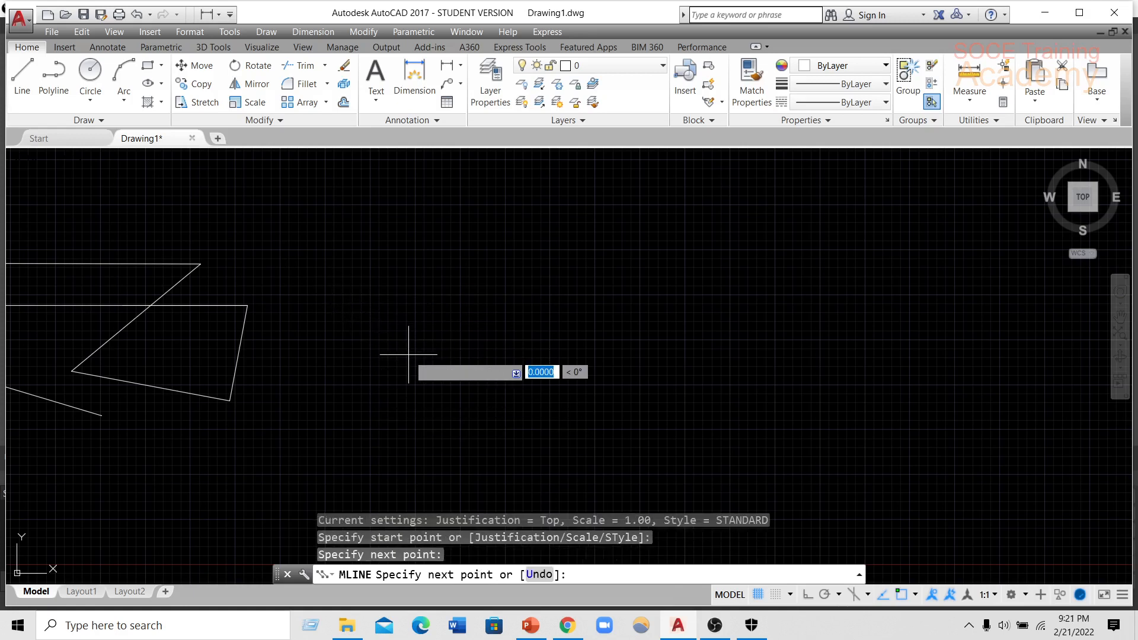
{"action": "left_click", "coordinate": [460, 255]}
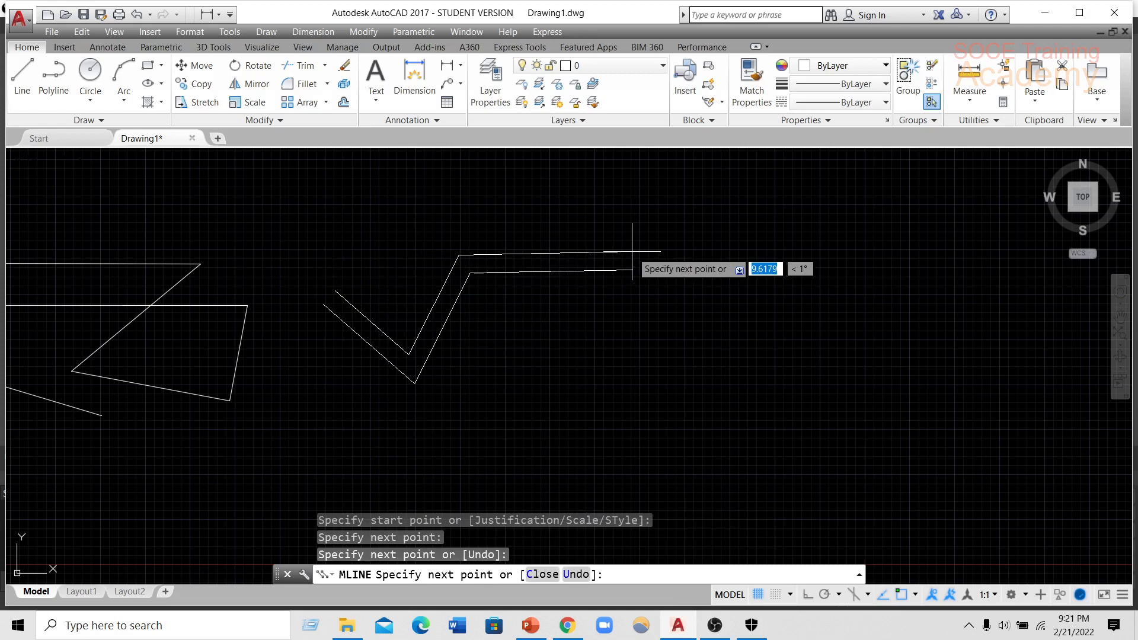
{"action": "left_click", "coordinate": [632, 252]}
{"action": "left_click", "coordinate": [670, 311]}
{"action": "left_click", "coordinate": [621, 390]}
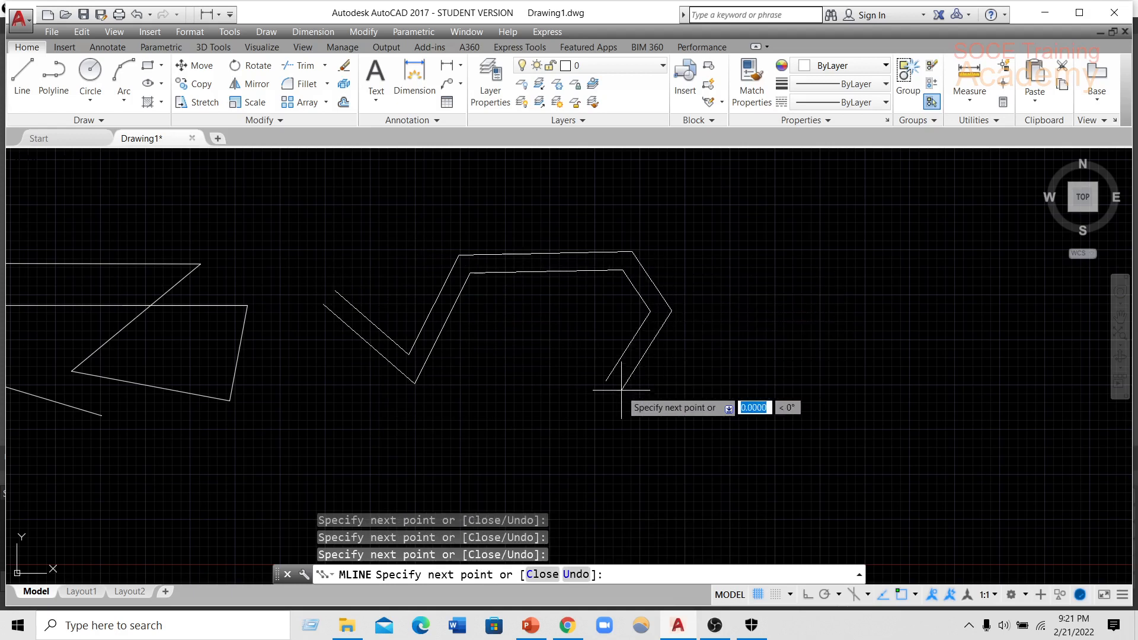
{"action": "left_click", "coordinate": [492, 448]}
{"action": "left_click", "coordinate": [592, 487]}
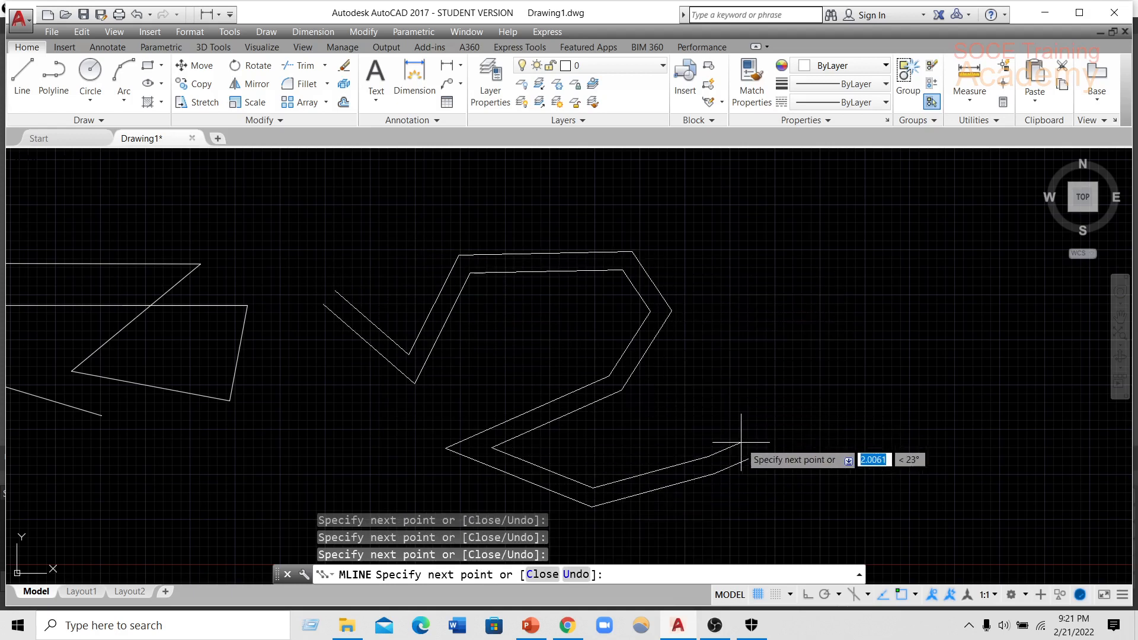
{"action": "left_click", "coordinate": [708, 457]}
Turn on Ortho mode and finish the multiline with horizontal and vertical segments forming a rectangular loop that crosses itself.
{"action": "left_click", "coordinate": [806, 595]}
{"action": "middle_click_drag", "start_coordinate": [689, 452], "coordinate": [531, 414]}
{"action": "left_click", "coordinate": [777, 415]}
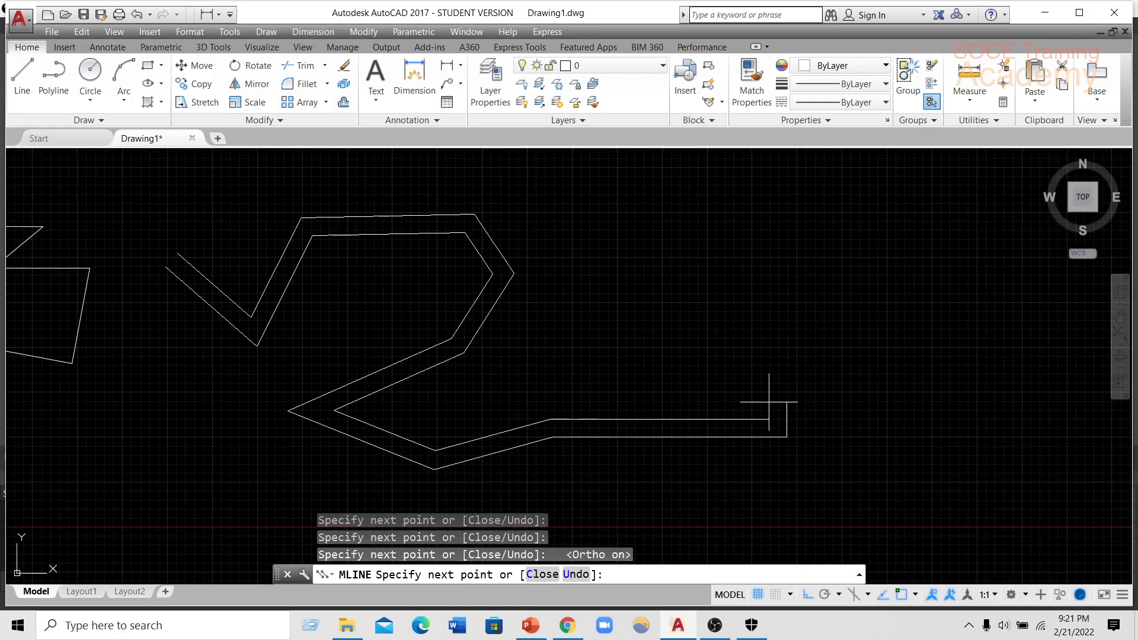
{"action": "left_click", "coordinate": [740, 245]}
{"action": "left_click", "coordinate": [564, 246]}
{"action": "left_click", "coordinate": [582, 336]}
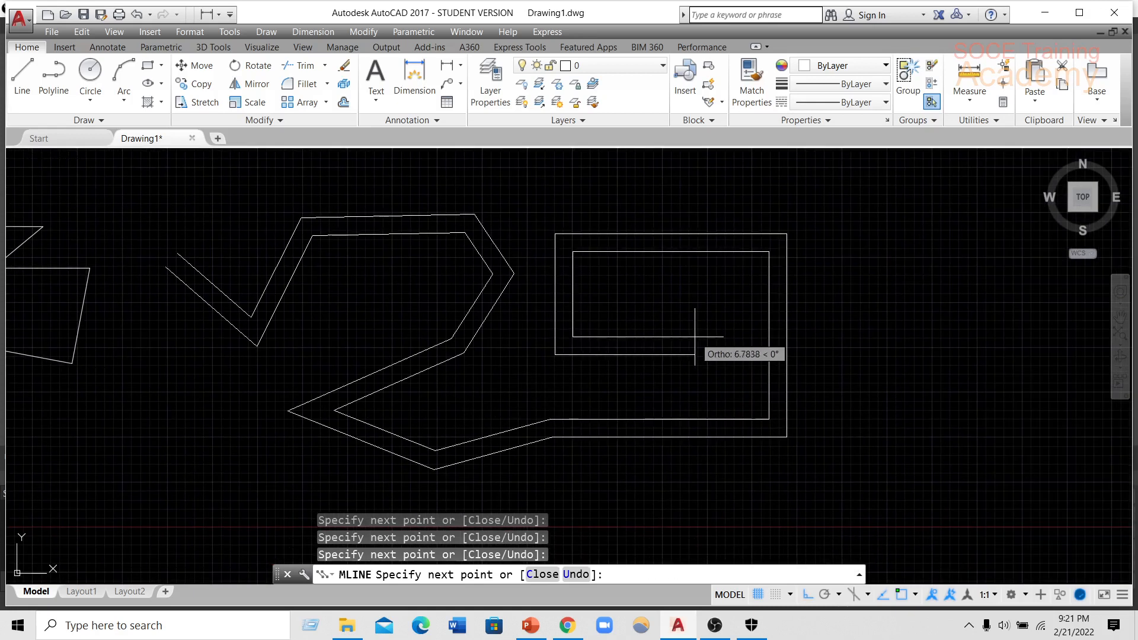
{"action": "left_click", "coordinate": [694, 336]}
{"action": "left_click", "coordinate": [667, 171]}
{"action": "key", "text": "Return"}
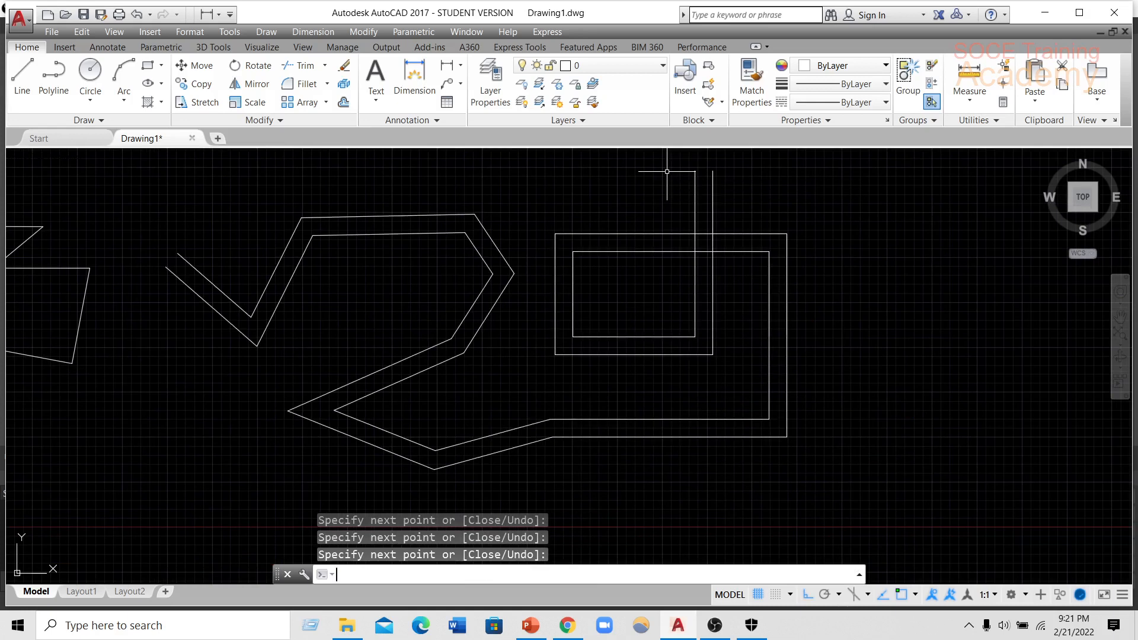
Start a new multiline and set its justification to Top.
{"action": "middle_click_drag", "start_coordinate": [696, 320], "coordinate": [504, 321]}
{"action": "middle_click_drag", "start_coordinate": [715, 342], "coordinate": [617, 359]}
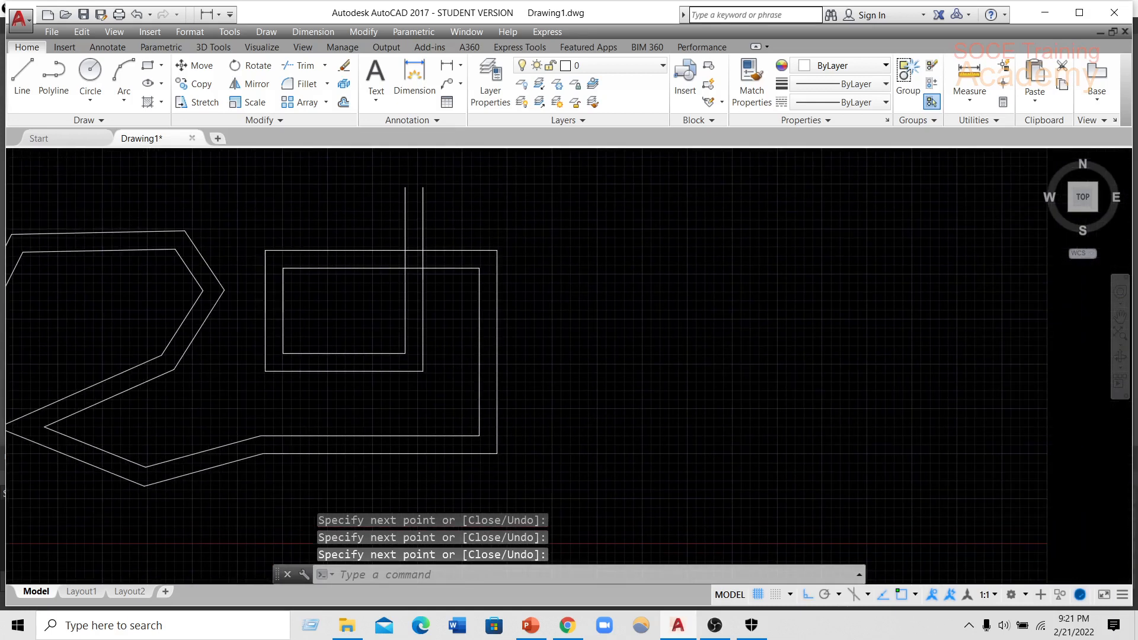
{"action": "type", "text": "ML"}
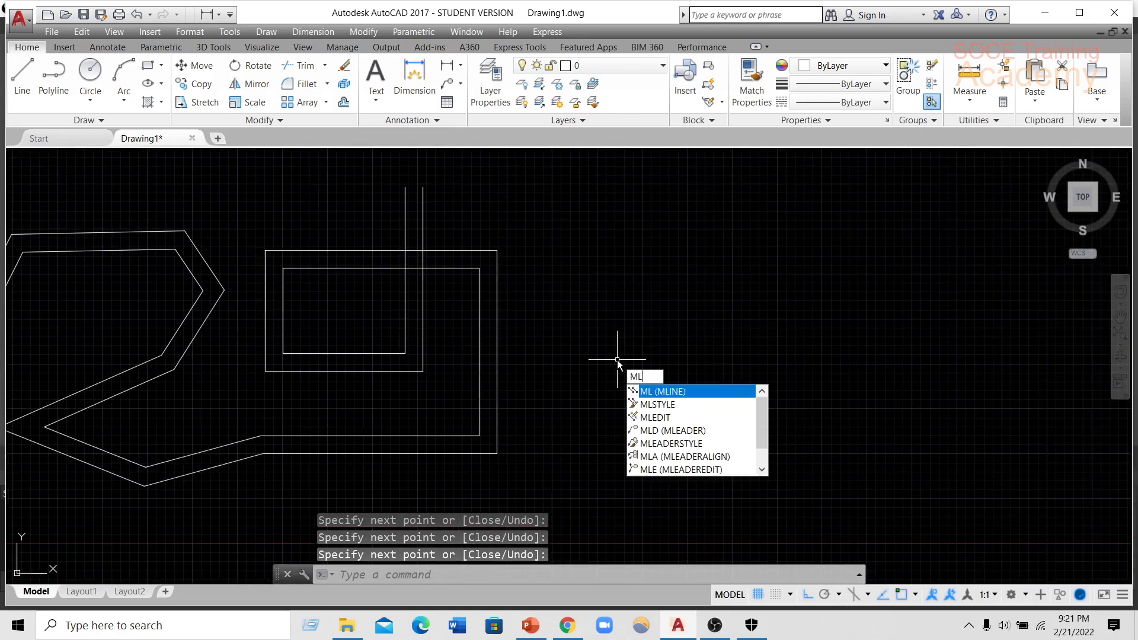
{"action": "key", "text": "Return"}
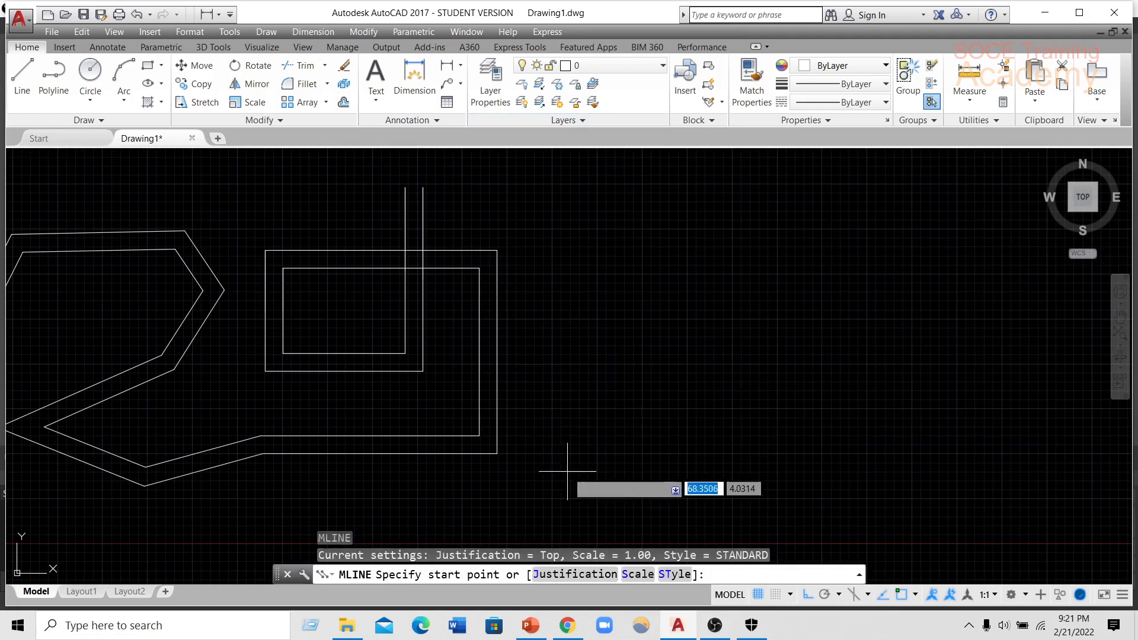
{"action": "left_click", "coordinate": [566, 577]}
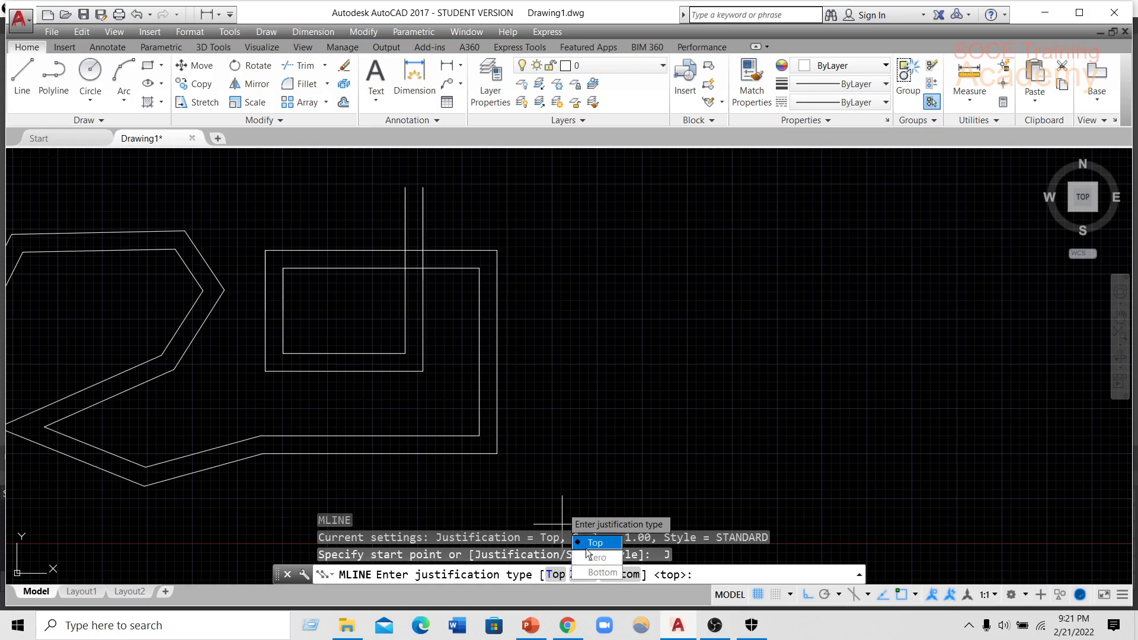
{"action": "left_click", "coordinate": [554, 575]}
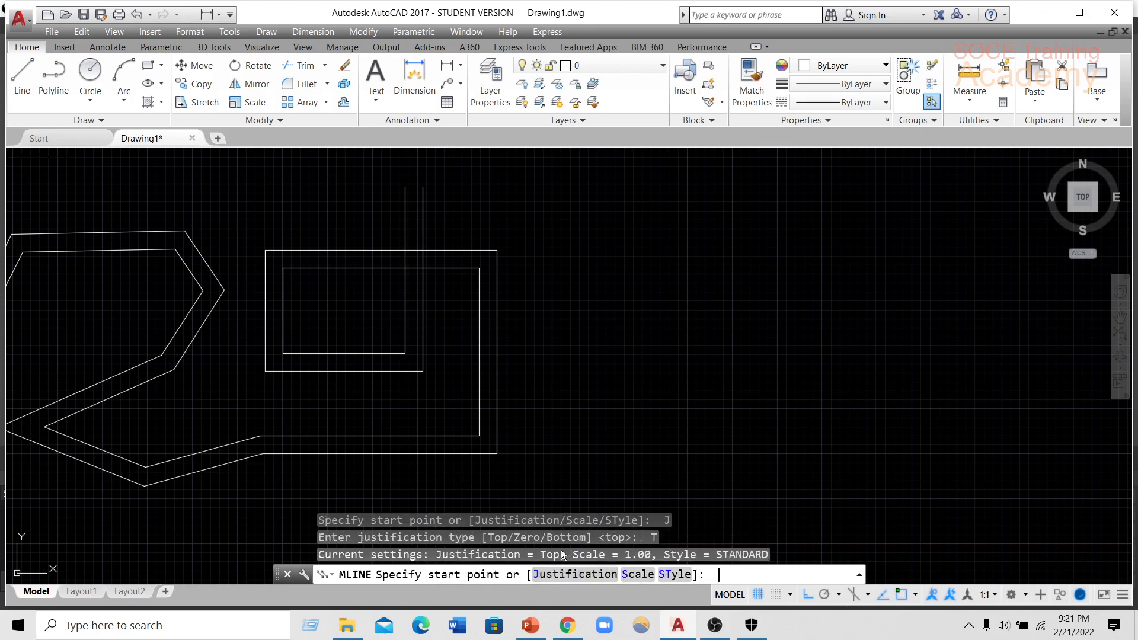
Draw a five-segment zigzag multiline of horizontal and vertical runs beside the rectangular loop, starting with a horizontal run about 10.9 units long.
{"action": "left_click", "coordinate": [549, 275]}
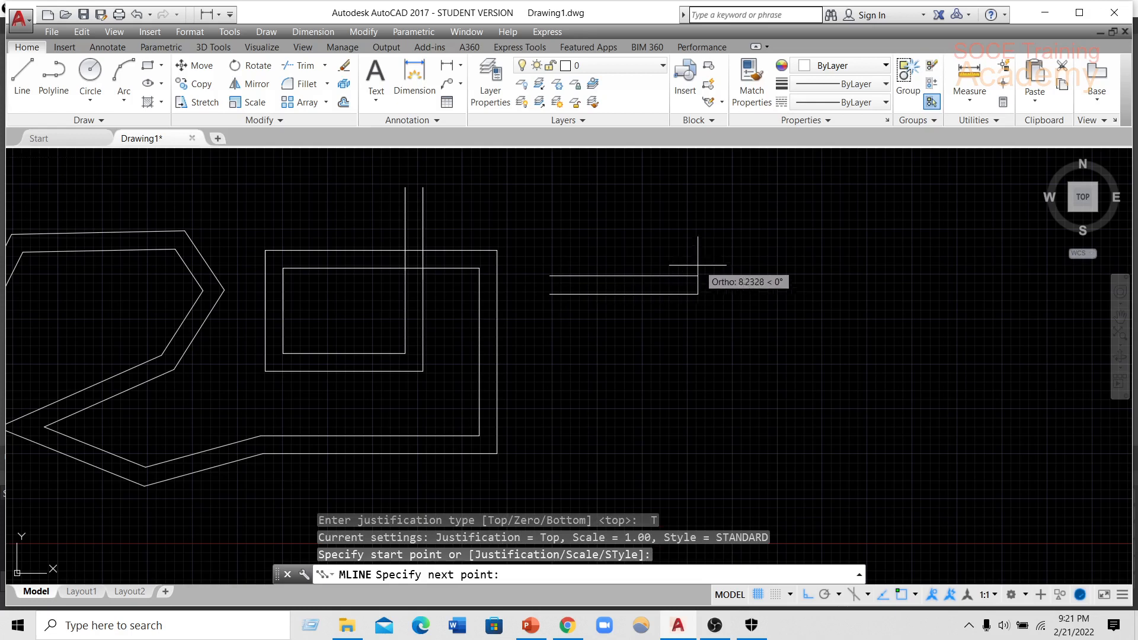
{"action": "left_click", "coordinate": [747, 275]}
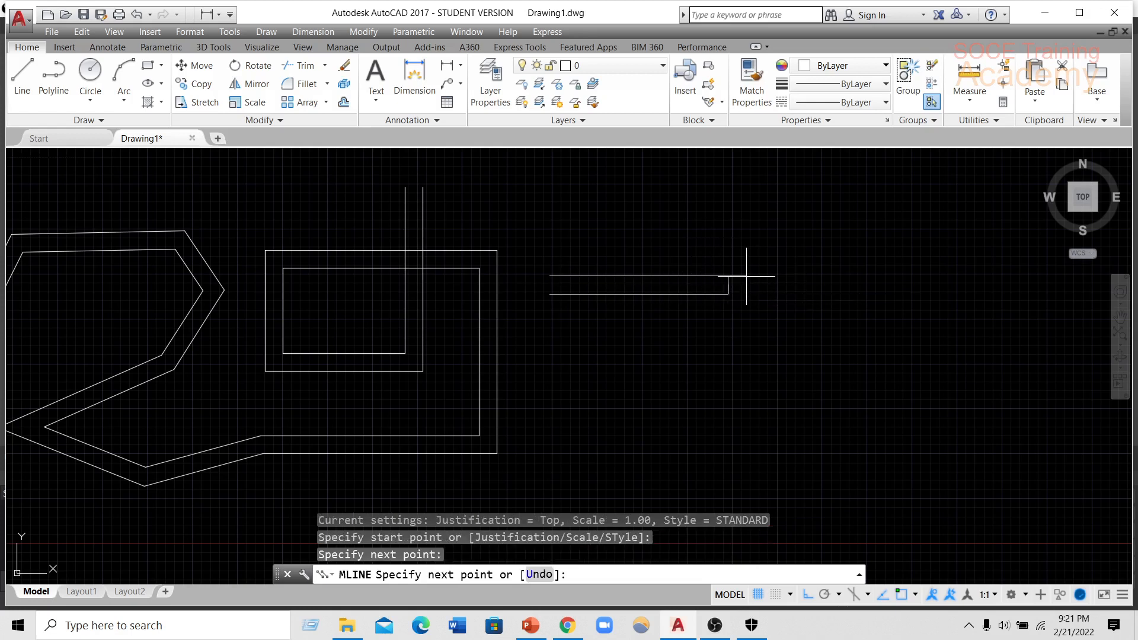
{"action": "left_click", "coordinate": [774, 366]}
{"action": "left_click", "coordinate": [593, 365]}
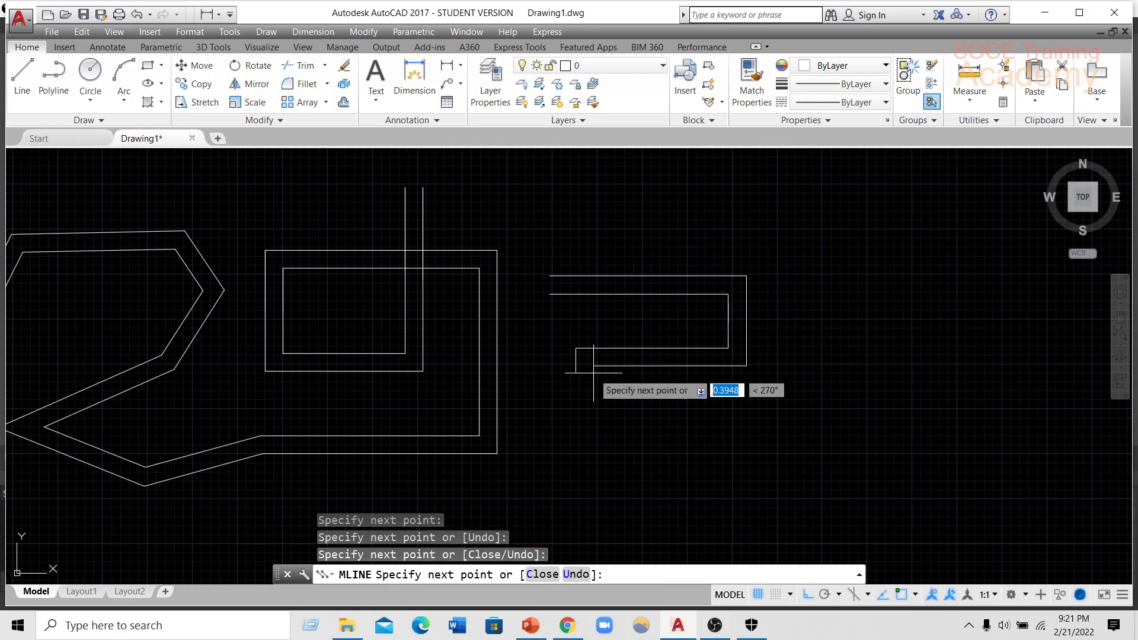
{"action": "left_click", "coordinate": [594, 438]}
{"action": "left_click", "coordinate": [749, 437]}
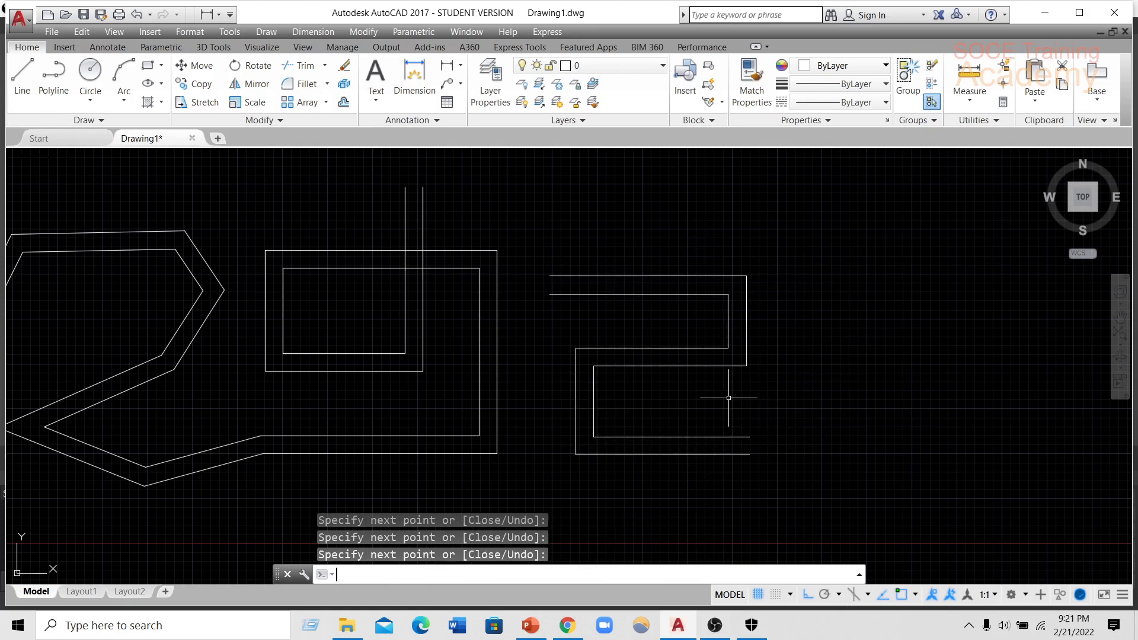
{"action": "key", "text": "Return"}
Start another multiline and set its justification to Zero.
{"action": "type", "text": "ml"}
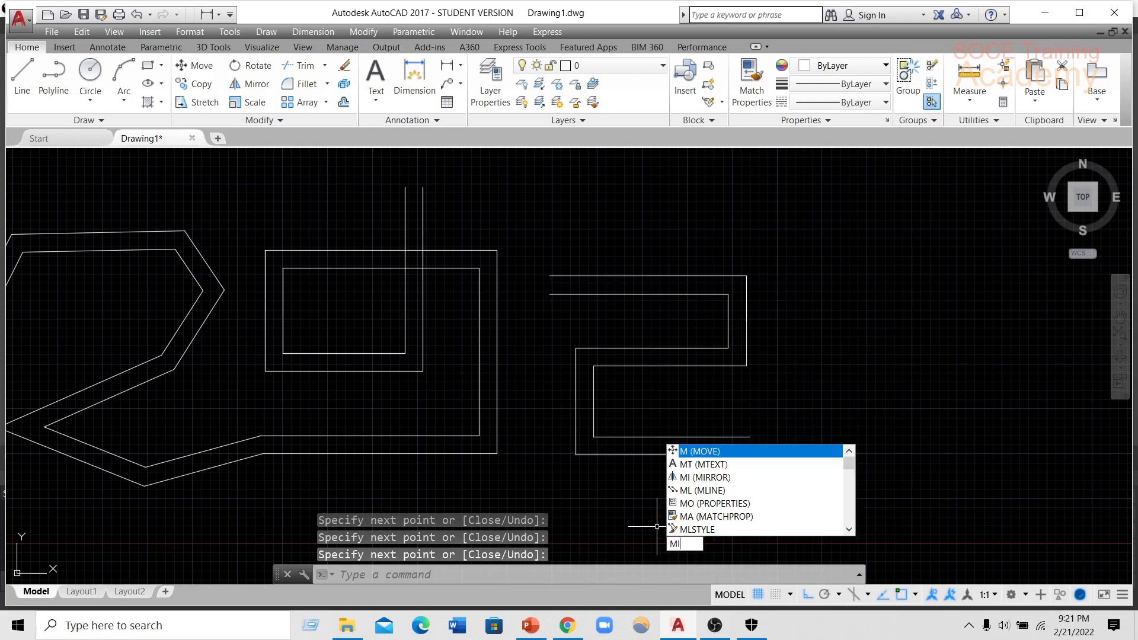
{"action": "key", "text": "Return"}
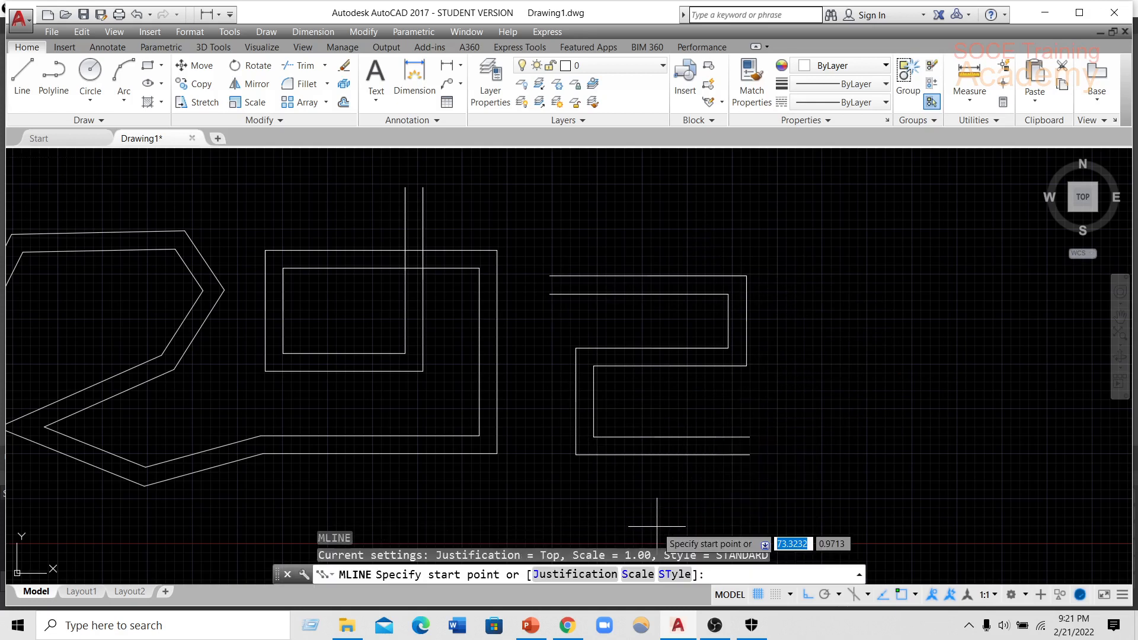
{"action": "left_click", "coordinate": [584, 576]}
{"action": "type", "text": "z"}
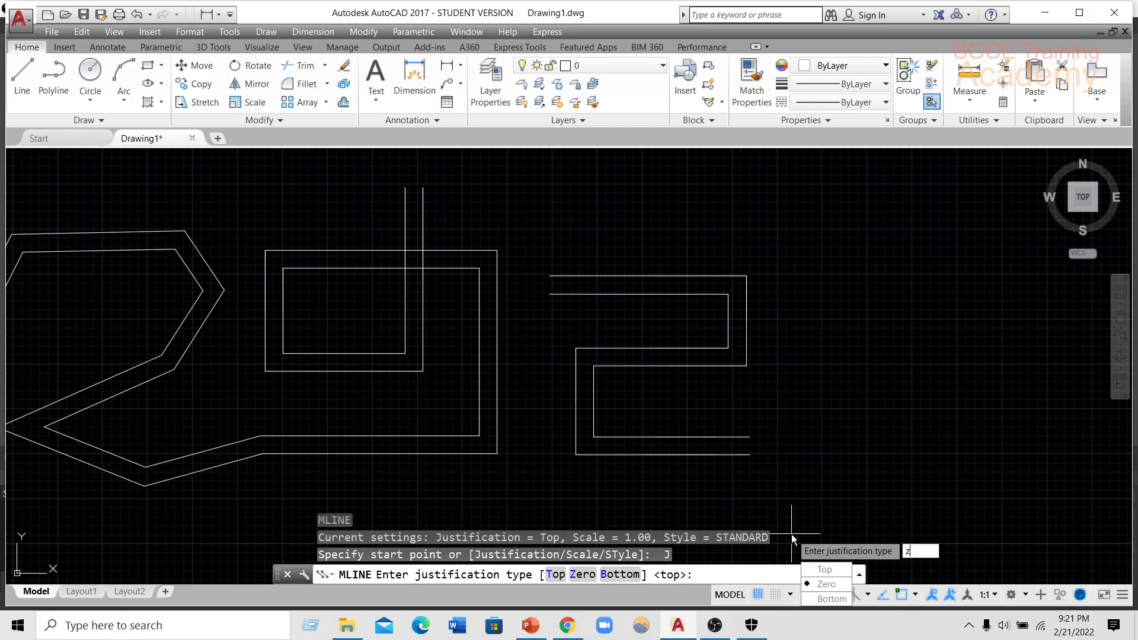
{"action": "key", "text": "Return"}
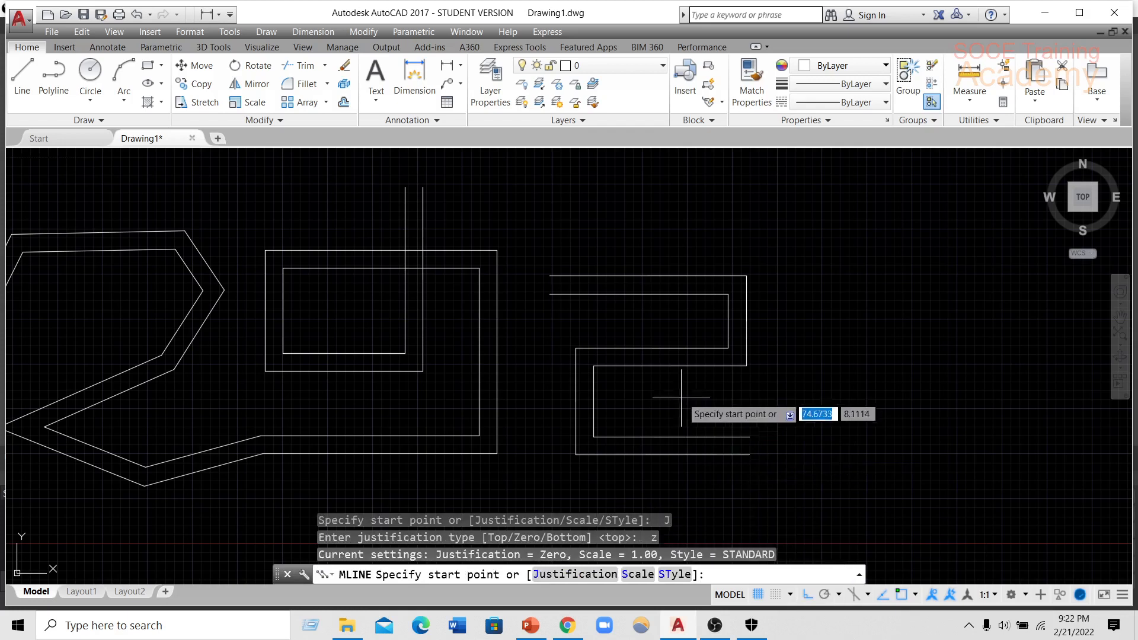
Draw a zero-justified orthogonal multiline beside the Top-justified one, winding down in a zigzag and ending in a boxed loop.
{"action": "middle_click_drag", "start_coordinate": [739, 356], "coordinate": [474, 344]}
{"action": "left_click", "coordinate": [533, 244]}
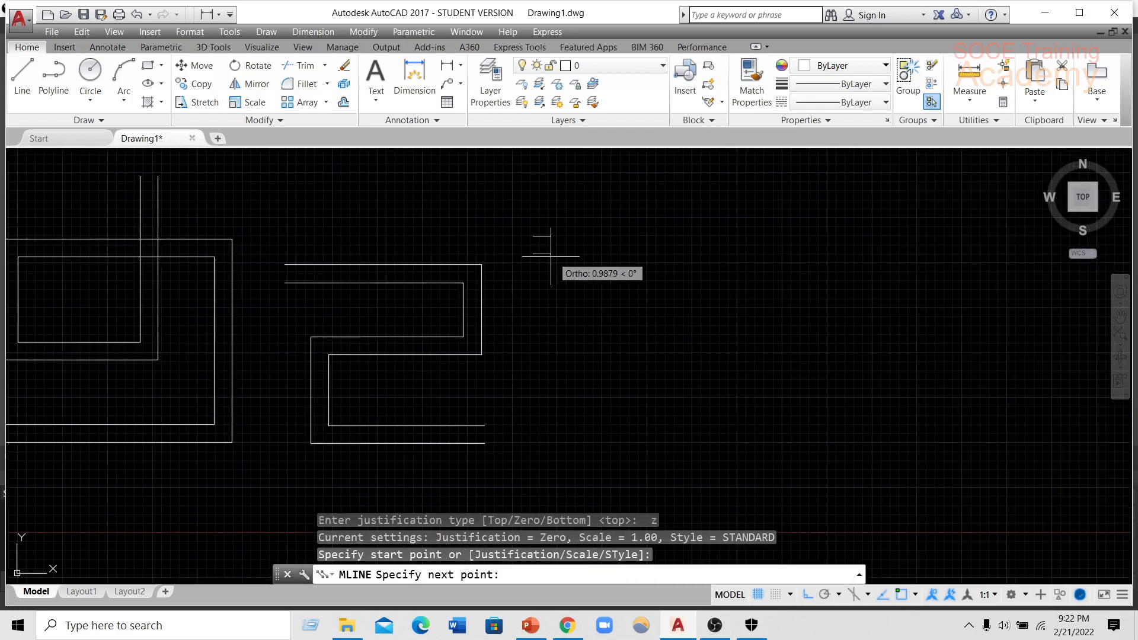
{"action": "left_click", "coordinate": [729, 243]}
{"action": "left_click", "coordinate": [729, 333]}
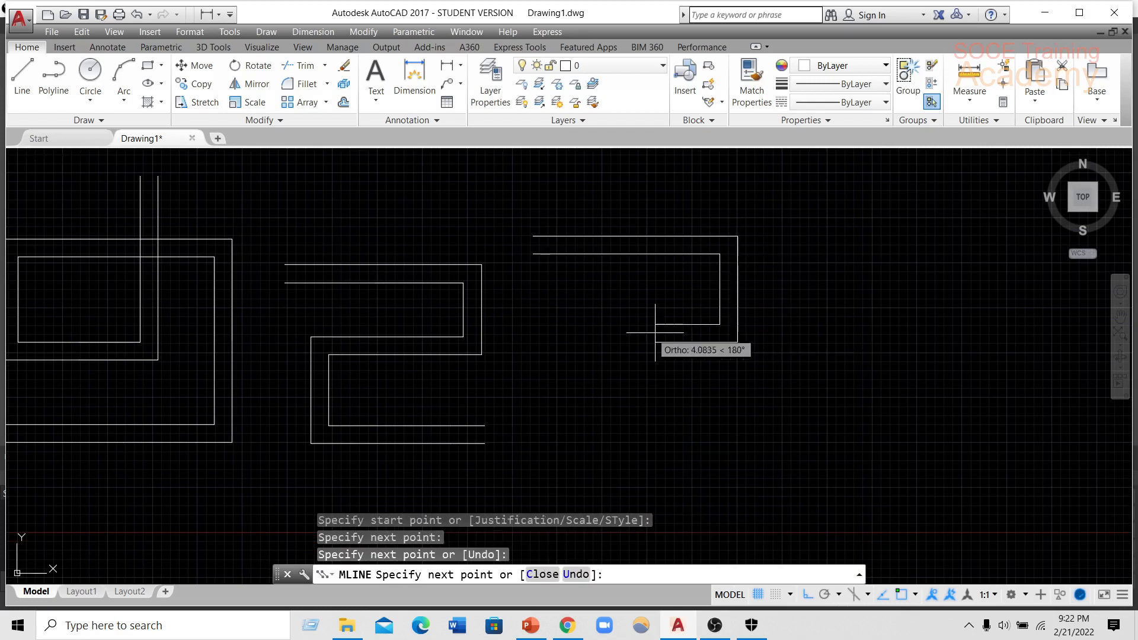
{"action": "left_click", "coordinate": [582, 334]}
{"action": "left_click", "coordinate": [581, 394]}
{"action": "left_click", "coordinate": [722, 394]}
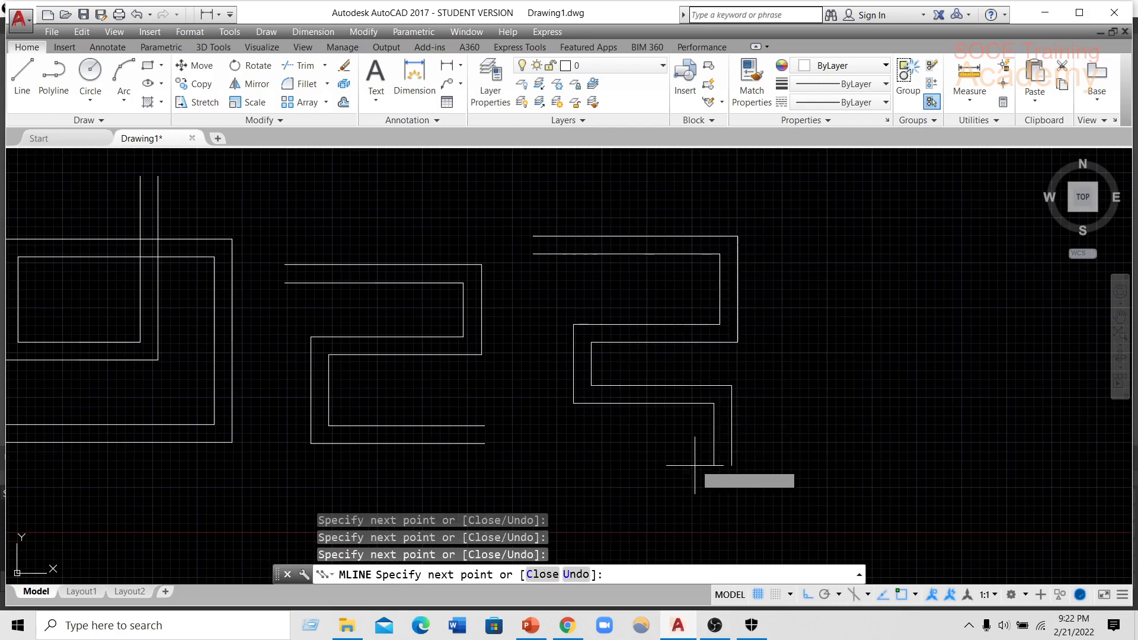
{"action": "left_click", "coordinate": [723, 467]}
{"action": "left_click", "coordinate": [578, 466]}
{"action": "left_click", "coordinate": [578, 390]}
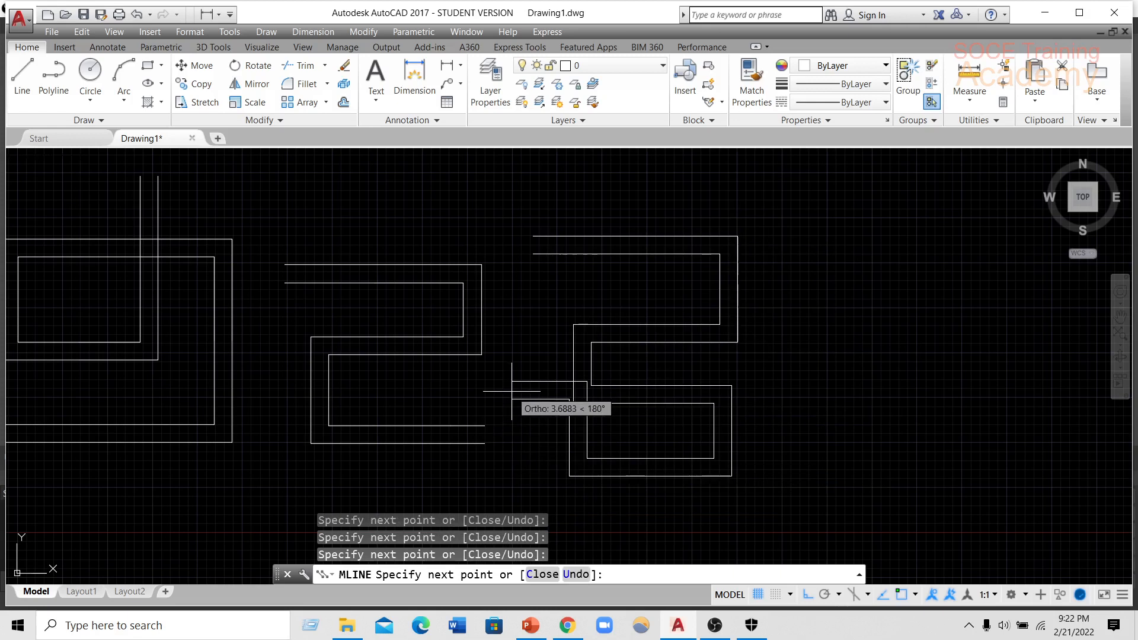
{"action": "key", "text": "Return"}
Start another multiline and set its justification to Bottom.
{"action": "middle_click_drag", "start_coordinate": [767, 353], "coordinate": [510, 373]}
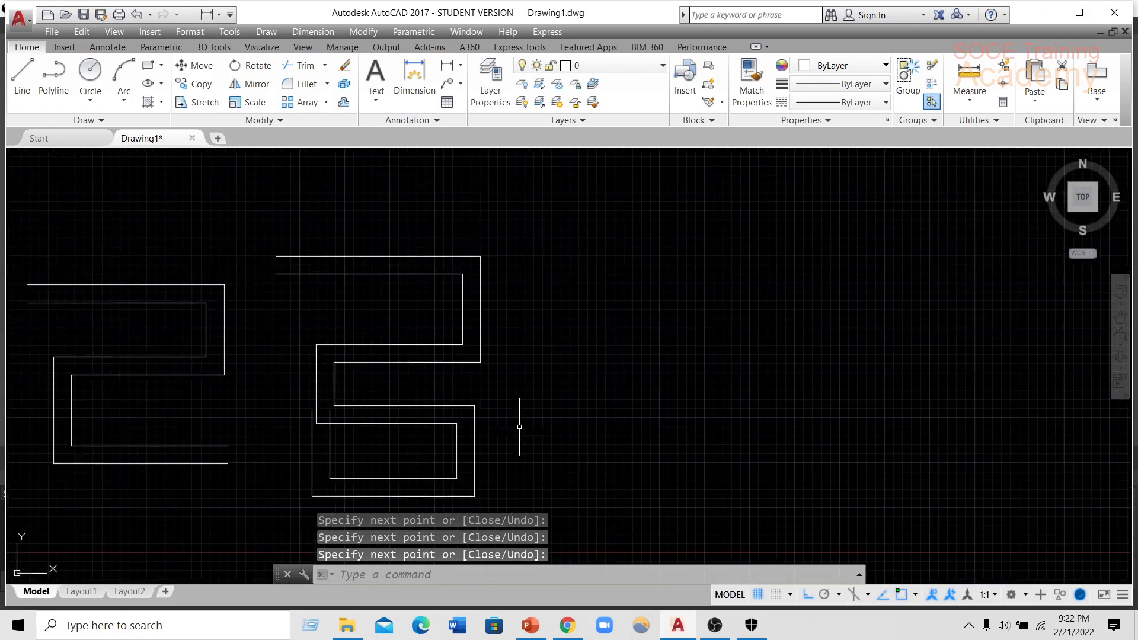
{"action": "type", "text": "m"}
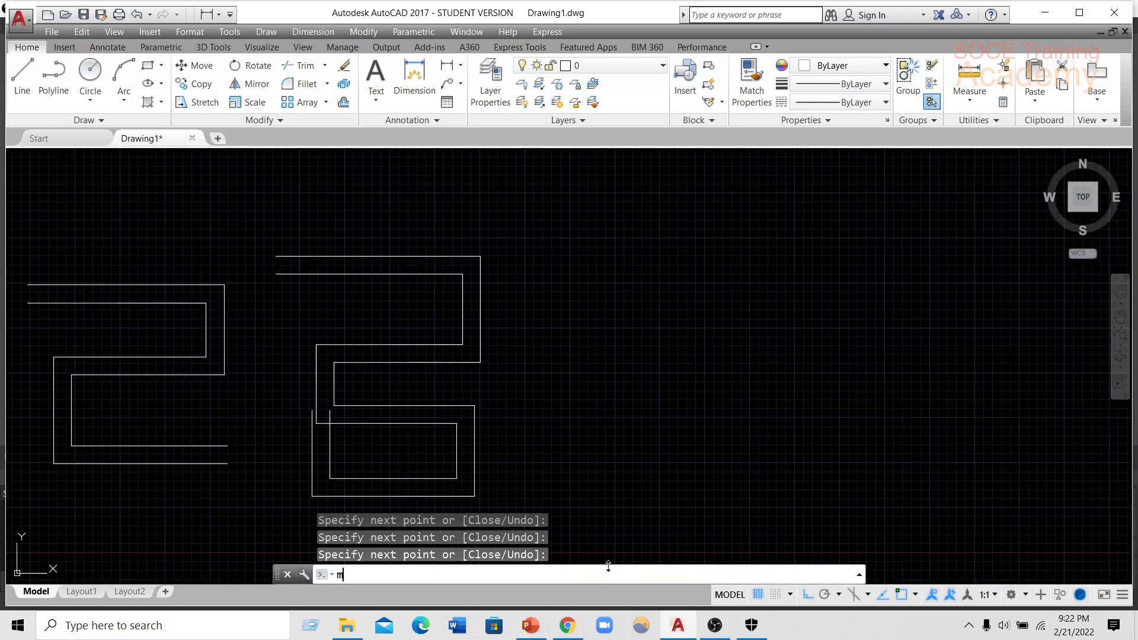
{"action": "type", "text": "l"}
{"action": "key", "text": "Return"}
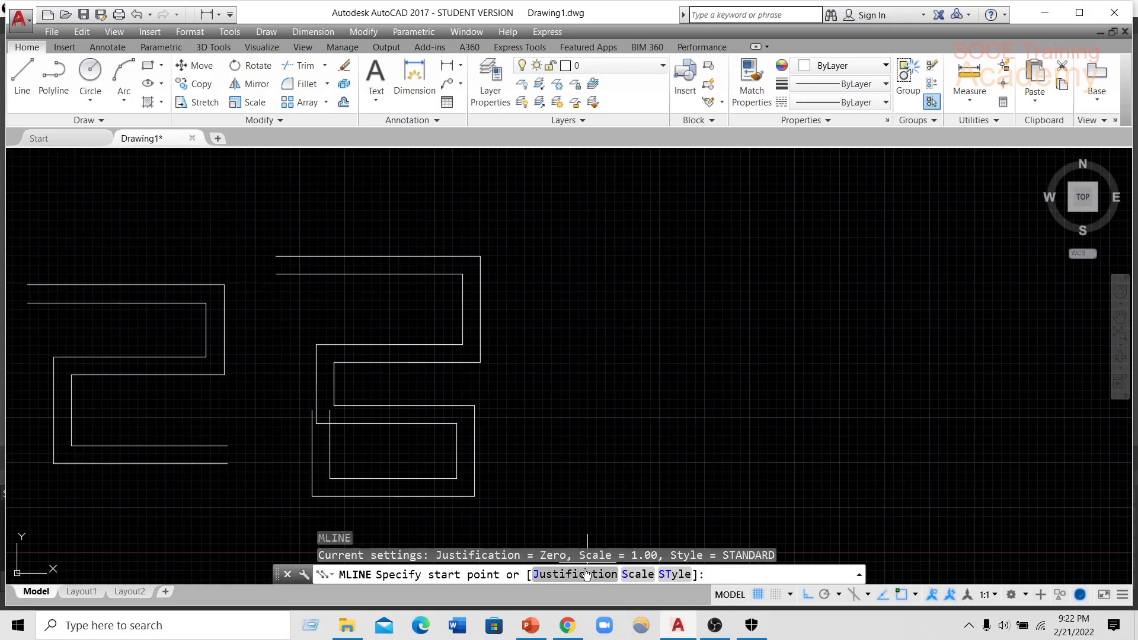
{"action": "left_click", "coordinate": [586, 573]}
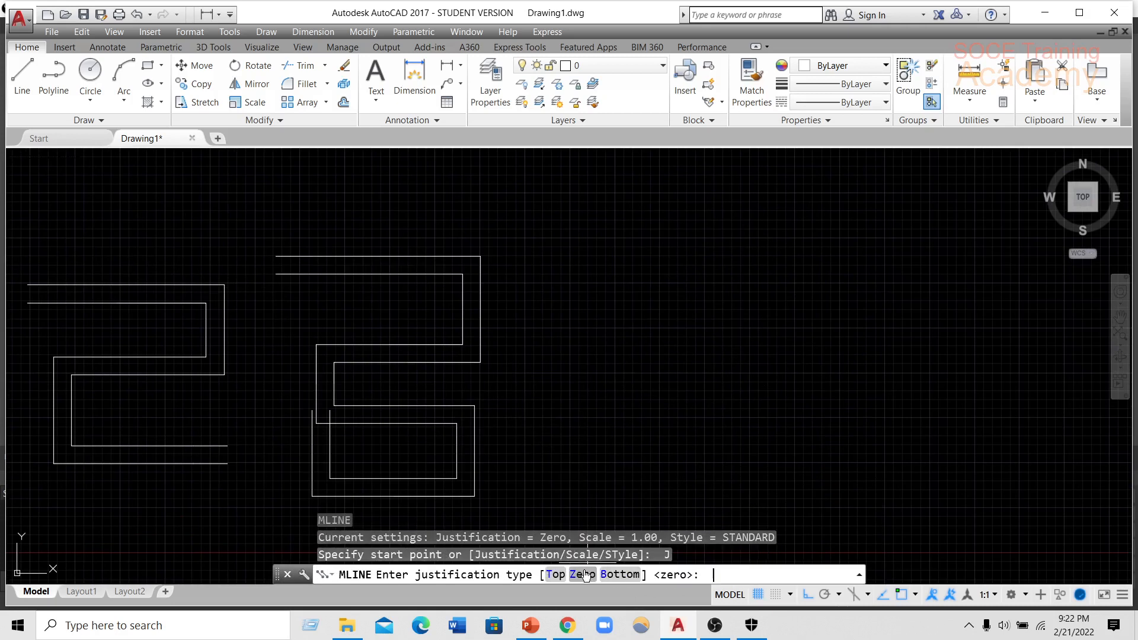
{"action": "left_click", "coordinate": [630, 579]}
Draw a five-segment bottom-justified zigzag multiline of horizontal and vertical runs beside the zero-justified one.
{"action": "left_click", "coordinate": [531, 270]}
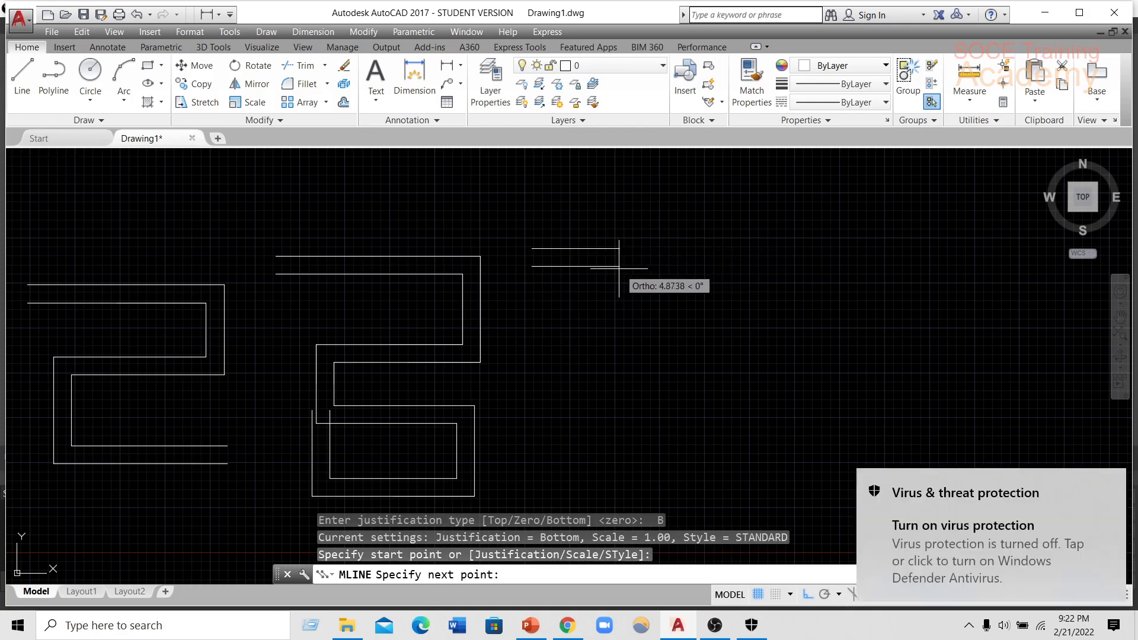
{"action": "left_click", "coordinate": [720, 267]}
{"action": "left_click", "coordinate": [719, 350]}
{"action": "left_click", "coordinate": [542, 351]}
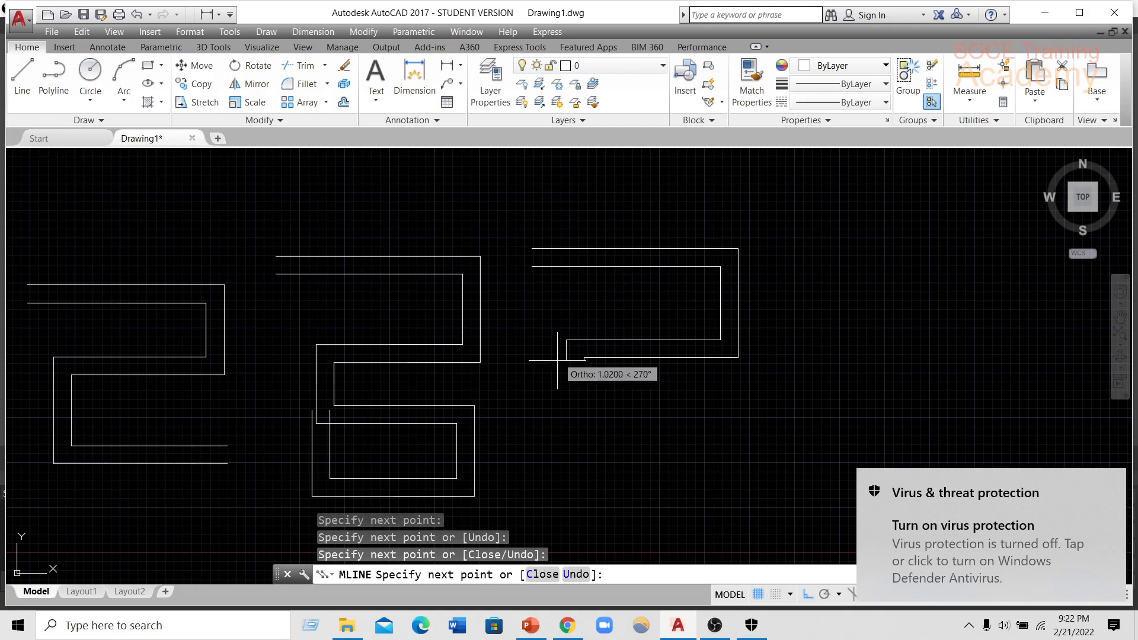
{"action": "left_click", "coordinate": [542, 418]}
{"action": "left_click", "coordinate": [686, 430]}
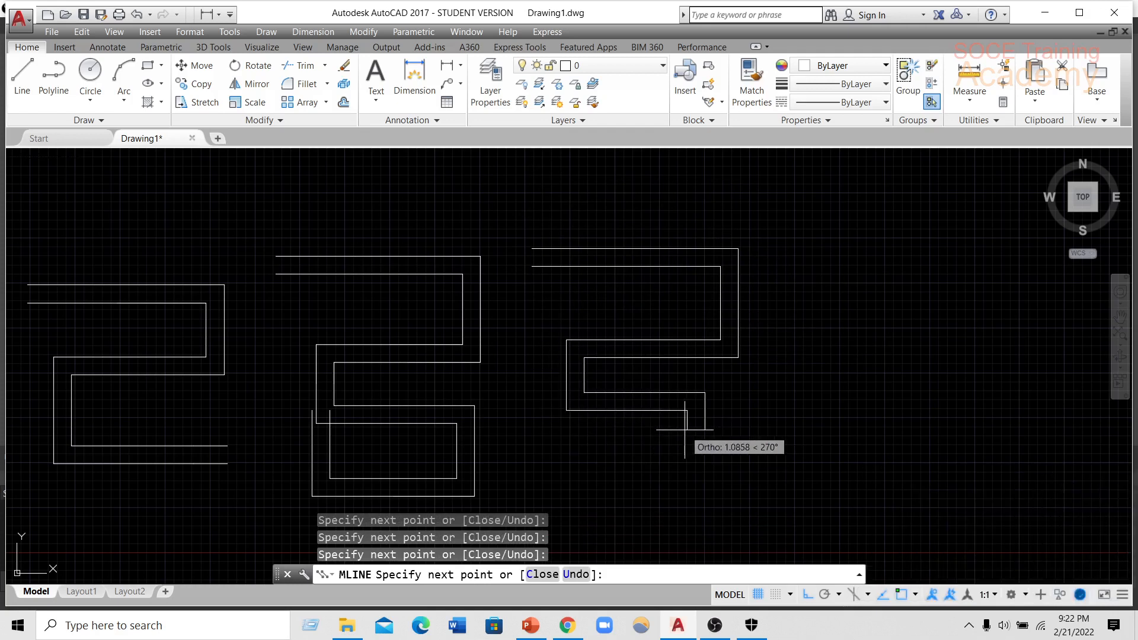
{"action": "key", "text": "Return"}
{"action": "mouse_move", "coordinate": [714, 355]}
{"action": "middle_mouse_down"}
{"action": "mouse_move", "coordinate": [709, 370]}
{"action": "mouse_move", "coordinate": [479, 404]}
{"action": "middle_mouse_up"}
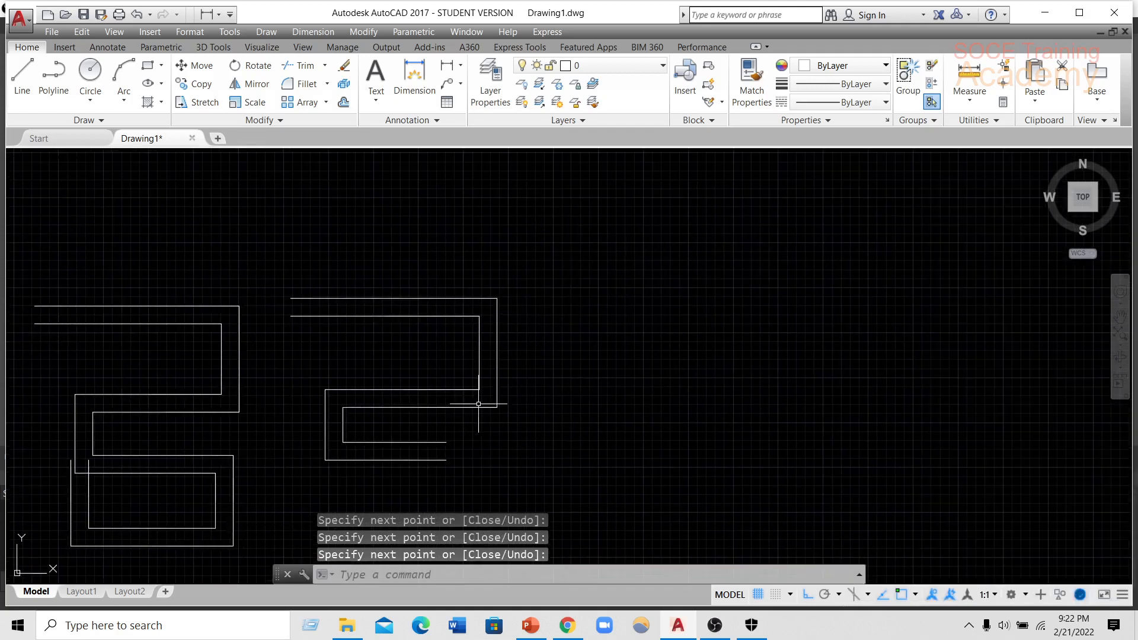
Start another multiline and set its scale to 5.
{"action": "type", "text": "ml"}
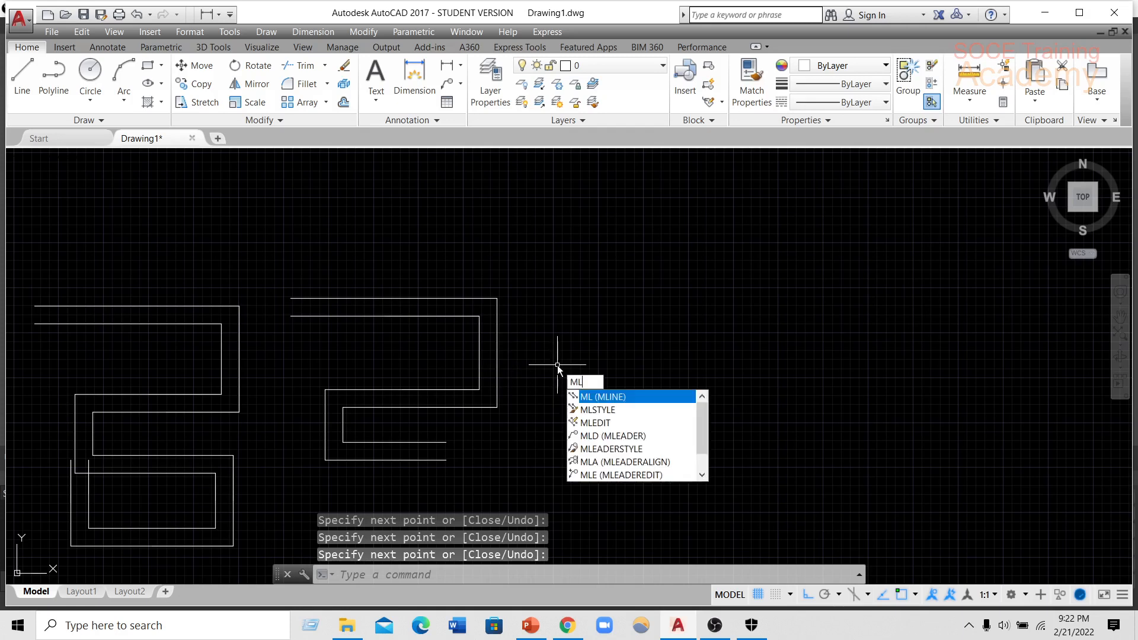
{"action": "key", "text": "Return"}
{"action": "middle_click_drag", "start_coordinate": [608, 367], "coordinate": [440, 358]}
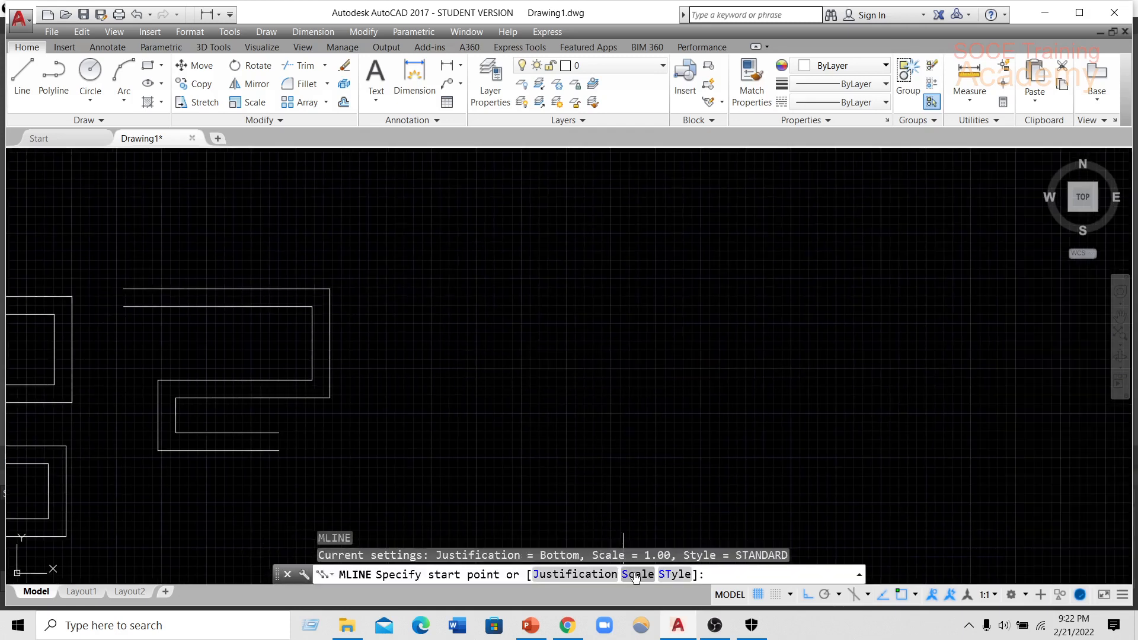
{"action": "left_click", "coordinate": [635, 574]}
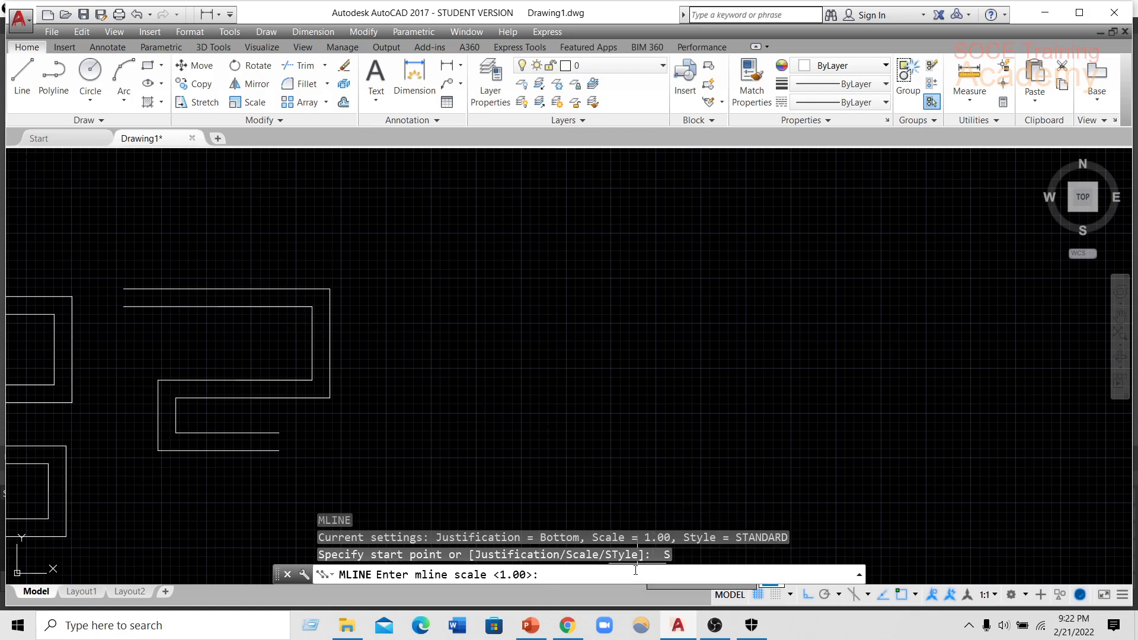
{"action": "key", "text": "Return"}
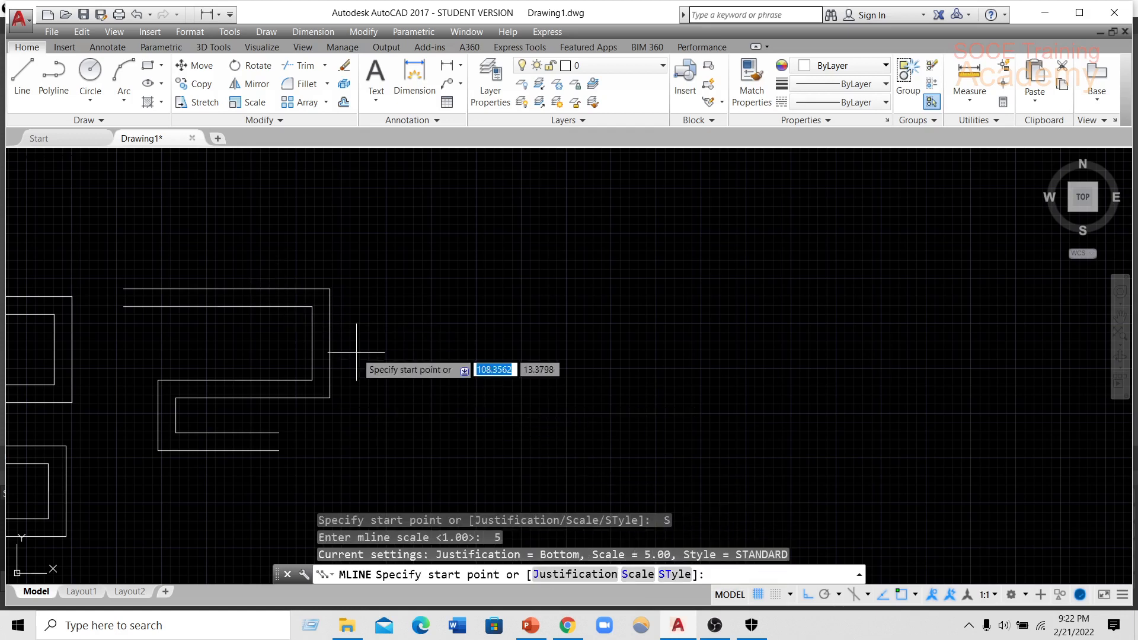
Draw a seven-segment orthogonal multiline at scale 5 beside the bottom-justified zigzag, stepping down, up and down before ending in a leftward run.
{"action": "left_click", "coordinate": [389, 236]}
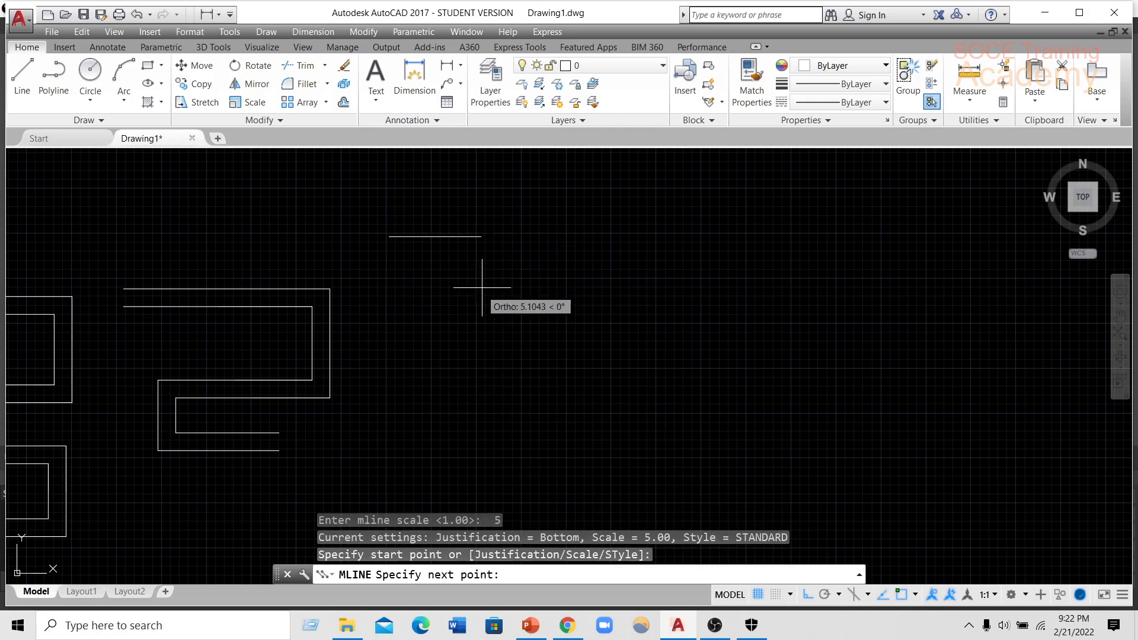
{"action": "left_click", "coordinate": [489, 236]}
{"action": "scroll", "coordinate": [551, 385], "scroll_direction": "down", "scroll_amount": 2}
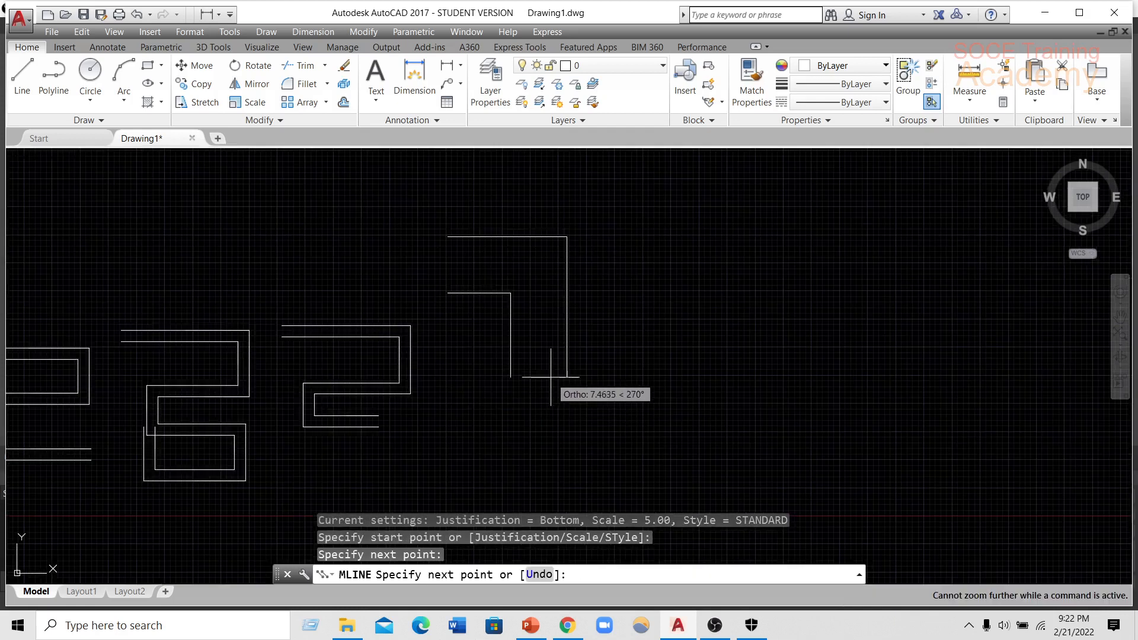
{"action": "left_click", "coordinate": [512, 414]}
{"action": "left_click", "coordinate": [704, 415]}
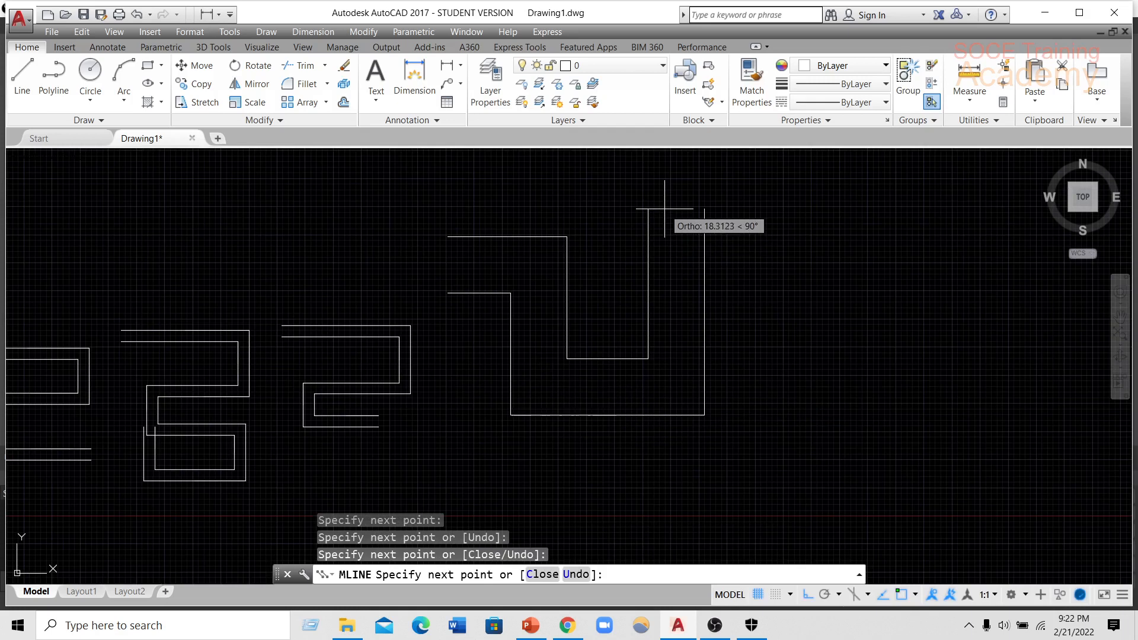
{"action": "left_click", "coordinate": [704, 208]}
{"action": "left_click", "coordinate": [871, 209]}
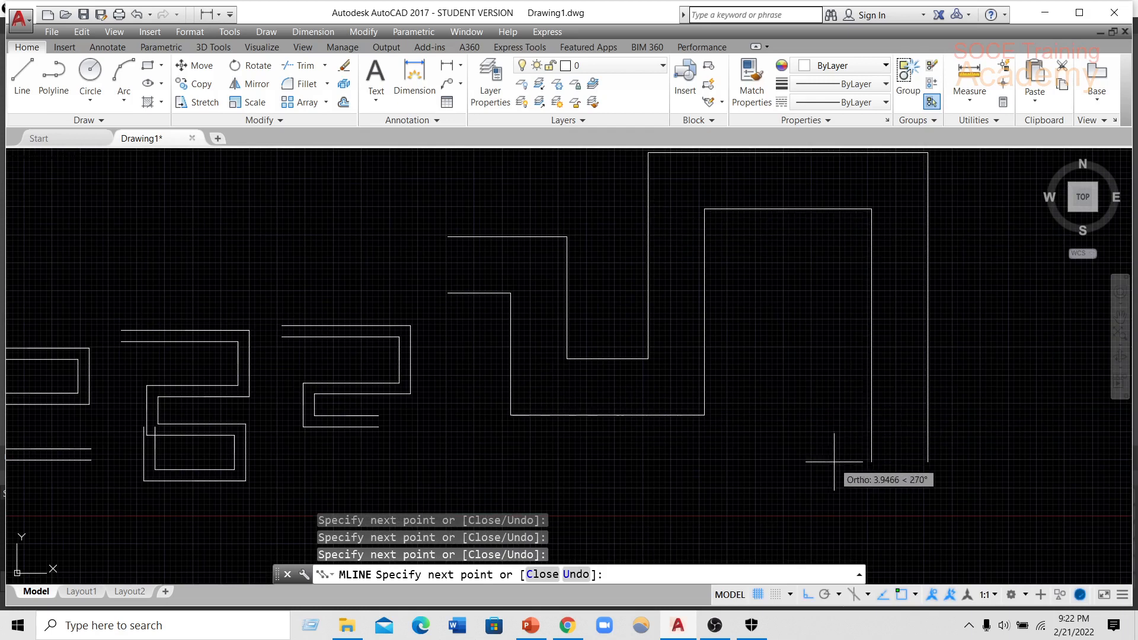
{"action": "left_click", "coordinate": [831, 519]}
{"action": "left_click", "coordinate": [590, 518]}
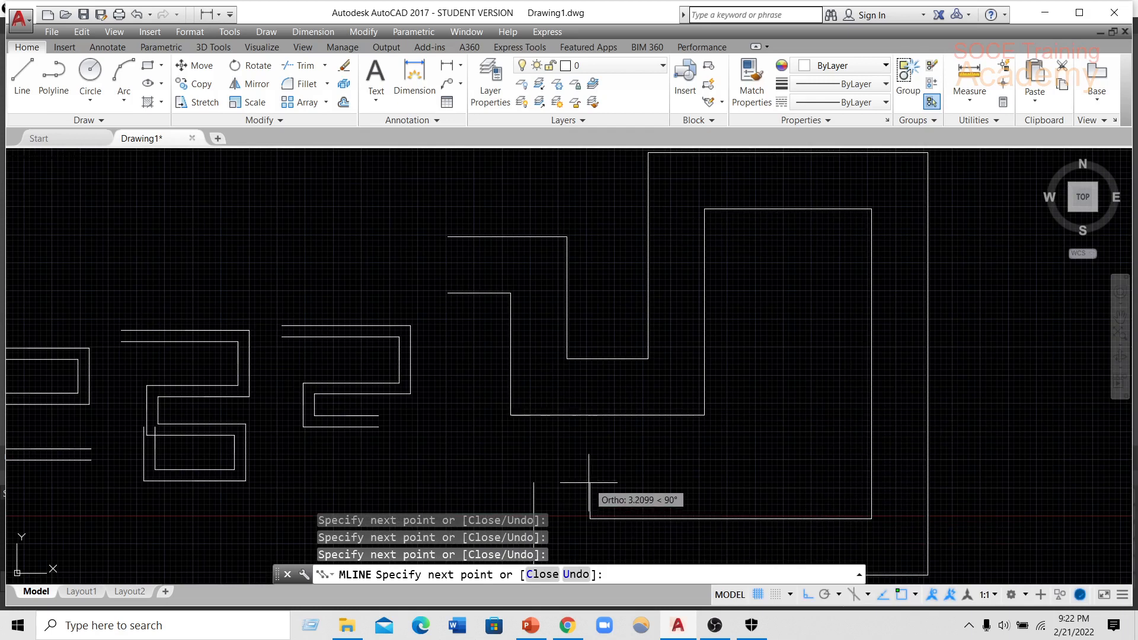
{"action": "key", "text": "Return"}
Start another multiline and set its scale to 4.
{"action": "middle_click_drag", "start_coordinate": [599, 470], "coordinate": [469, 464]}
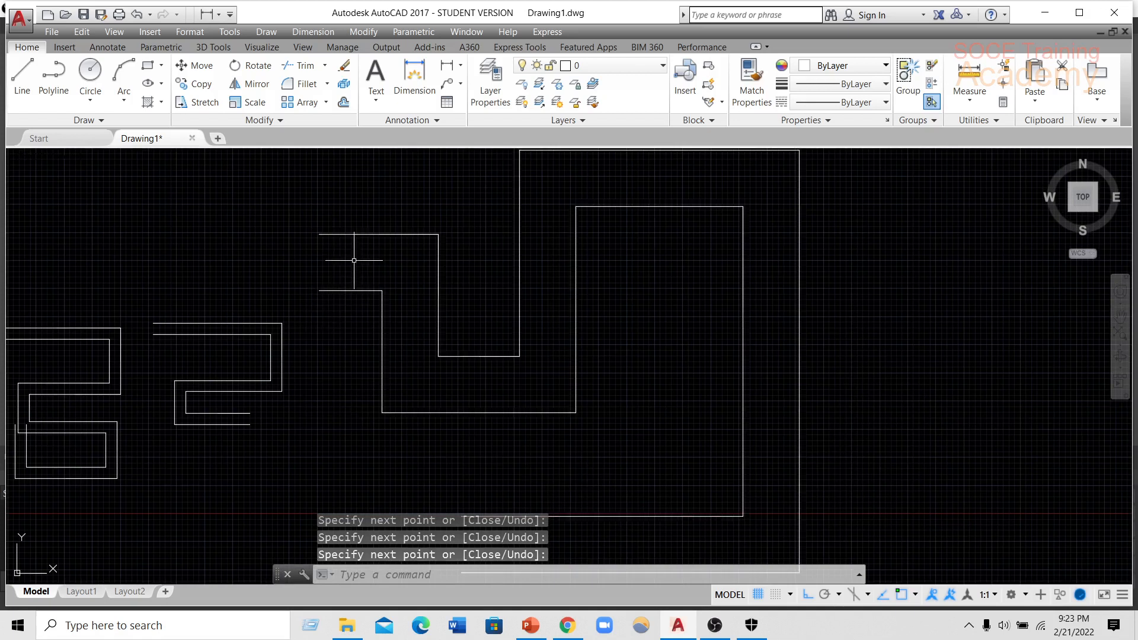
{"action": "scroll", "coordinate": [344, 393], "scroll_direction": "down", "scroll_amount": 5}
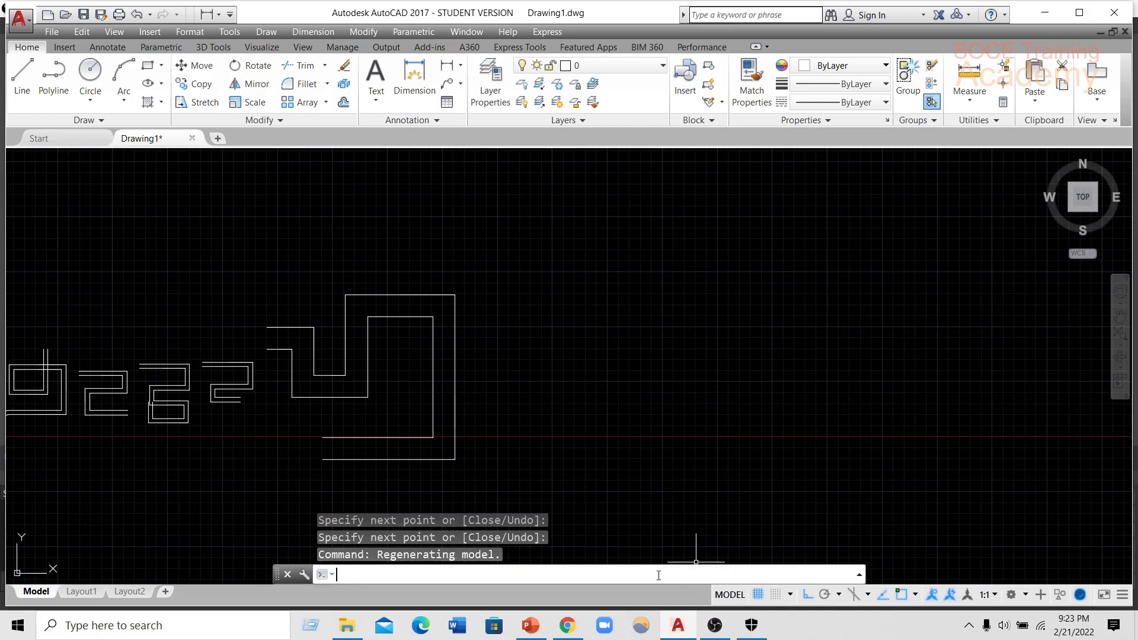
{"action": "key", "text": "Return"}
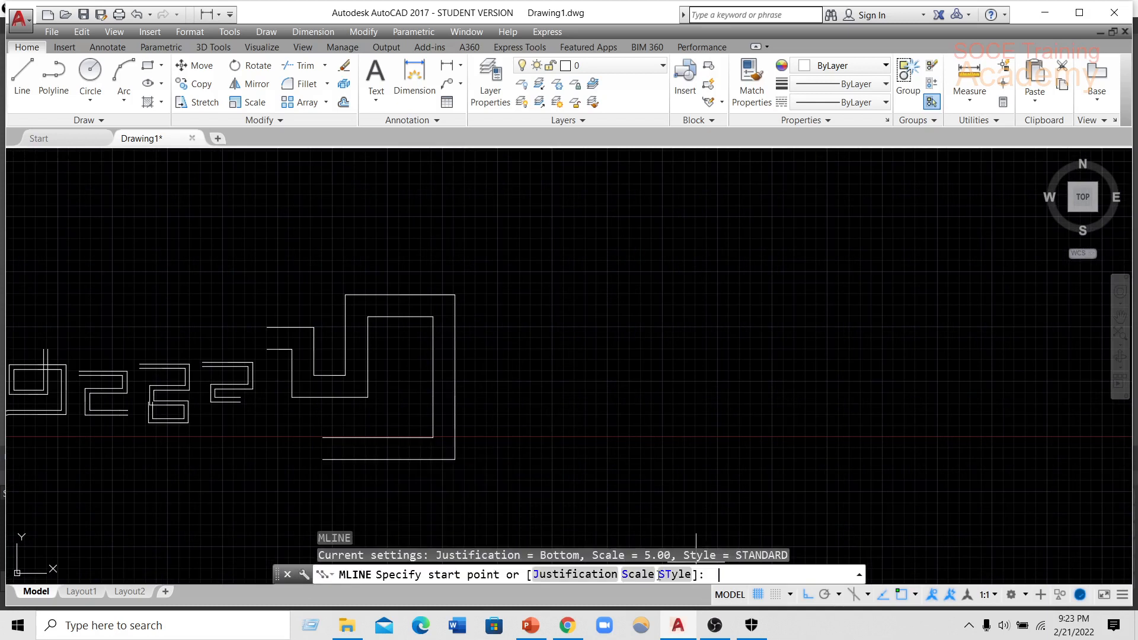
{"action": "left_click", "coordinate": [638, 574]}
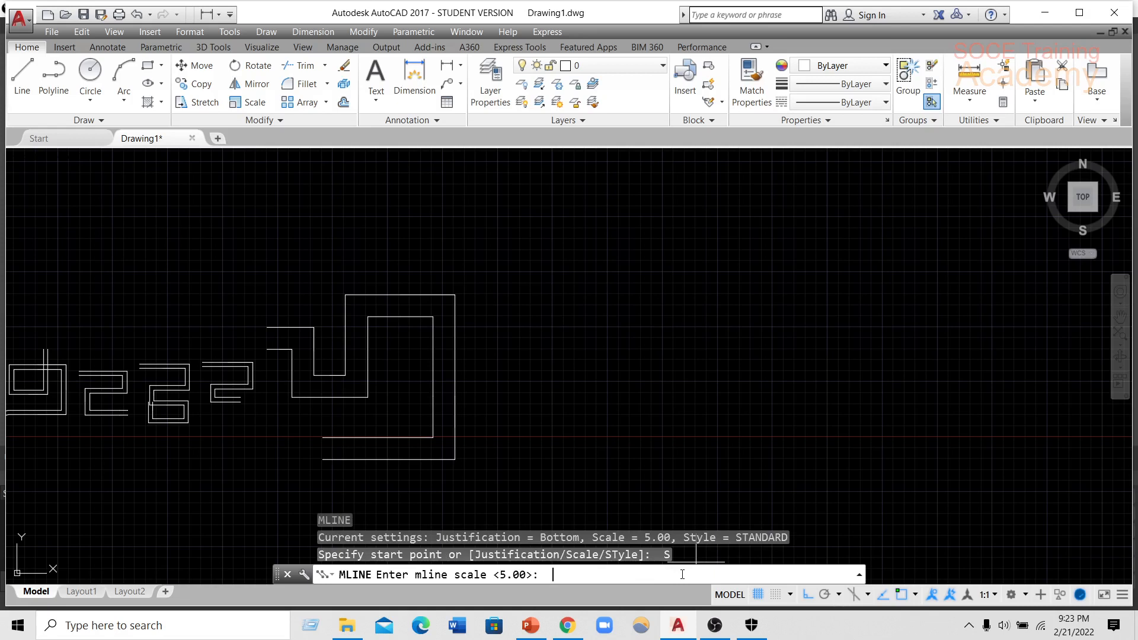
{"action": "type", "text": "4"}
{"action": "key", "text": "Return"}
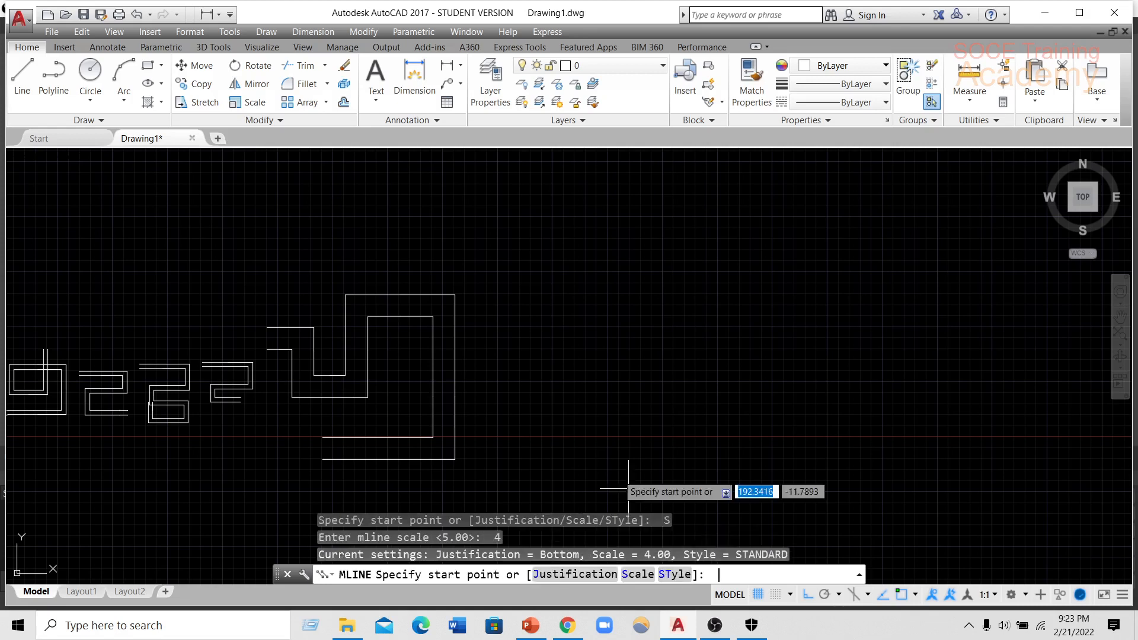
Draw five orthogonal multiline segments spiralling inward clockwise in the free space beside the scale-5 multiline.
{"action": "left_click", "coordinate": [450, 224]}
{"action": "left_click", "coordinate": [646, 235]}
{"action": "left_click", "coordinate": [646, 375]}
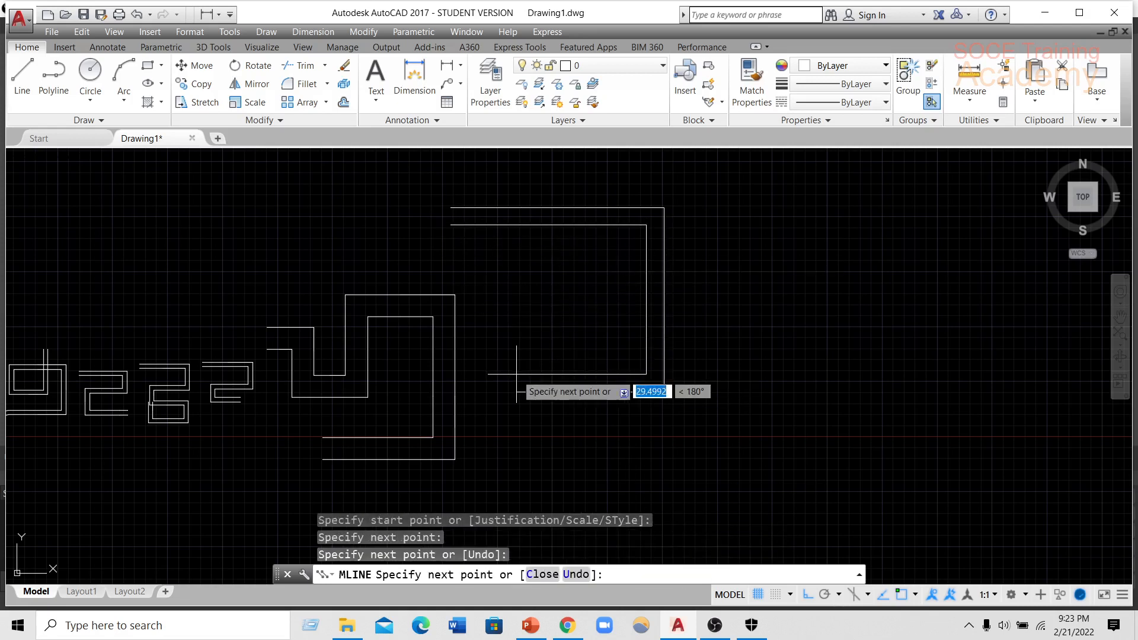
{"action": "left_click", "coordinate": [486, 293]}
{"action": "left_click", "coordinate": [536, 282]}
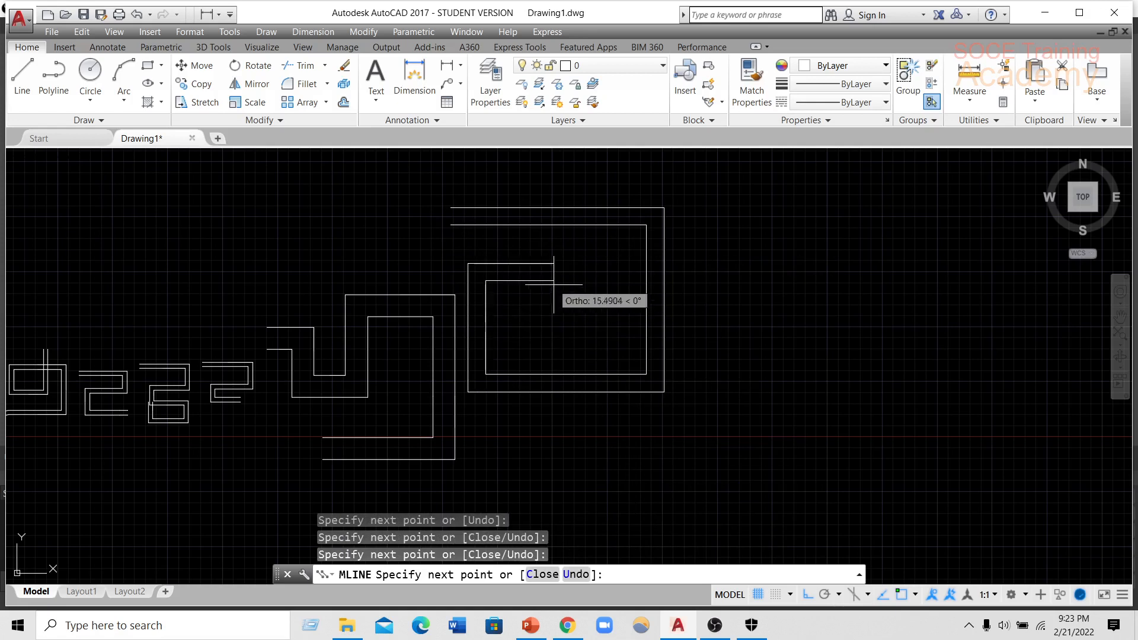
{"action": "left_click", "coordinate": [565, 318]}
Turn Ortho off, add a slanted segment running down below the spiral, and close the multiline to its start point.
{"action": "left_click", "coordinate": [804, 597]}
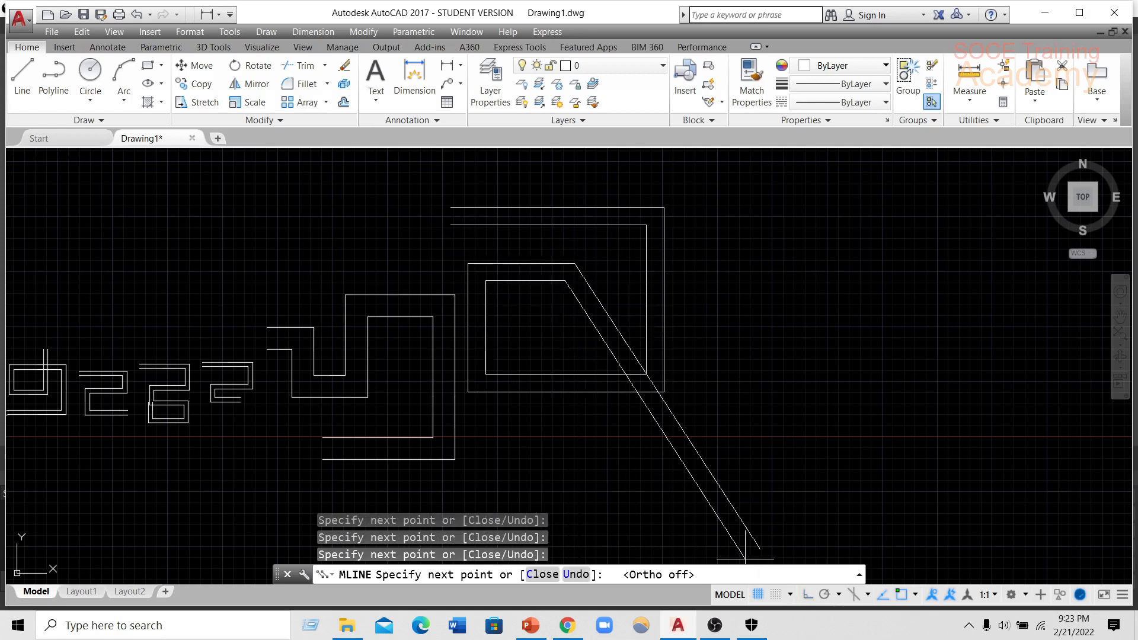
{"action": "left_click", "coordinate": [579, 454]}
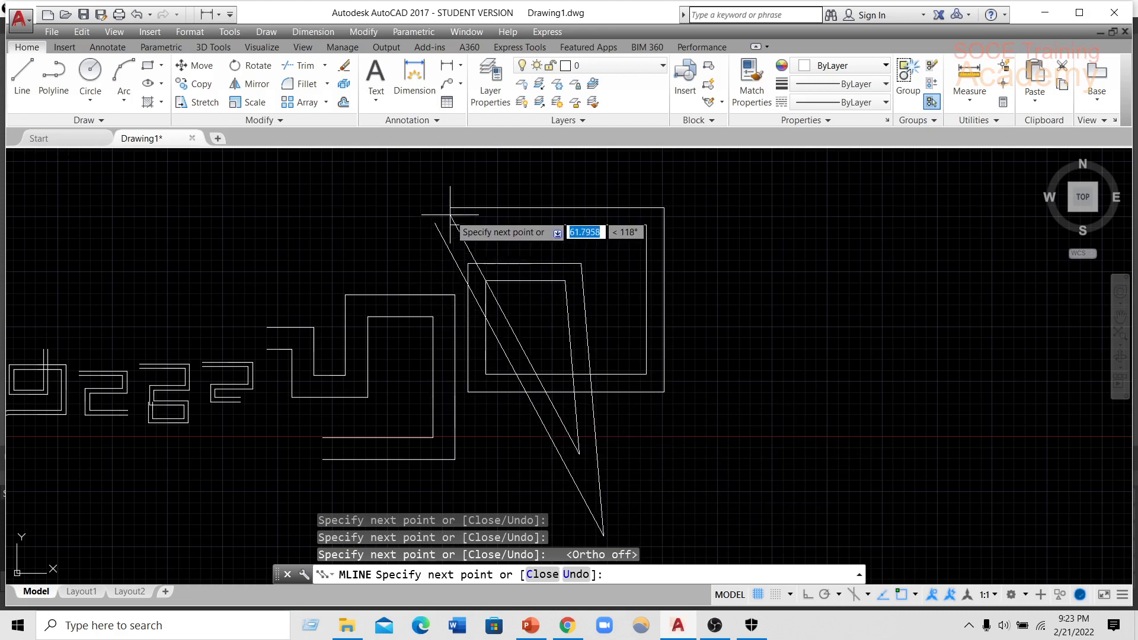
{"action": "left_click", "coordinate": [541, 572]}
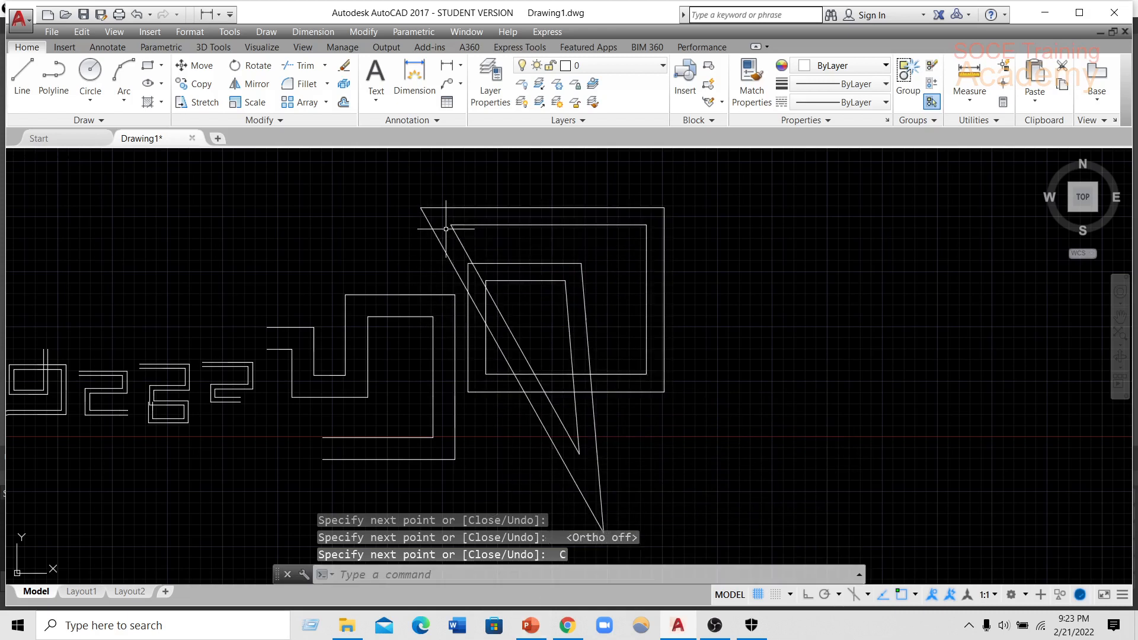
List the loaded multiline styles from within the Multiline command and cancel without drawing.
{"action": "middle_click_drag", "start_coordinate": [790, 424], "coordinate": [618, 449]}
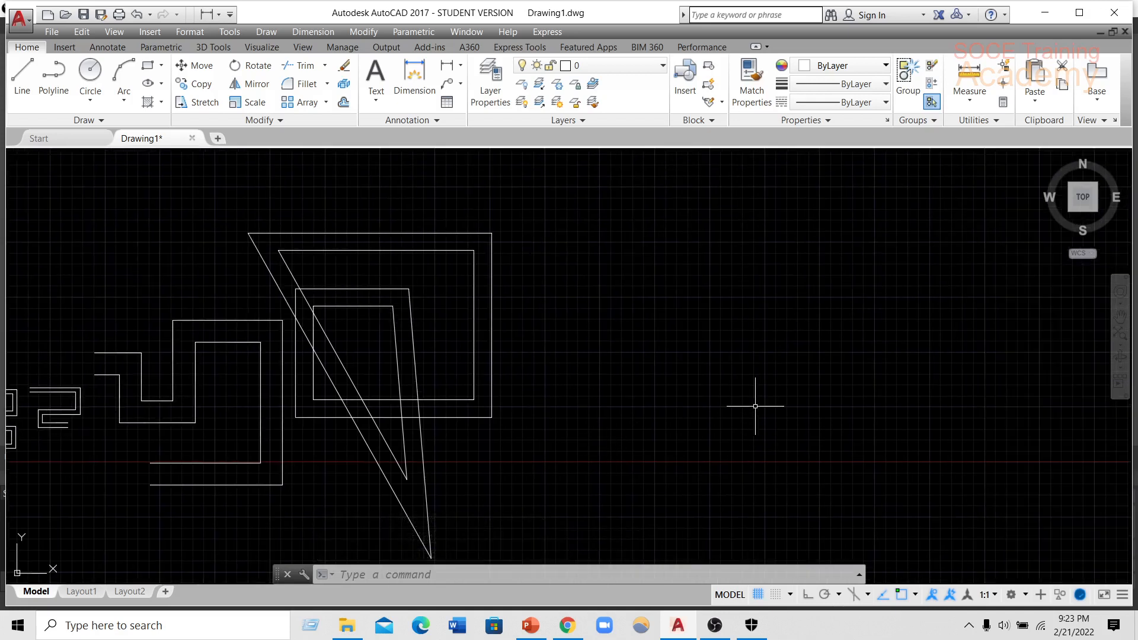
{"action": "key", "text": "Return"}
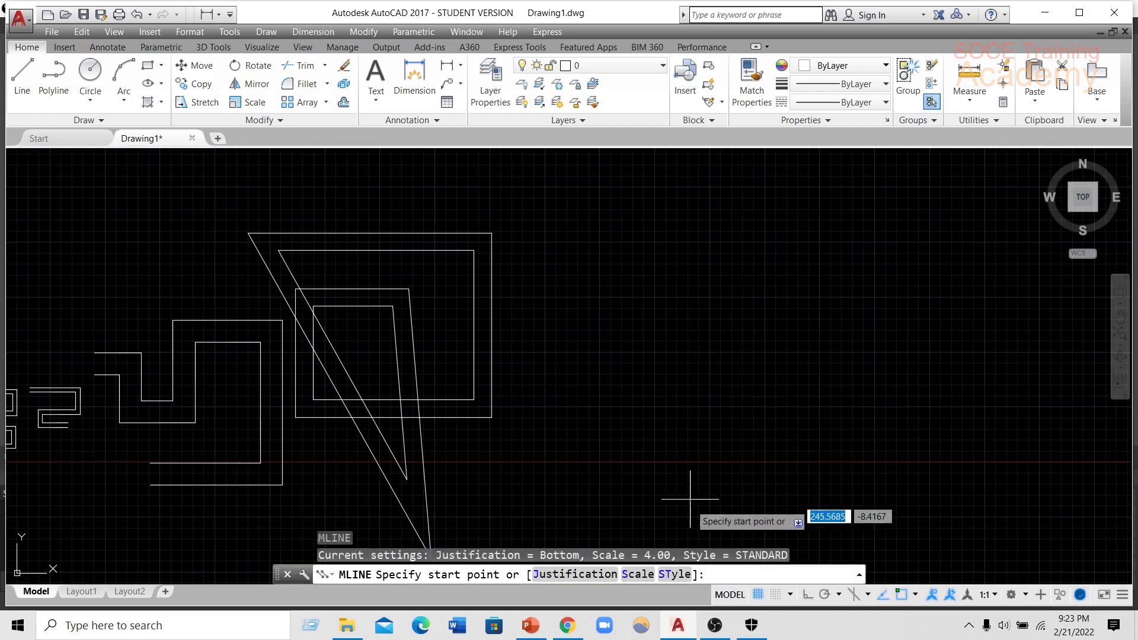
{"action": "left_click", "coordinate": [676, 575]}
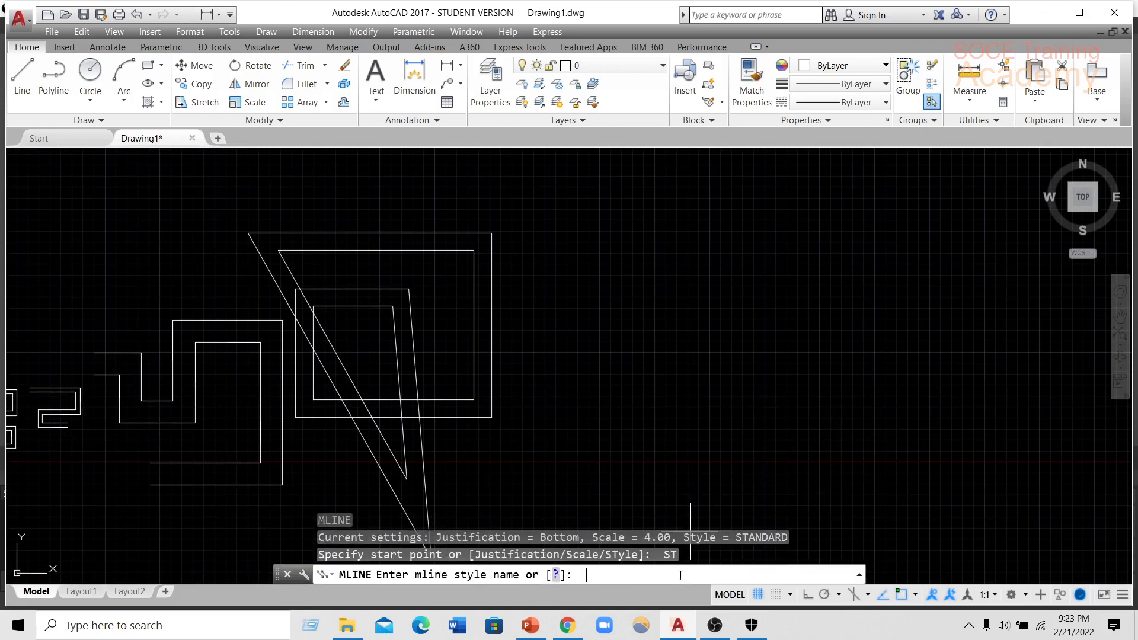
{"action": "left_click", "coordinate": [555, 575]}
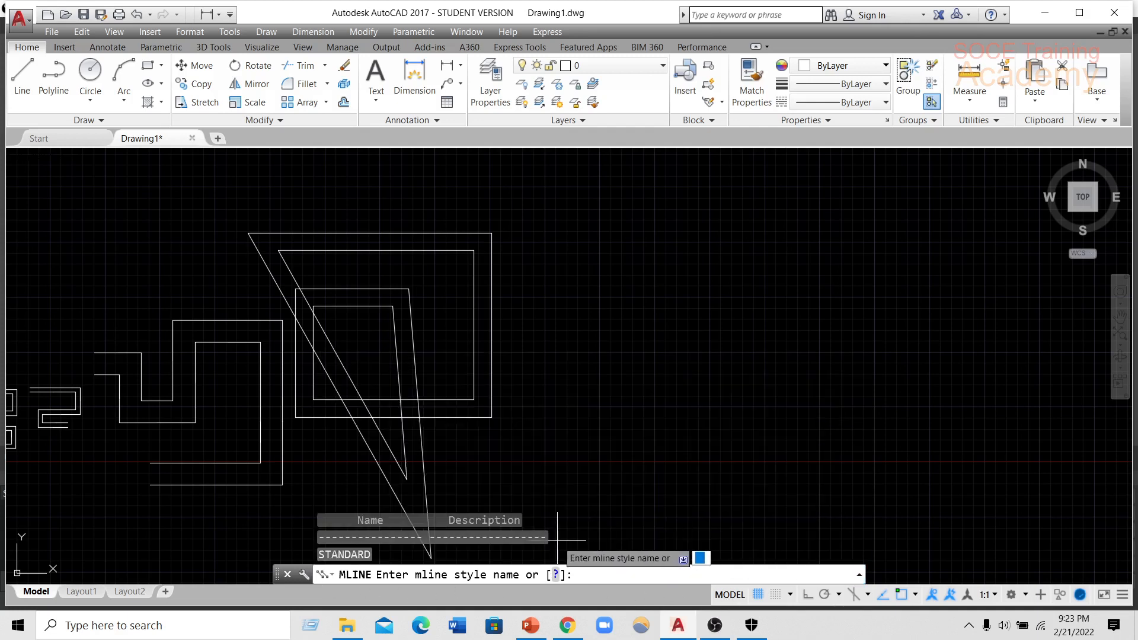
{"action": "key", "text": "Escape"}
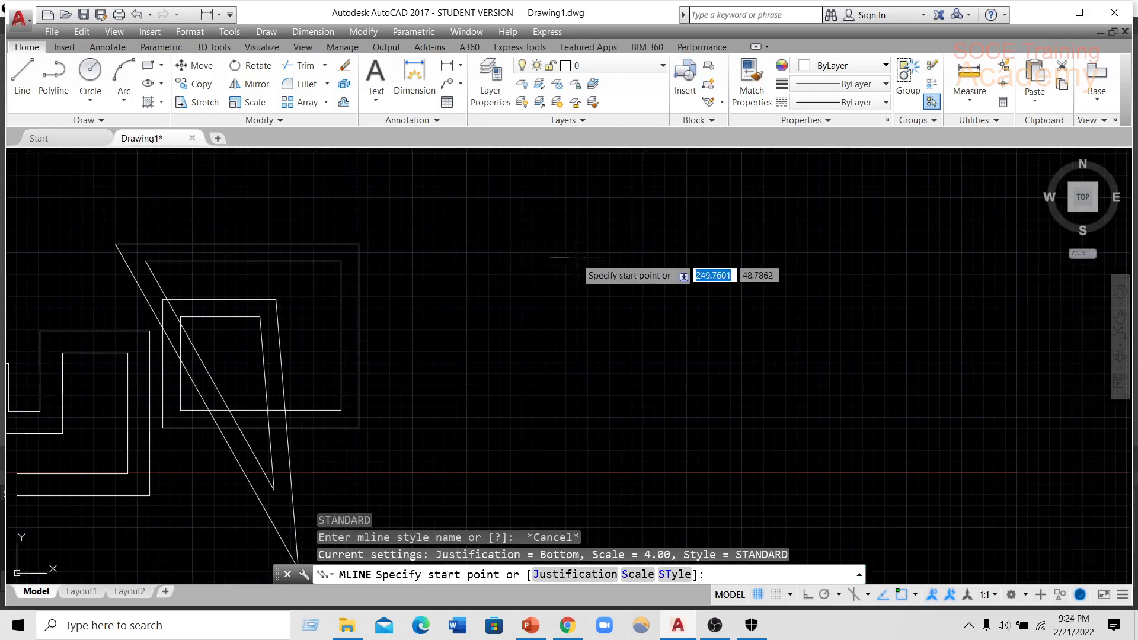
{"action": "key", "text": "Escape"}
Open the Multiline Style manager with the MLSTYLE command and move its dialog clear.
{"action": "middle_click_drag", "start_coordinate": [793, 299], "coordinate": [630, 296]}
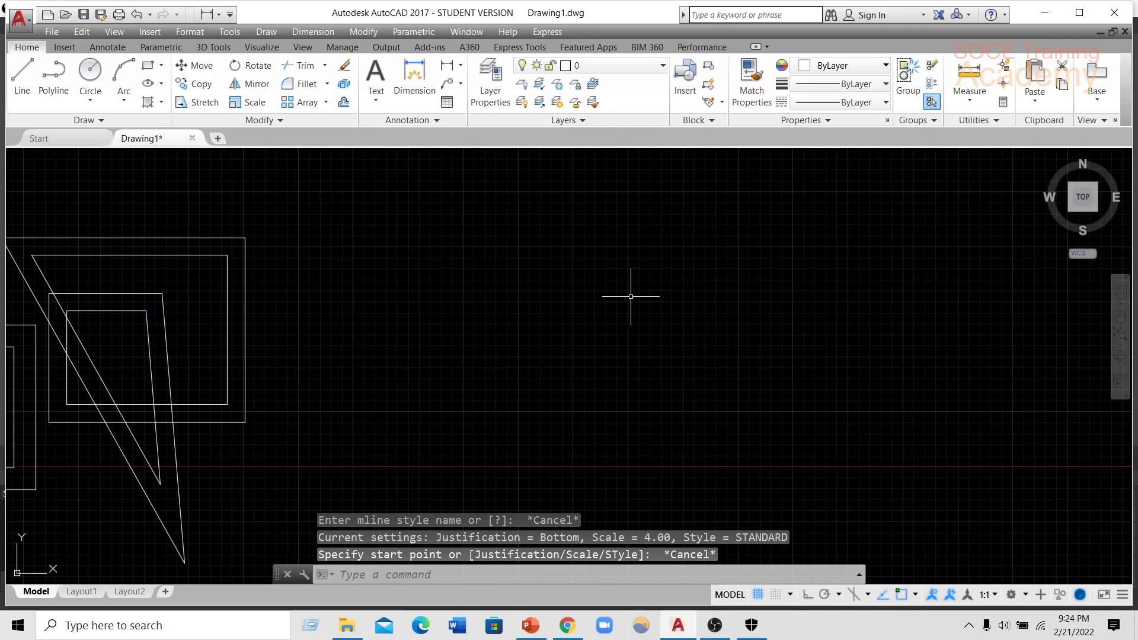
{"action": "type", "text": "MLSt"}
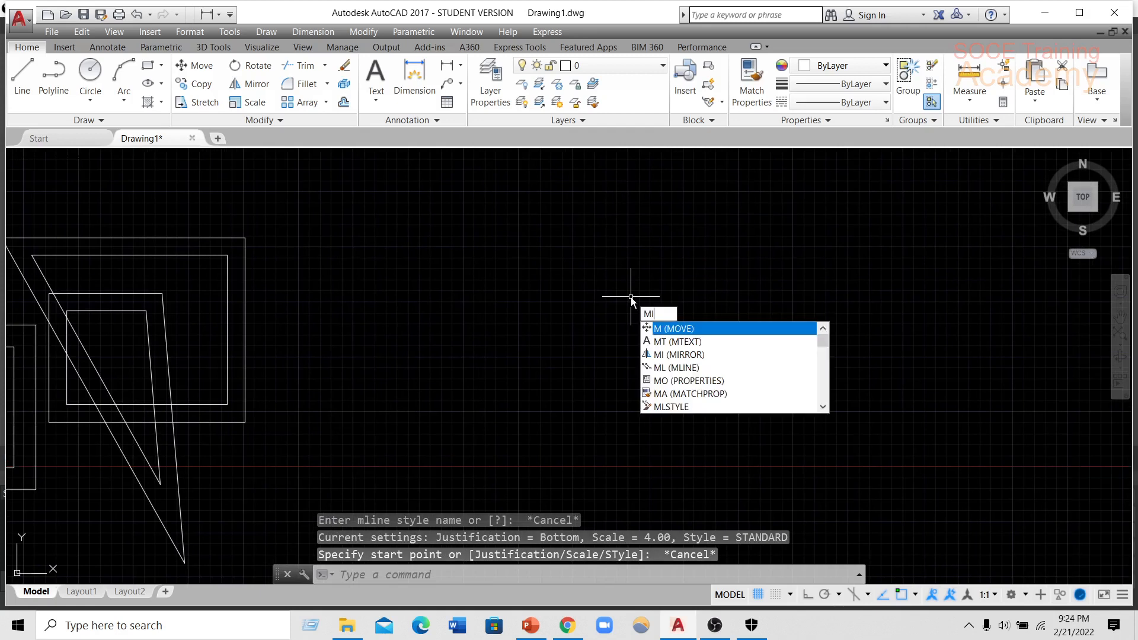
{"action": "type", "text": "yle"}
{"action": "key", "text": "Return"}
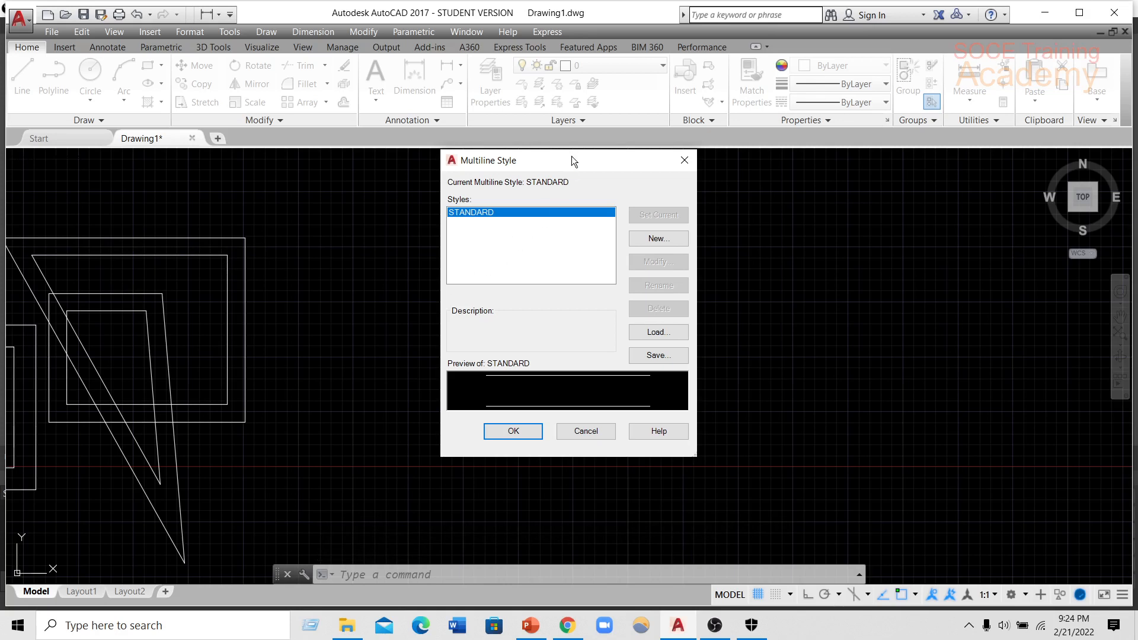
{"action": "left_click_drag", "start_coordinate": [571, 155], "coordinate": [537, 177]}
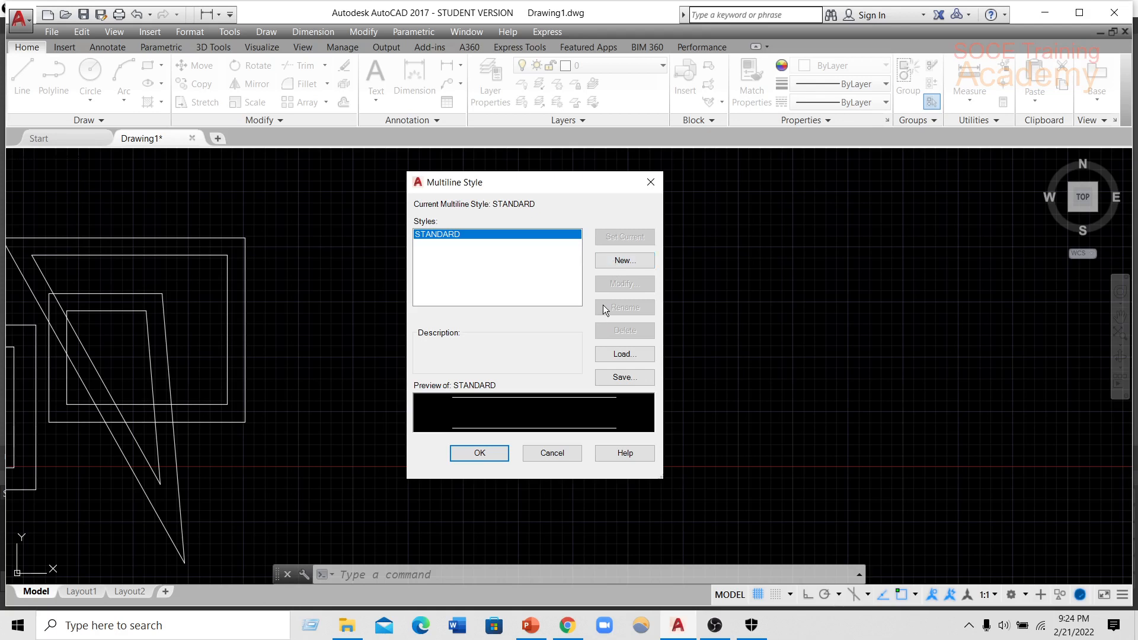
Create a new multiline style named SOCE based on STANDARD and continue to its settings.
{"action": "left_click", "coordinate": [631, 260]}
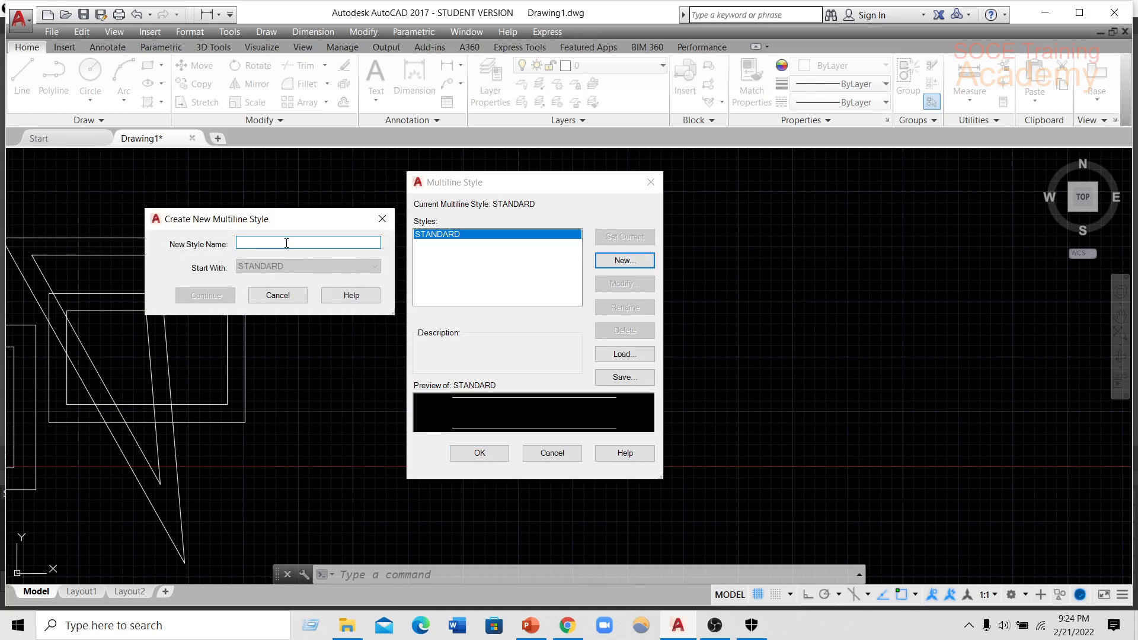
{"action": "type", "text": "soc"}
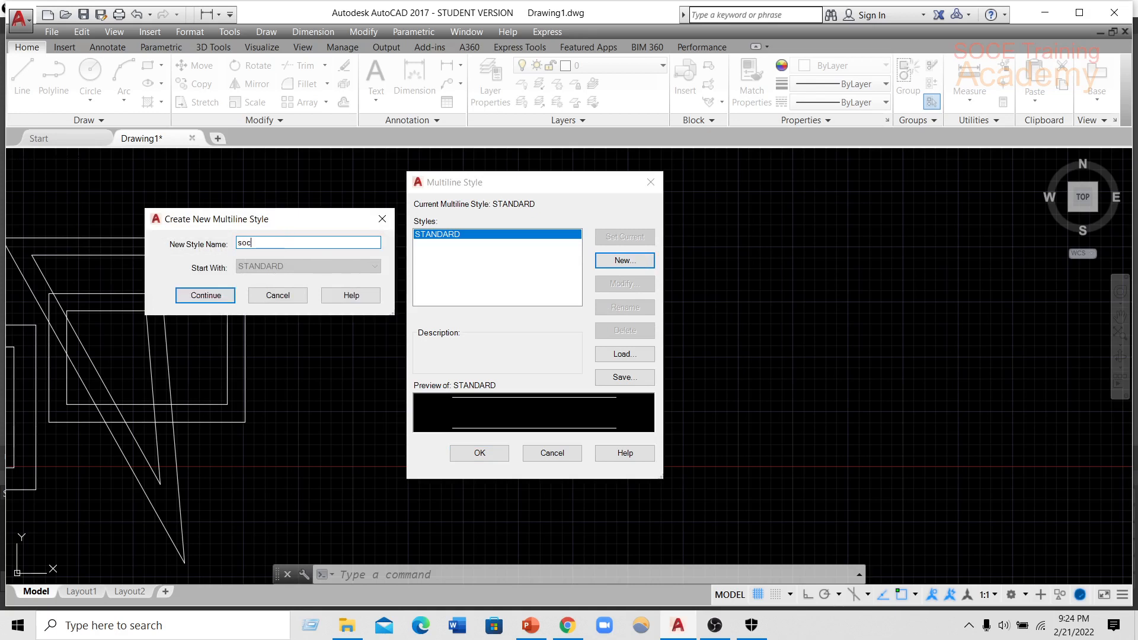
{"action": "type", "text": "e"}
{"action": "left_click", "coordinate": [197, 294]}
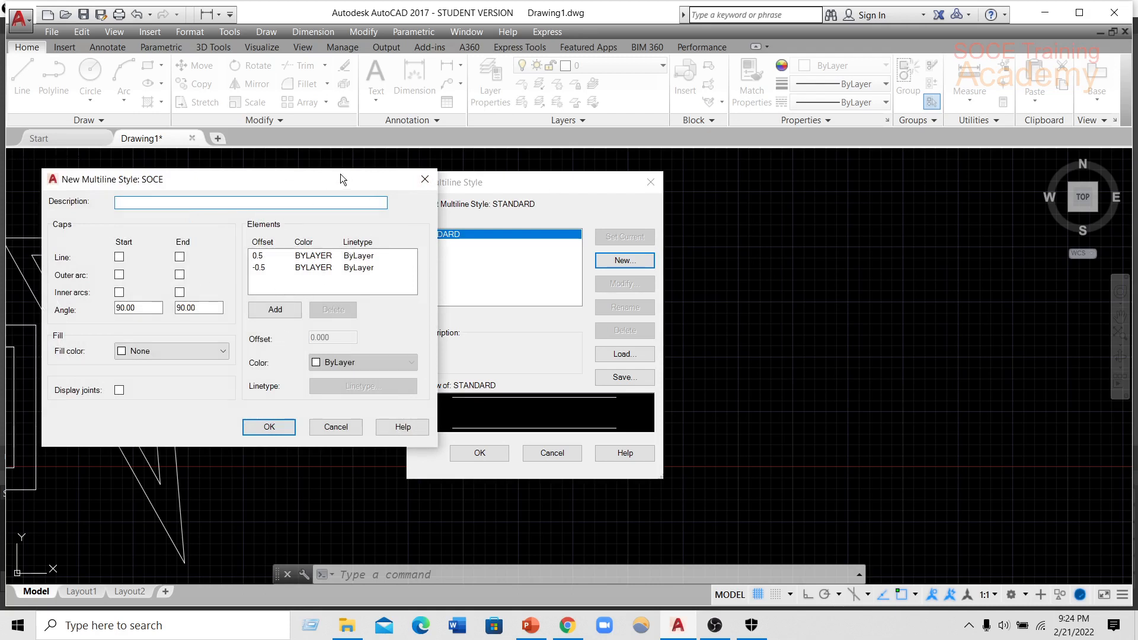
Add a third line element at offset 0 to the SOCE style and set the 0.5 element's offset to 1.
{"action": "left_click_drag", "start_coordinate": [322, 179], "coordinate": [286, 179]}
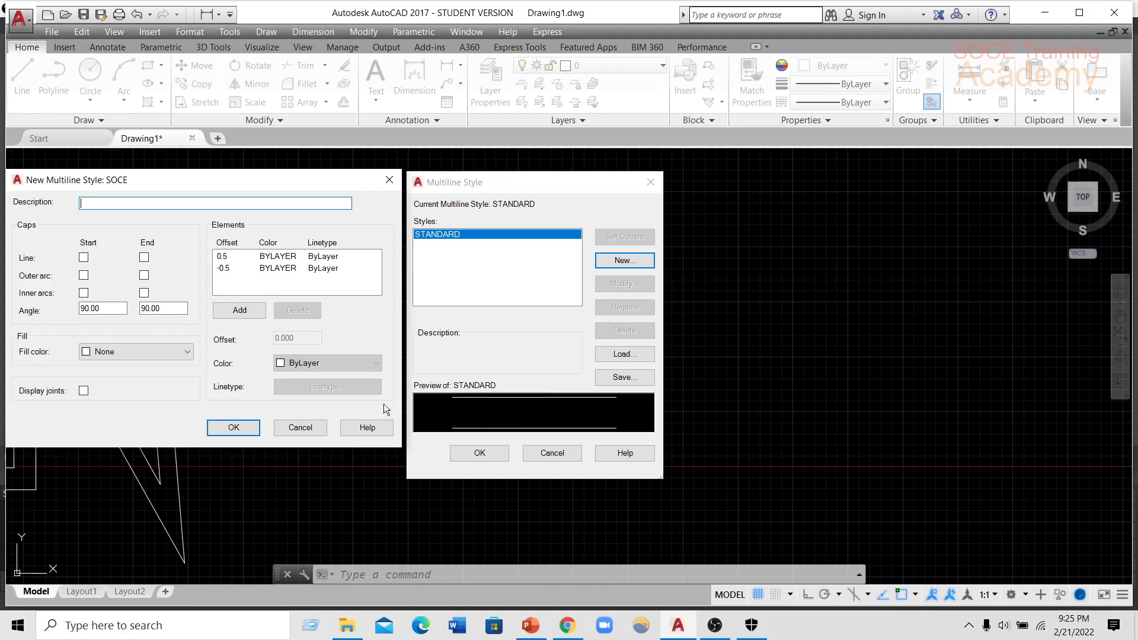
{"action": "left_click", "coordinate": [243, 312]}
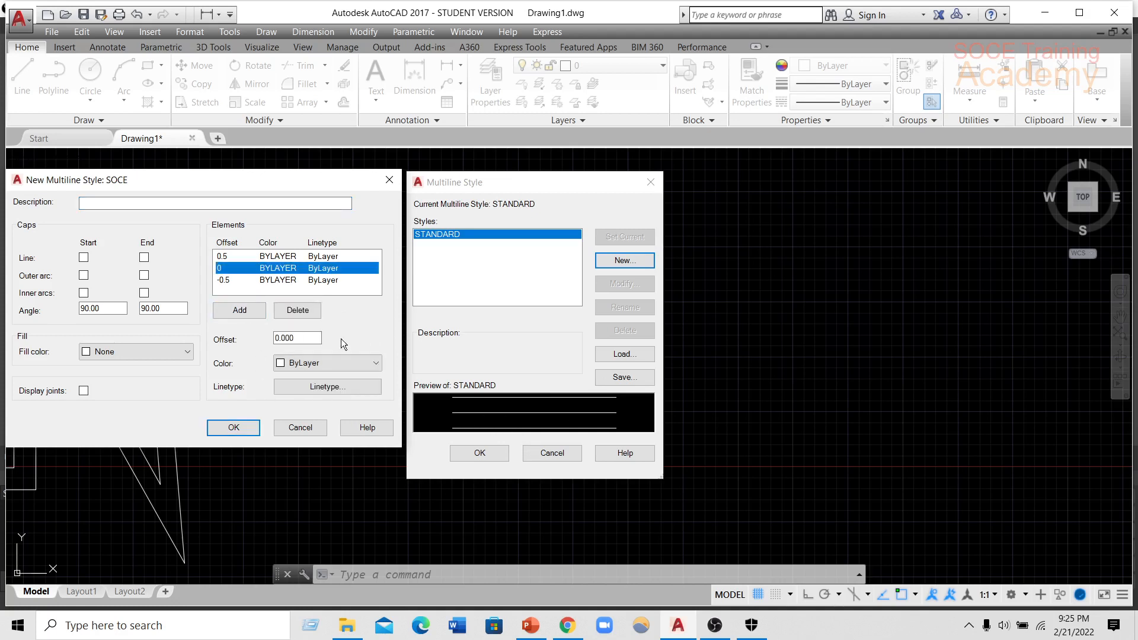
{"action": "left_click", "coordinate": [276, 256]}
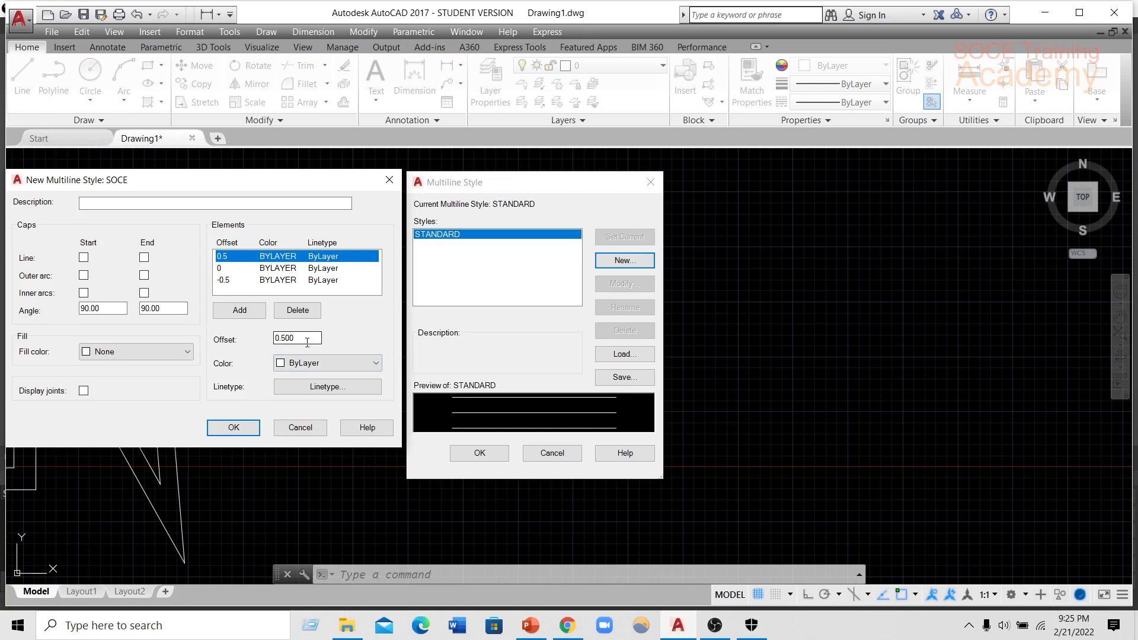
{"action": "left_click_drag", "start_coordinate": [307, 339], "coordinate": [261, 335]}
{"action": "type", "text": "1"}
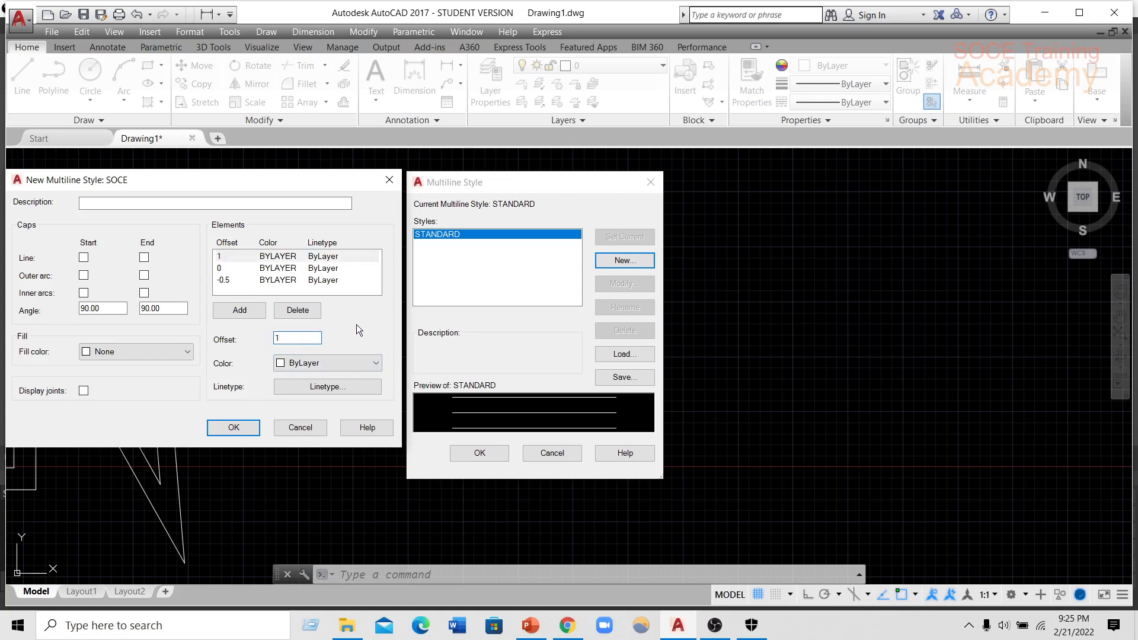
Set the offset of the first element listed in the SOCE style to 0.5.
{"action": "left_click", "coordinate": [297, 268]}
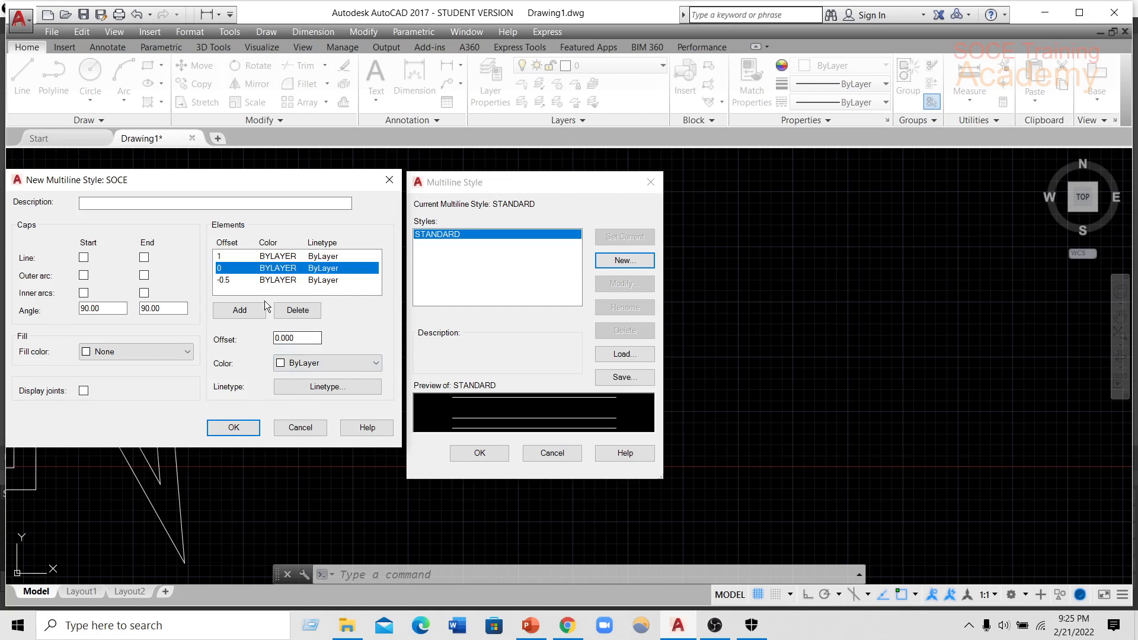
{"action": "left_click", "coordinate": [269, 256]}
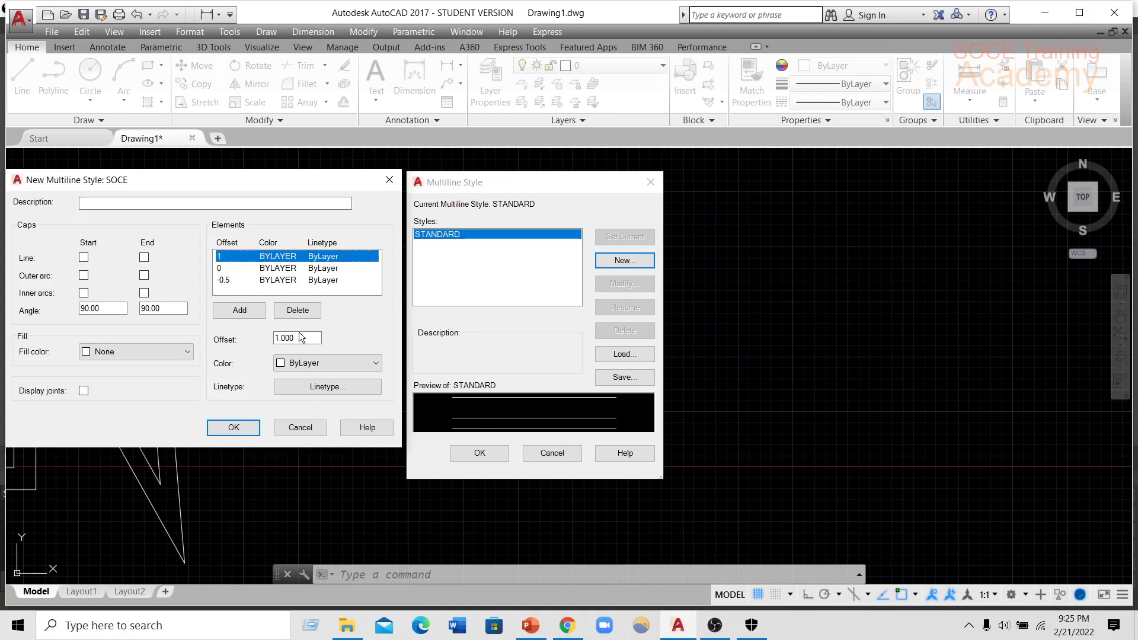
{"action": "left_click_drag", "start_coordinate": [304, 338], "coordinate": [272, 338]}
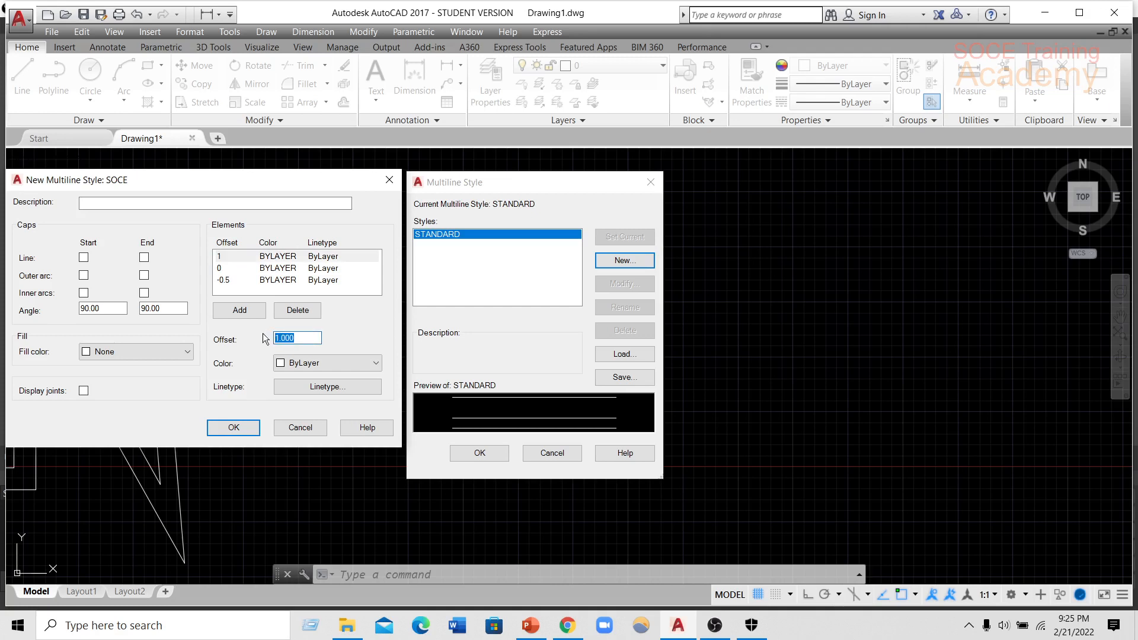
{"action": "type", "text": ".5"}
{"action": "left_click", "coordinate": [281, 269]}
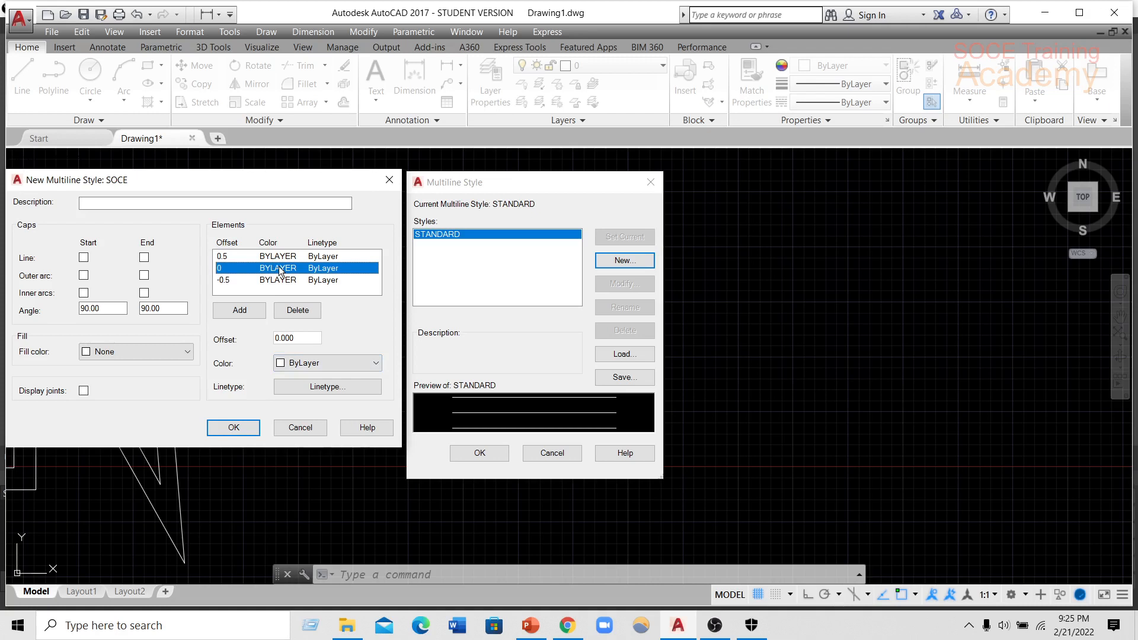
Colour the SOCE style's elements red at offset 0.5, yellow at offset 0 and cyan at offset -0.5.
{"action": "left_click", "coordinate": [263, 257]}
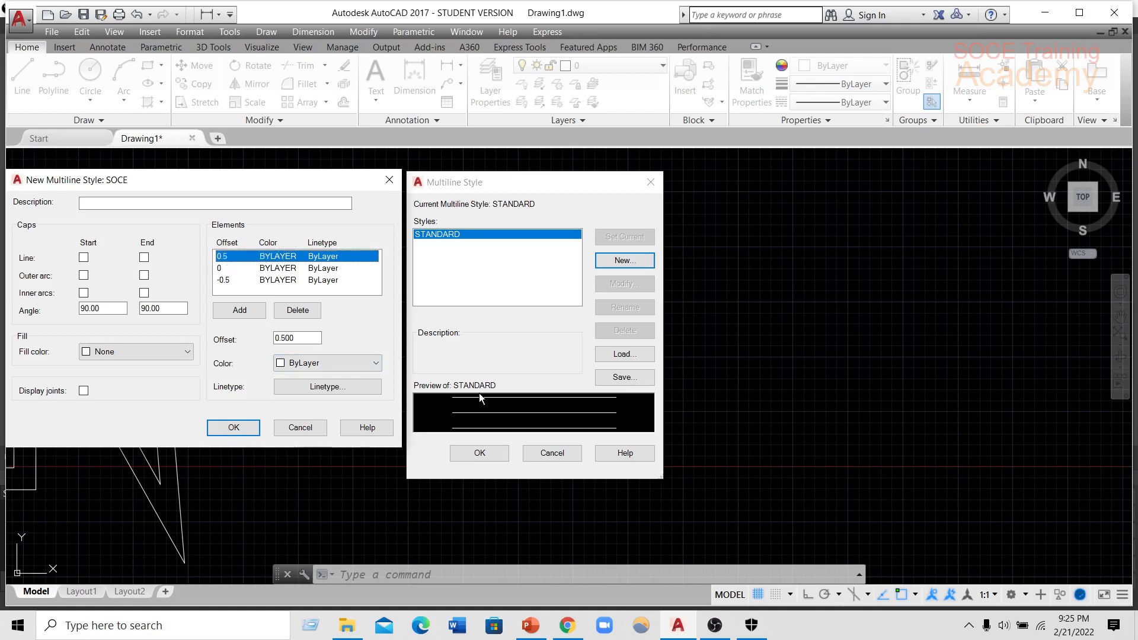
{"action": "left_click", "coordinate": [307, 368]}
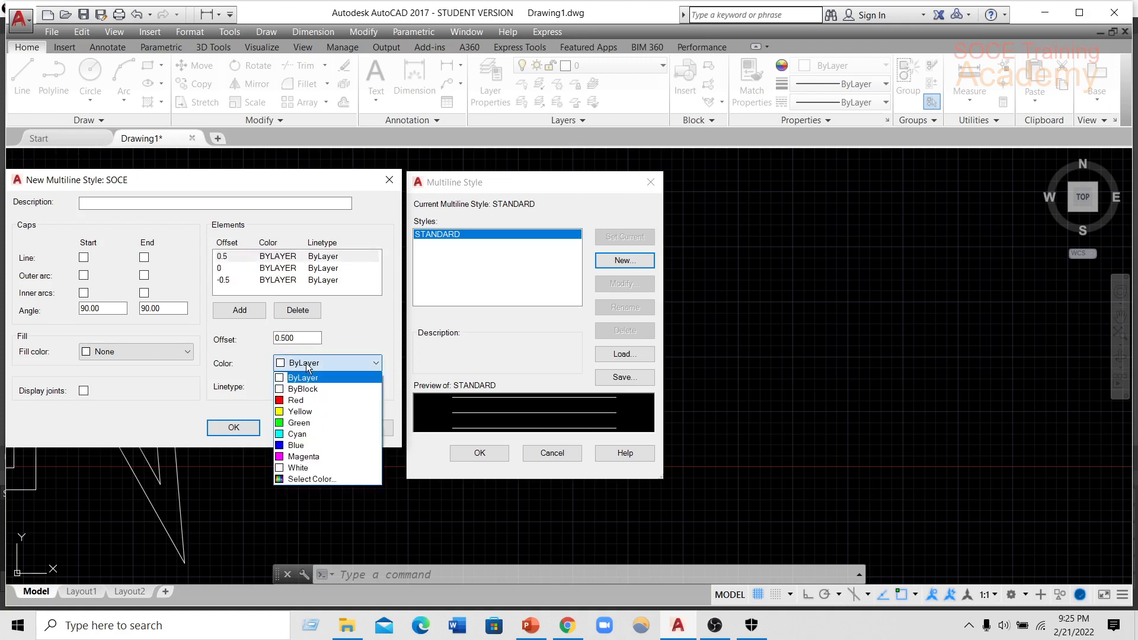
{"action": "left_click", "coordinate": [289, 403]}
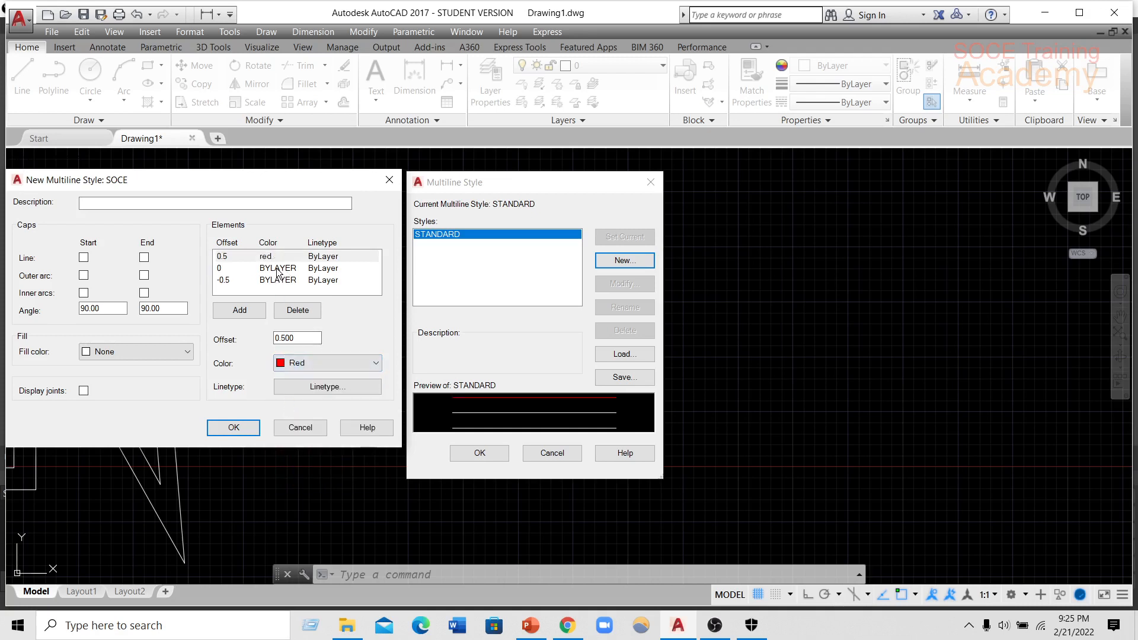
{"action": "left_click", "coordinate": [277, 269]}
{"action": "left_click", "coordinate": [306, 363]}
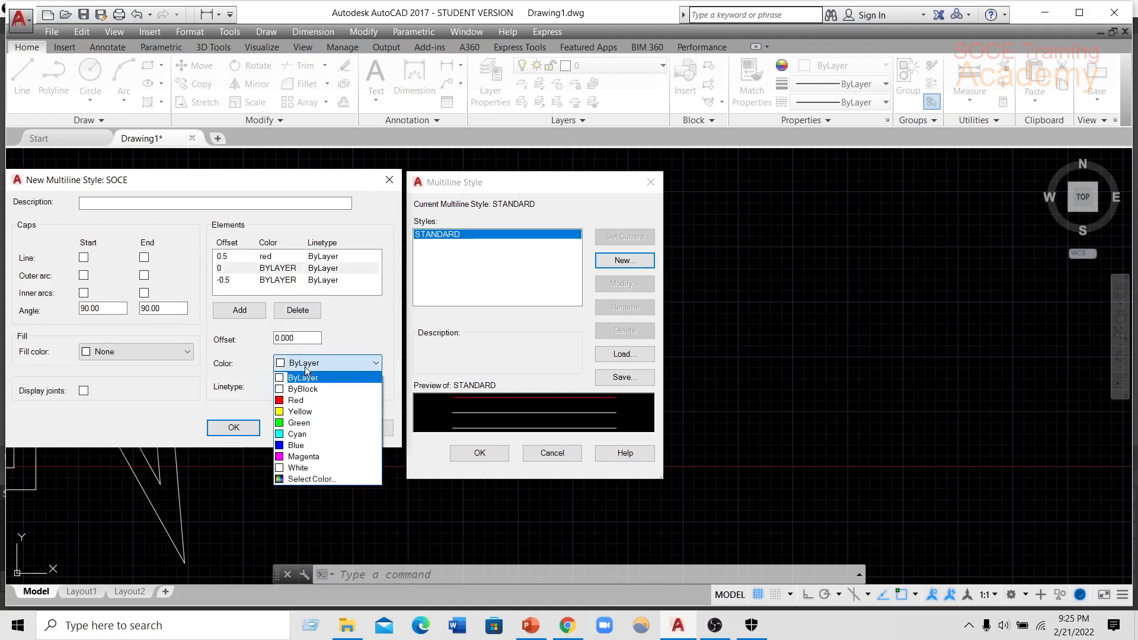
{"action": "left_click", "coordinate": [302, 413]}
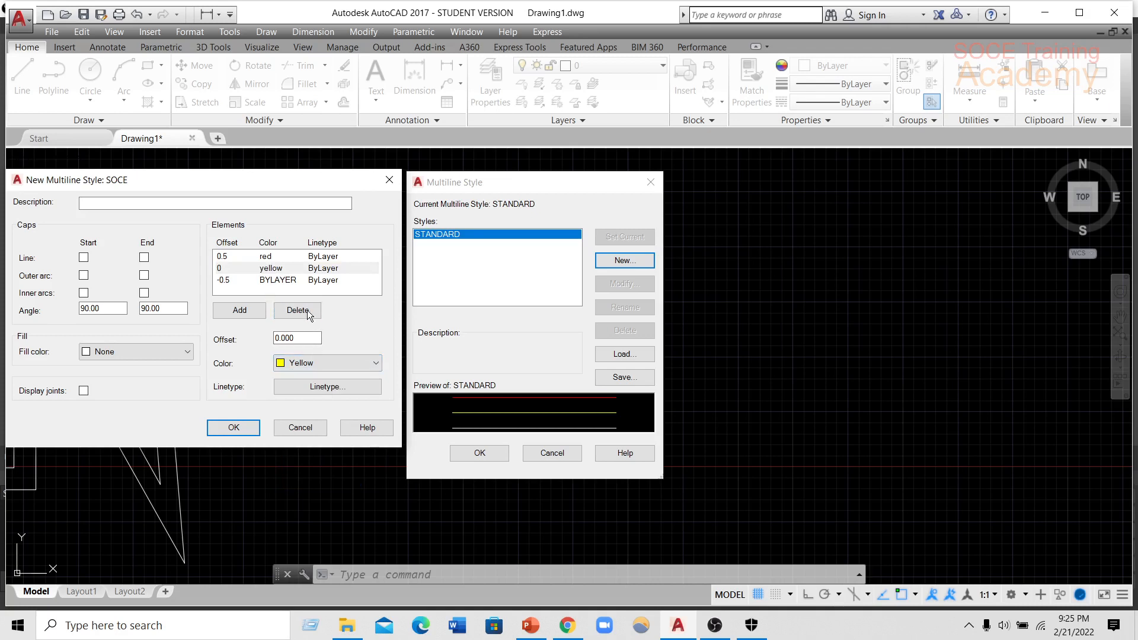
{"action": "left_click", "coordinate": [276, 281]}
{"action": "left_click", "coordinate": [307, 363]}
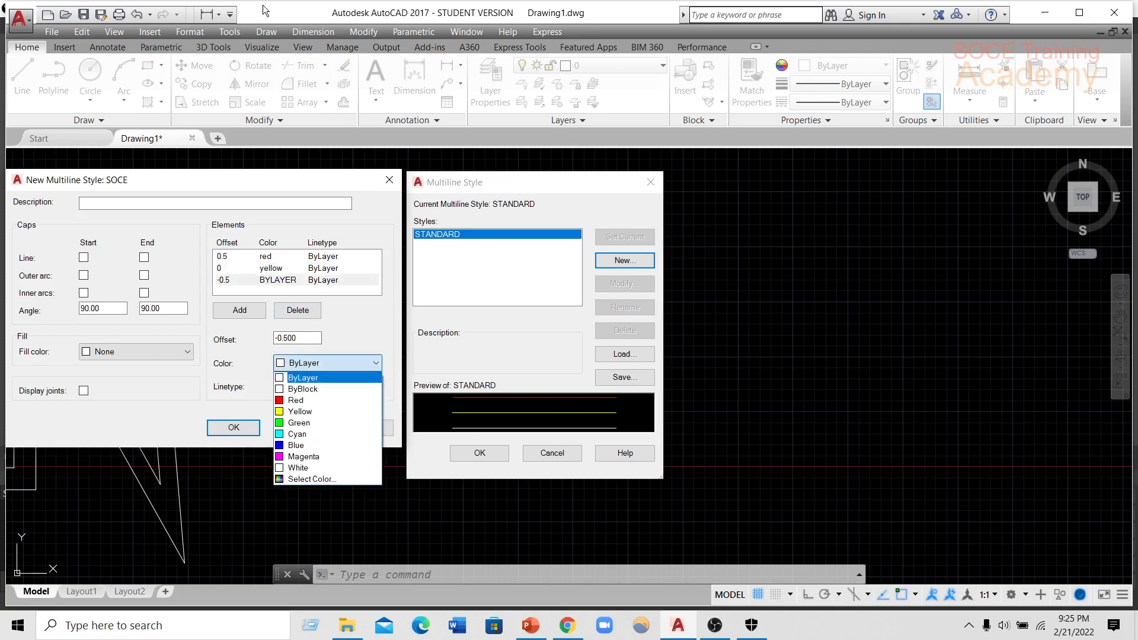
{"action": "left_click", "coordinate": [307, 439]}
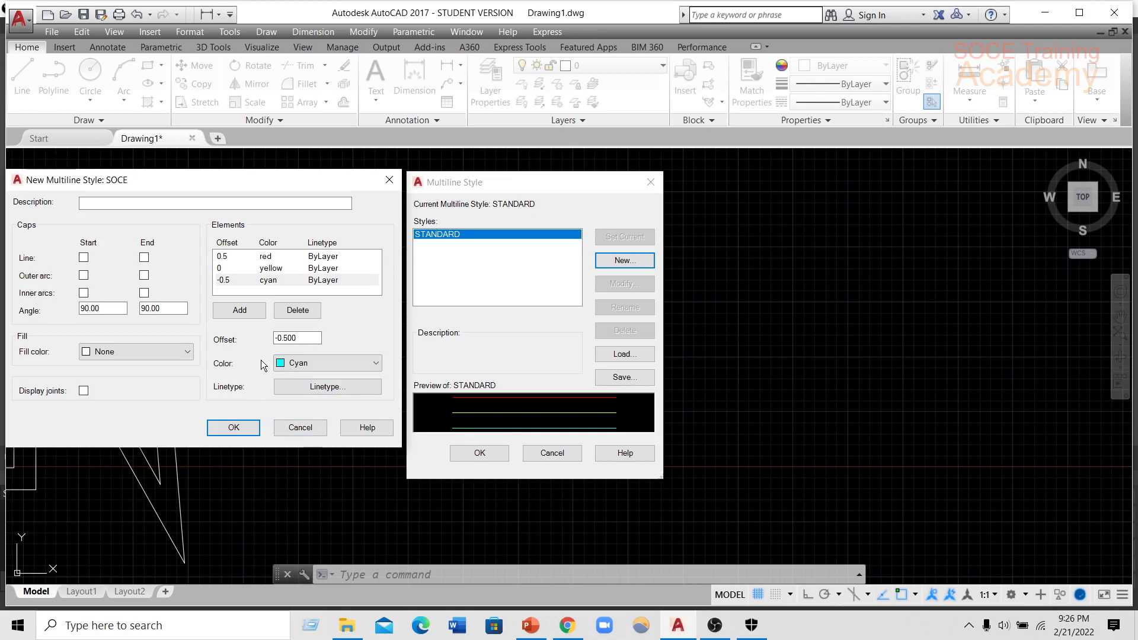
Load the ACAD_ISO02W100 dashed linetype from acad.lin and assign it to the cyan -0.5 element.
{"action": "left_click_drag", "start_coordinate": [204, 176], "coordinate": [226, 172]}
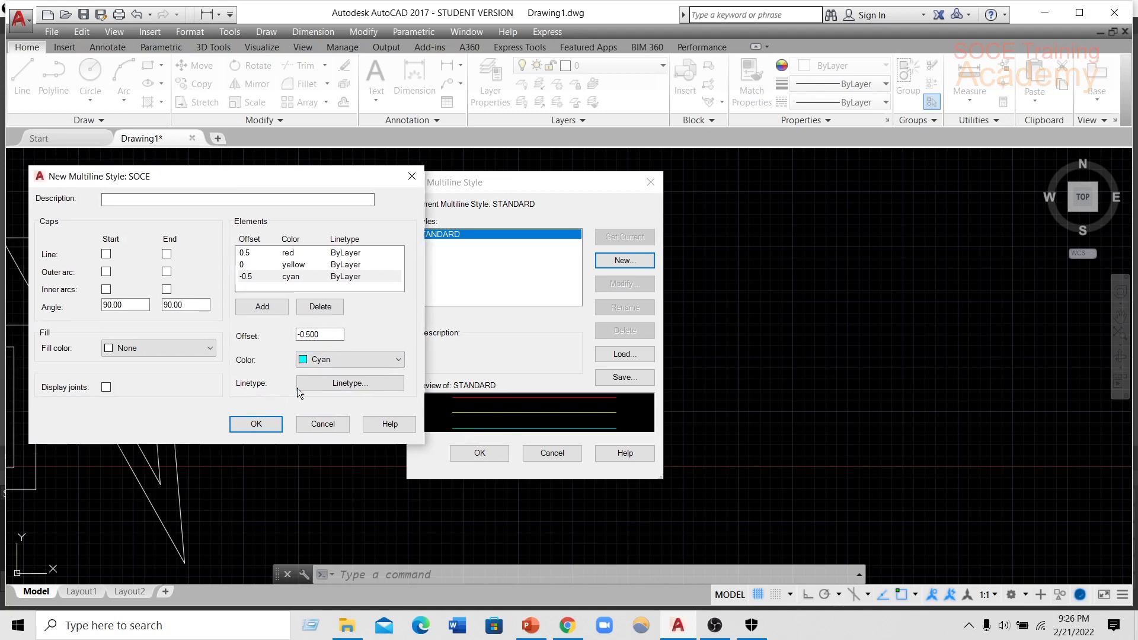
{"action": "left_click", "coordinate": [361, 385]}
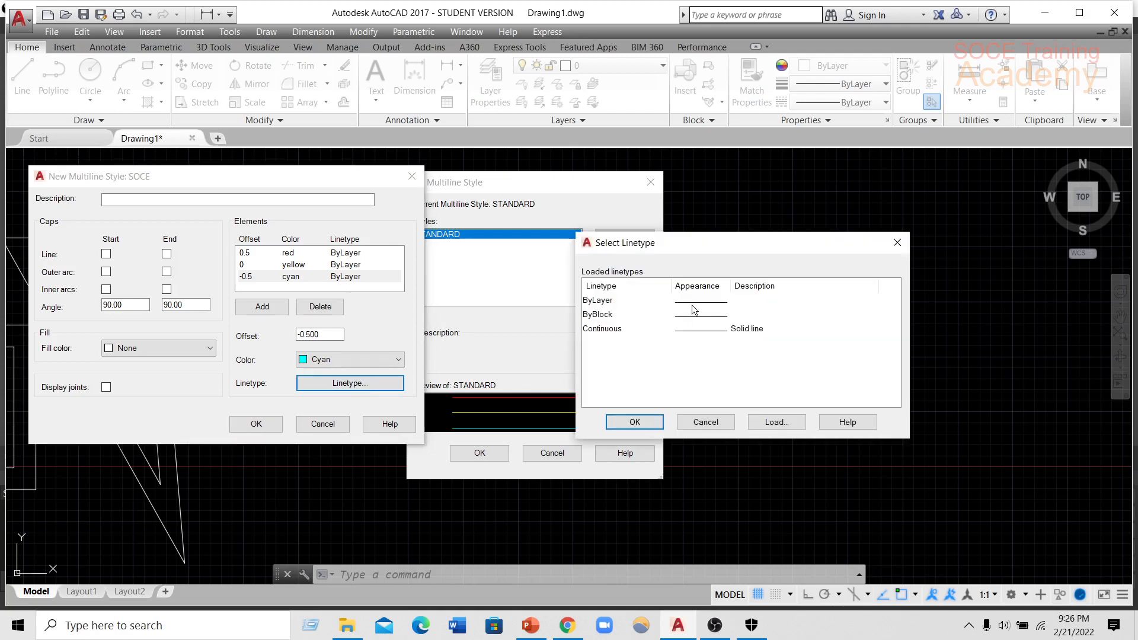
{"action": "left_click", "coordinate": [773, 422]}
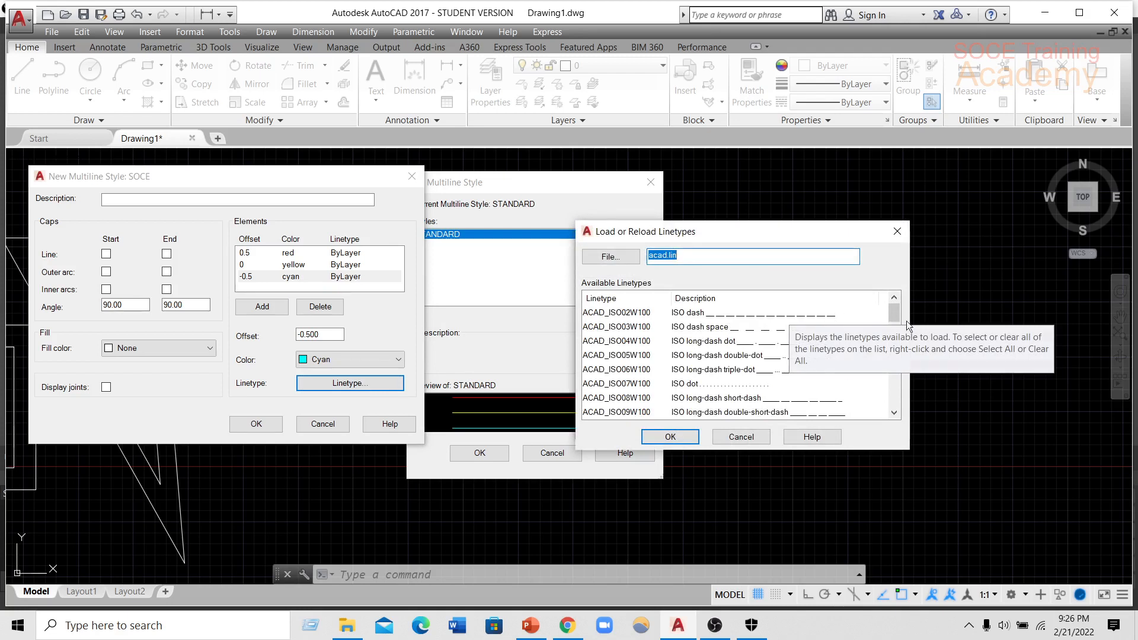
{"action": "mouse_move", "coordinate": [897, 315]}
{"action": "left_mouse_down"}
{"action": "mouse_move", "coordinate": [898, 366]}
{"action": "mouse_move", "coordinate": [899, 322]}
{"action": "left_mouse_up"}
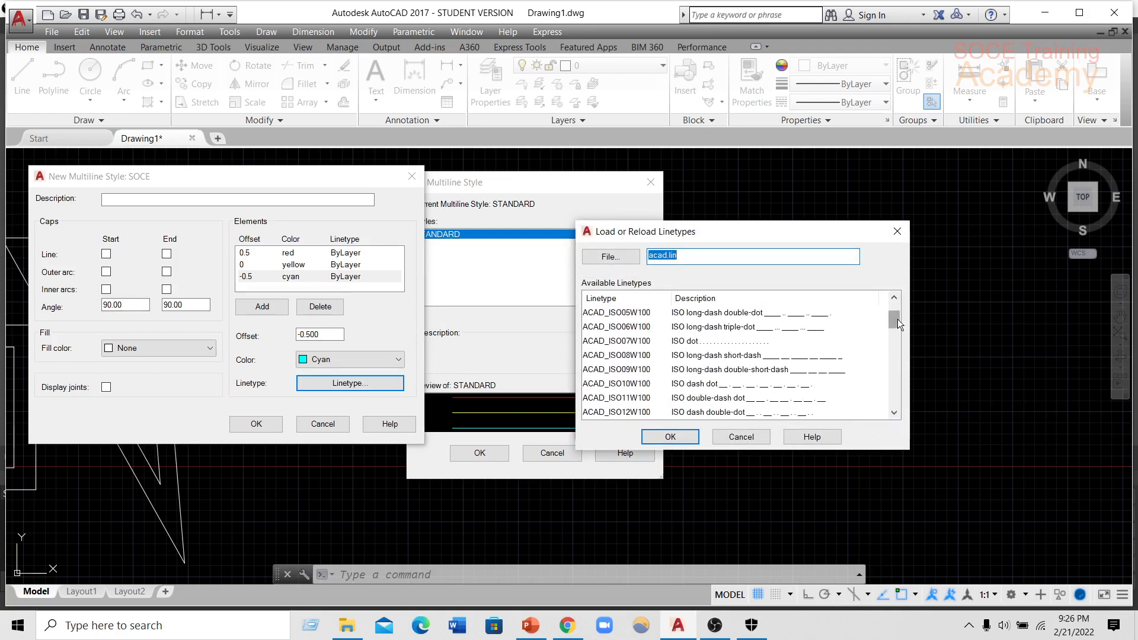
{"action": "scroll", "coordinate": [897, 319], "scroll_direction": "up", "scroll_amount": 1}
{"action": "left_click", "coordinate": [750, 316]}
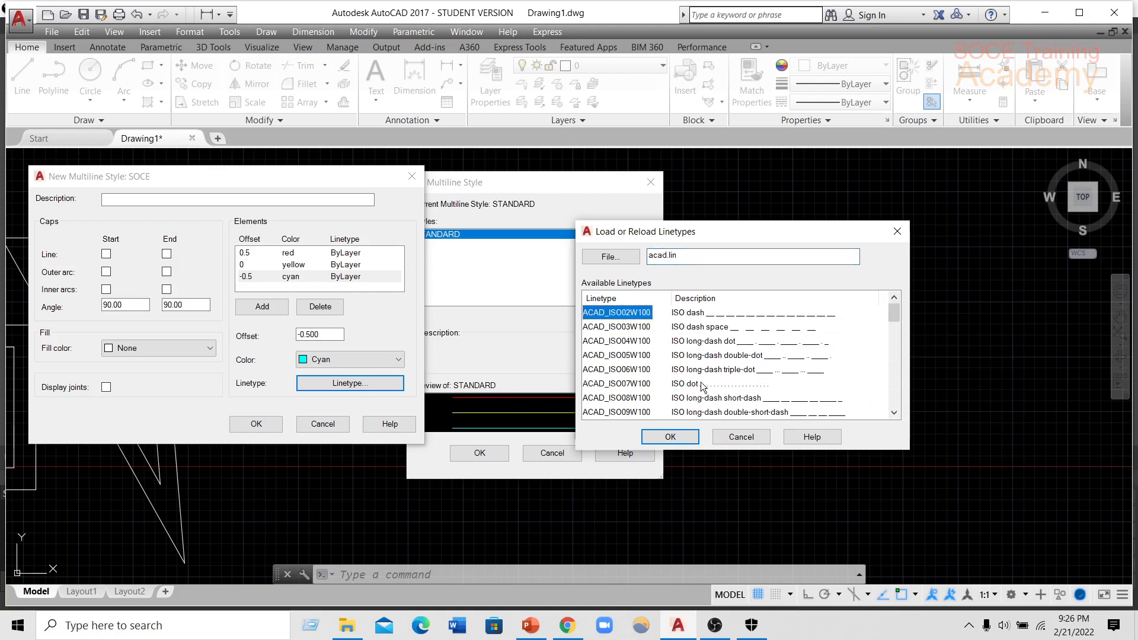
{"action": "left_click", "coordinate": [678, 437]}
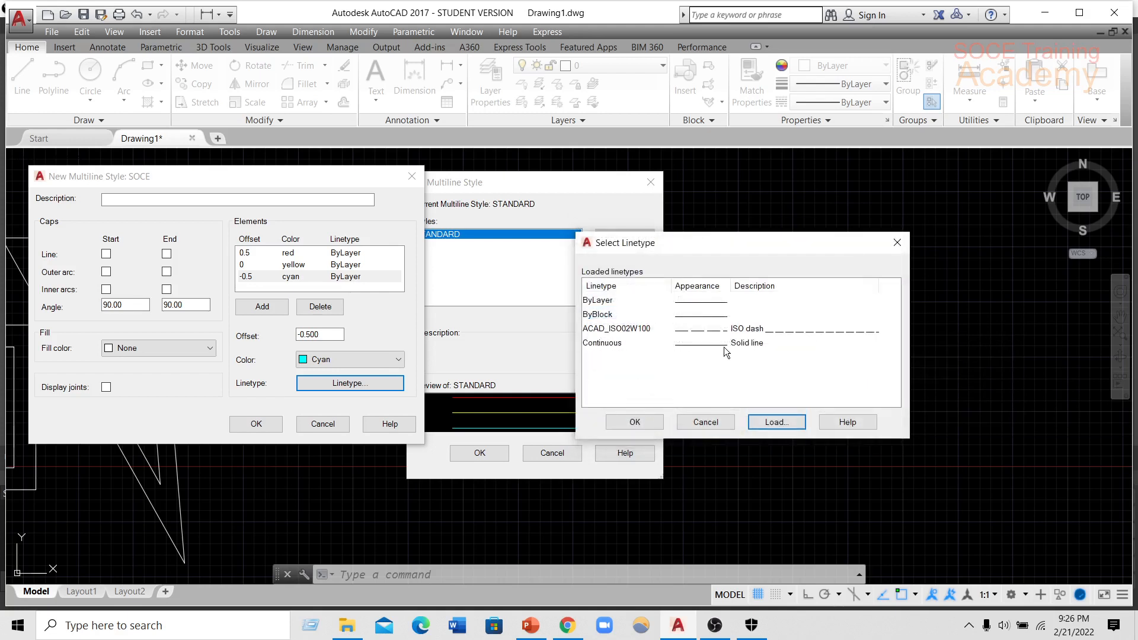
{"action": "left_click", "coordinate": [734, 327]}
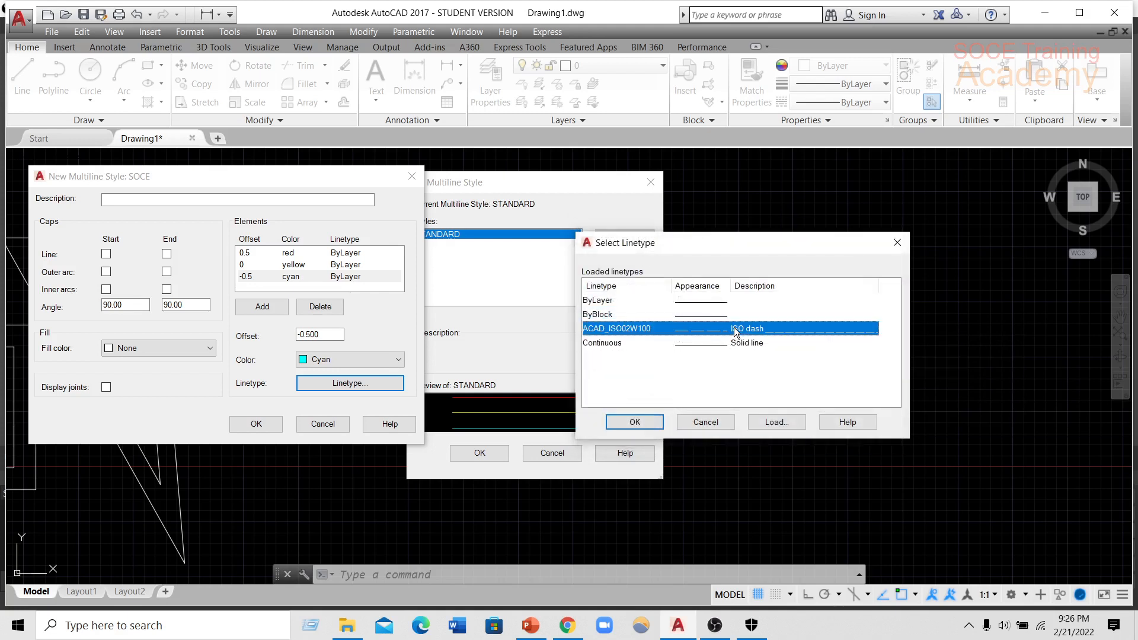
{"action": "left_click", "coordinate": [645, 421]}
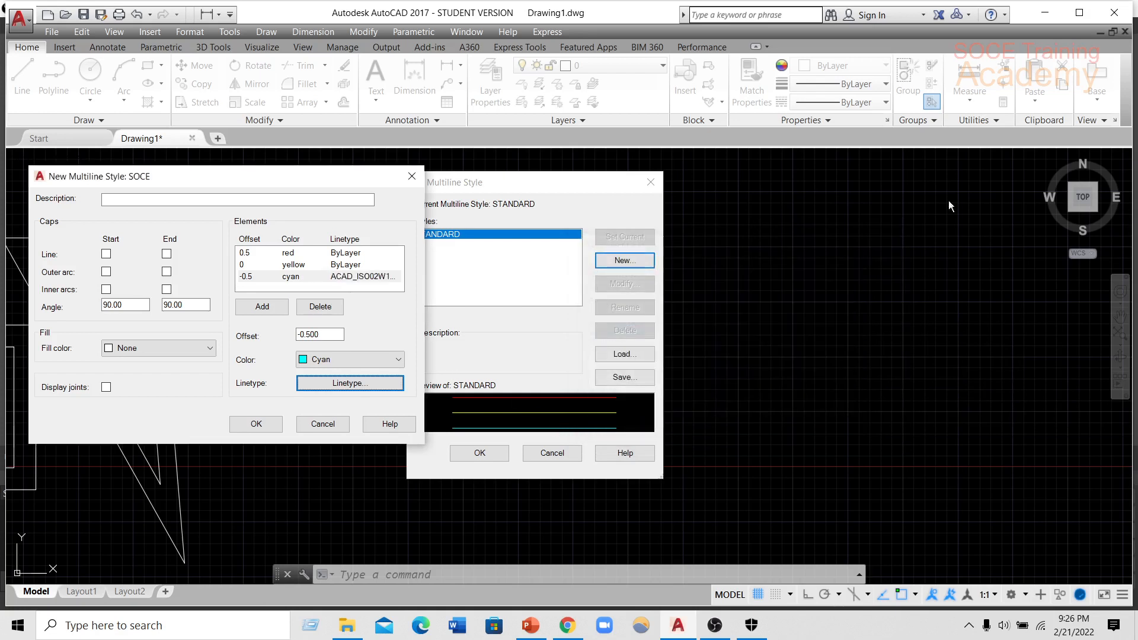
Change the linetype of the cyan -0.5 element to Continuous.
{"action": "left_click", "coordinate": [338, 277]}
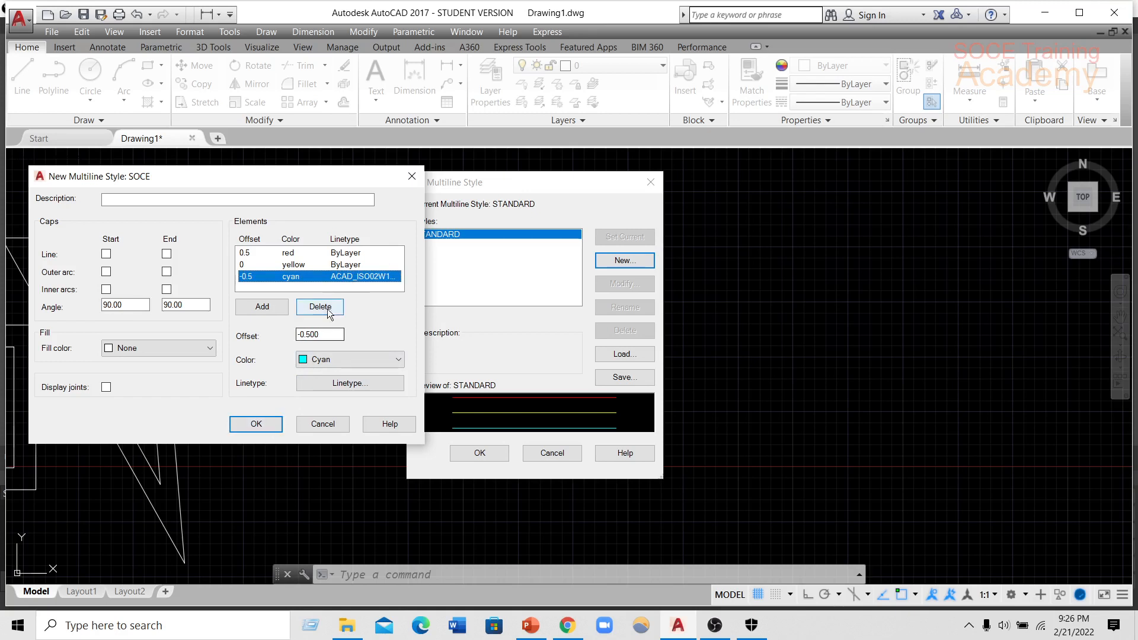
{"action": "left_click", "coordinate": [344, 385]}
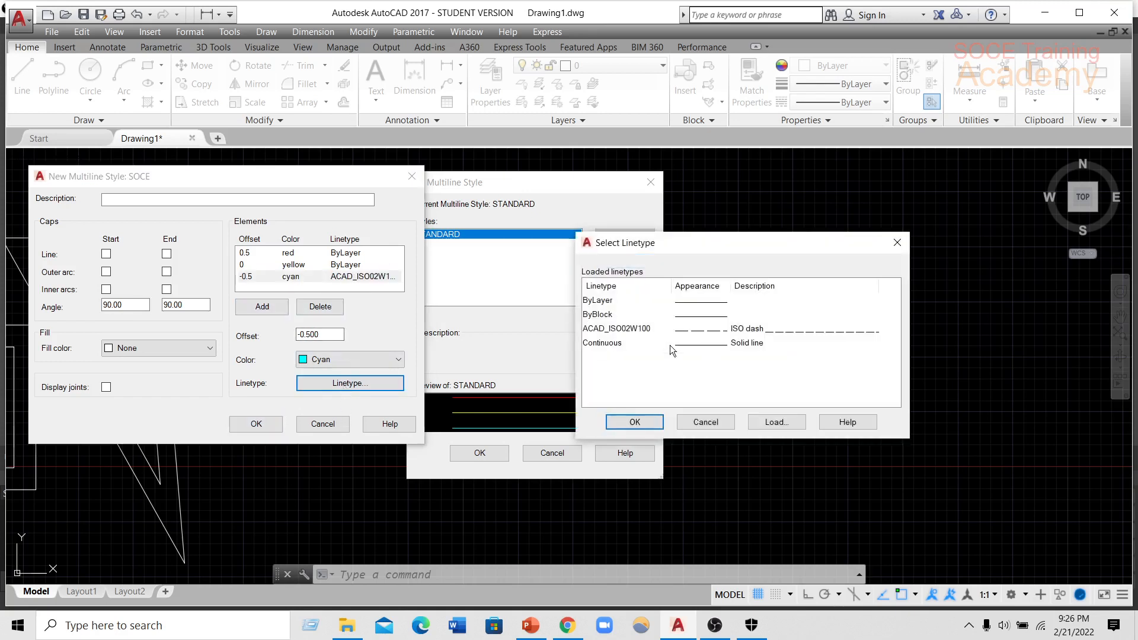
{"action": "left_click", "coordinate": [623, 343]}
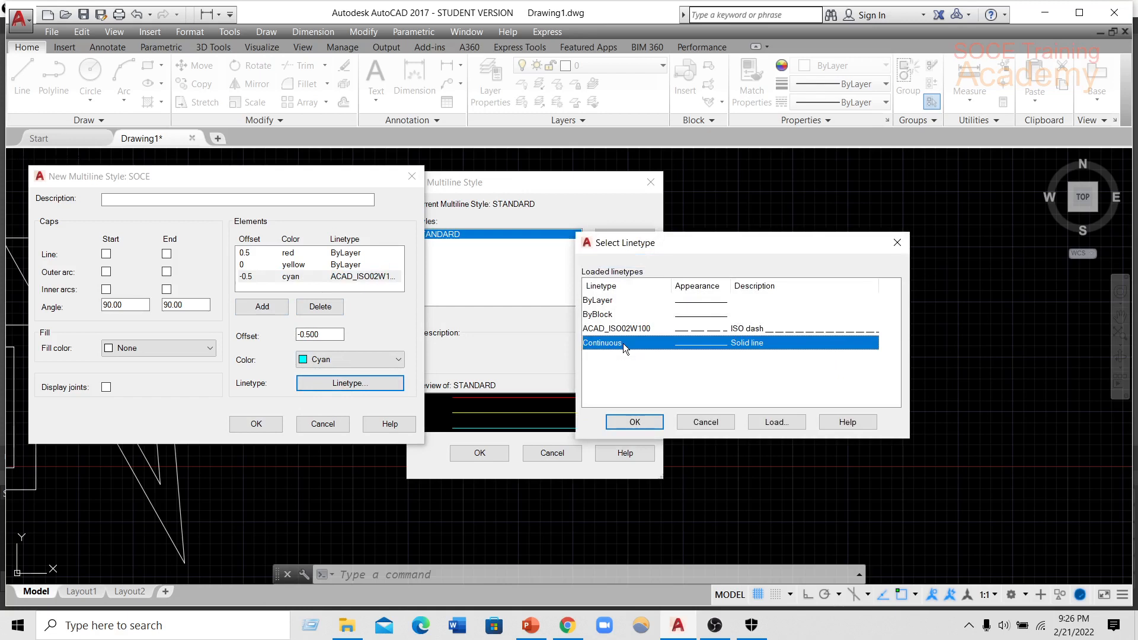
{"action": "left_click", "coordinate": [634, 421]}
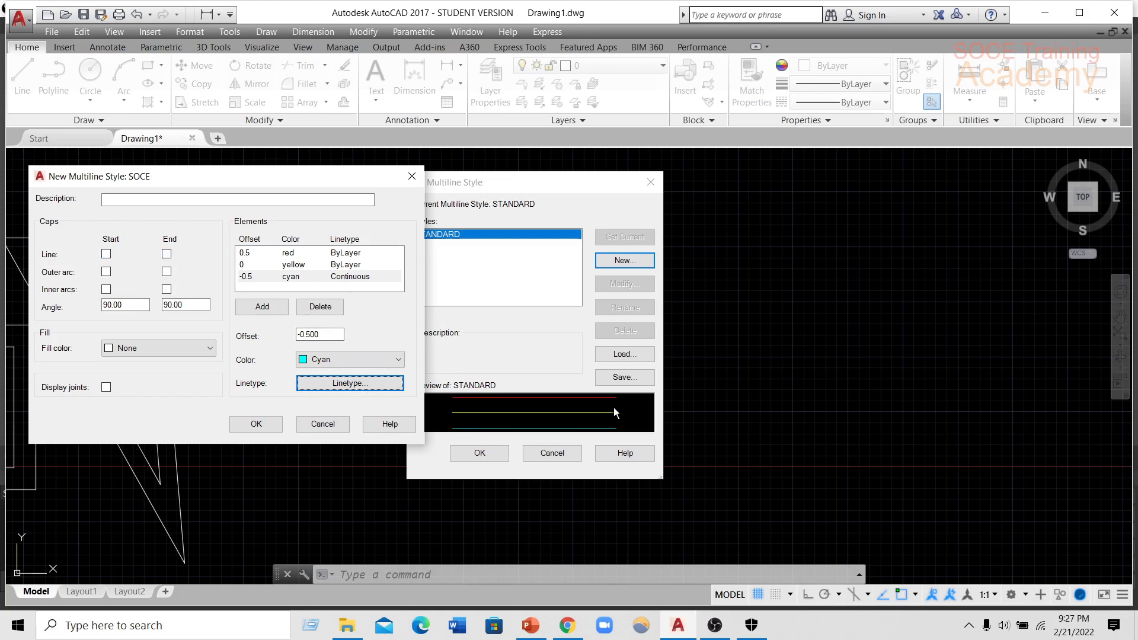
Try line caps and outer arc caps at the start and end of the SOCE style, and clear them again.
{"action": "left_click", "coordinate": [106, 254]}
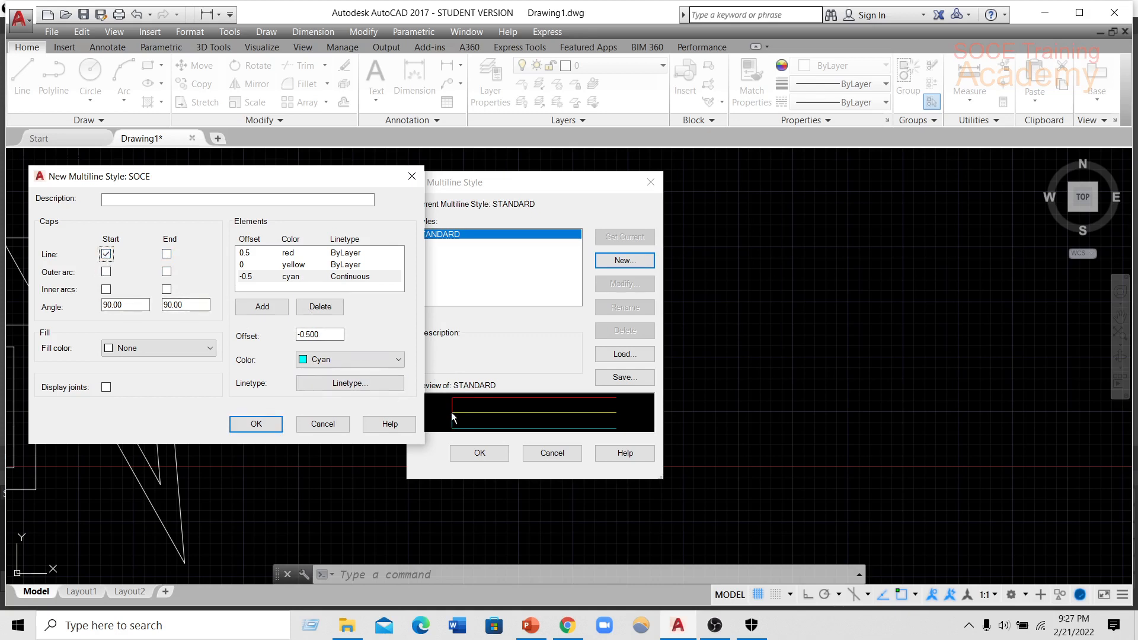
{"action": "left_click", "coordinate": [167, 252]}
{"action": "left_click", "coordinate": [107, 255]}
{"action": "left_click", "coordinate": [167, 255]}
{"action": "left_click", "coordinate": [107, 271]}
{"action": "left_click", "coordinate": [167, 272]}
{"action": "left_click", "coordinate": [167, 272]}
Try a start cap angle of 45 degrees for the SOCE style and restore it to 90.
{"action": "left_click_drag", "start_coordinate": [124, 305], "coordinate": [104, 304]}
{"action": "type", "text": "45"}
{"action": "left_click", "coordinate": [195, 305]}
{"action": "left_click_drag", "start_coordinate": [136, 301], "coordinate": [98, 308]}
{"action": "type", "text": "90"}
Keep the fill colour at None, accept the SOCE style, make it the current multiline style and close the style manager.
{"action": "left_click", "coordinate": [152, 347]}
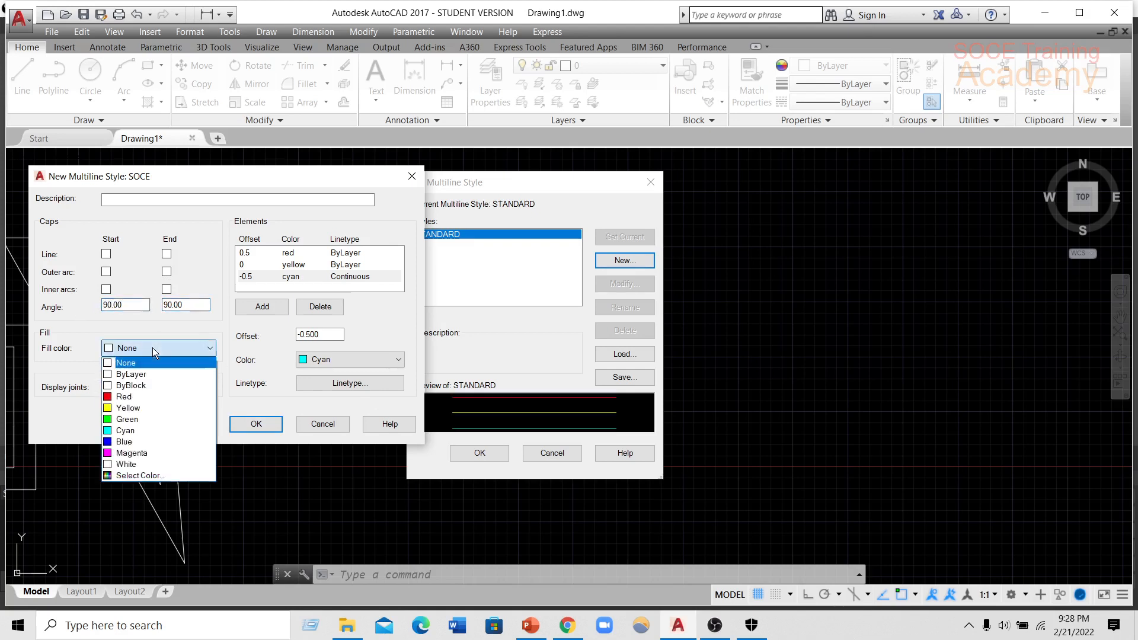
{"action": "left_click", "coordinate": [153, 329]}
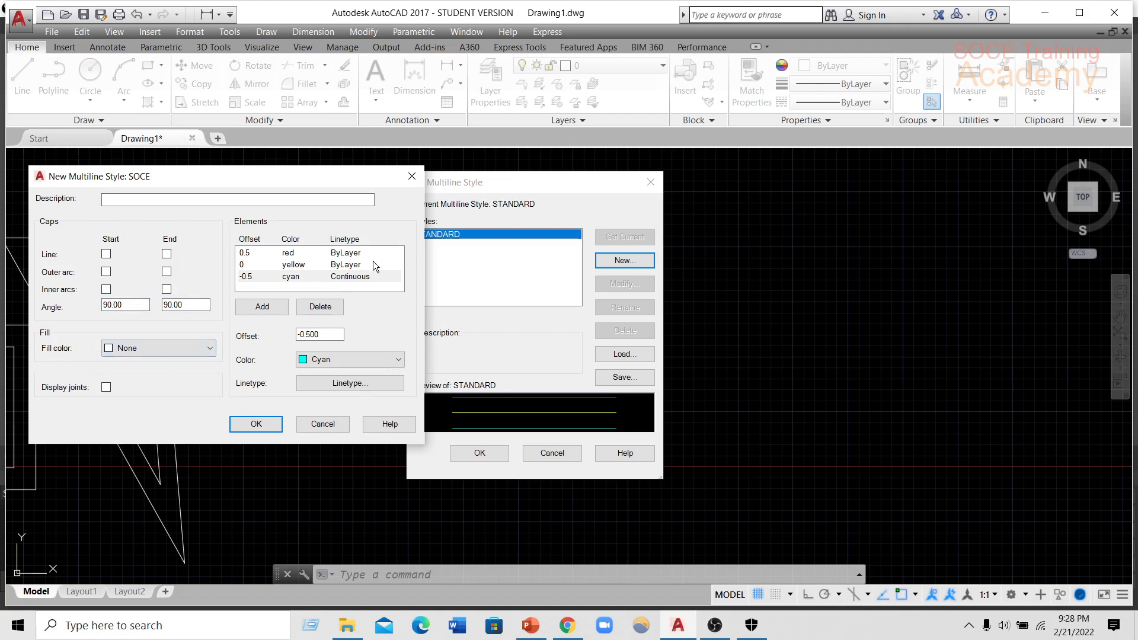
{"action": "left_click", "coordinate": [254, 423]}
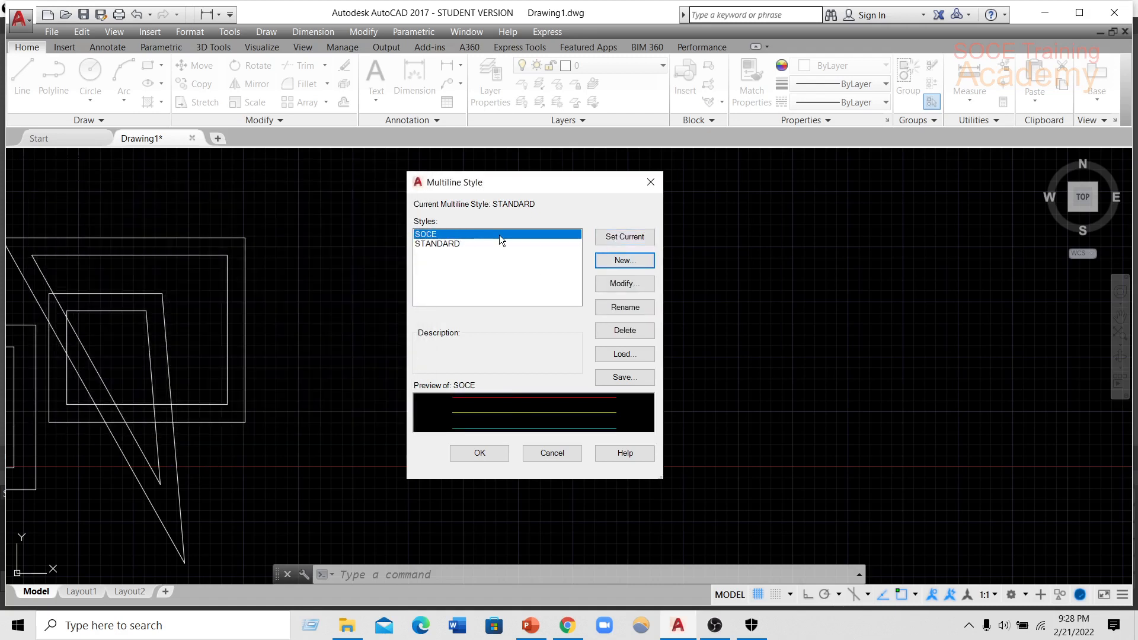
{"action": "left_click", "coordinate": [620, 239]}
{"action": "left_click", "coordinate": [489, 457]}
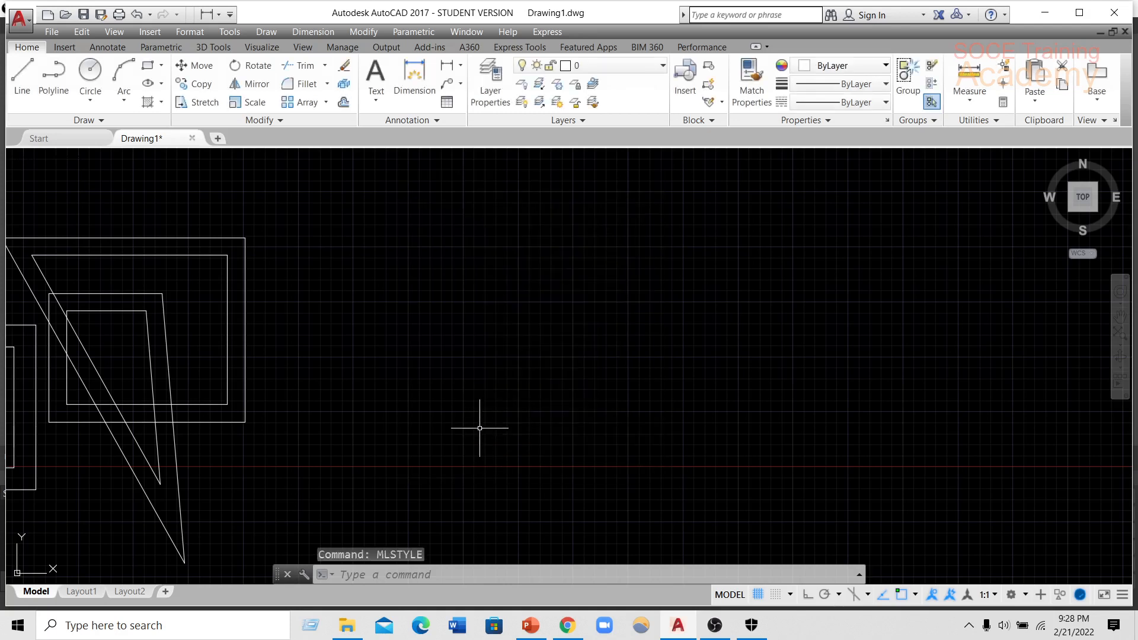
Start a multiline in the SOCE style beside the white shapes, with Ortho on, and run its first segments around an inward-turning rectangular path.
{"action": "type", "text": "ml"}
{"action": "key", "text": "Return"}
{"action": "left_click", "coordinate": [364, 272]}
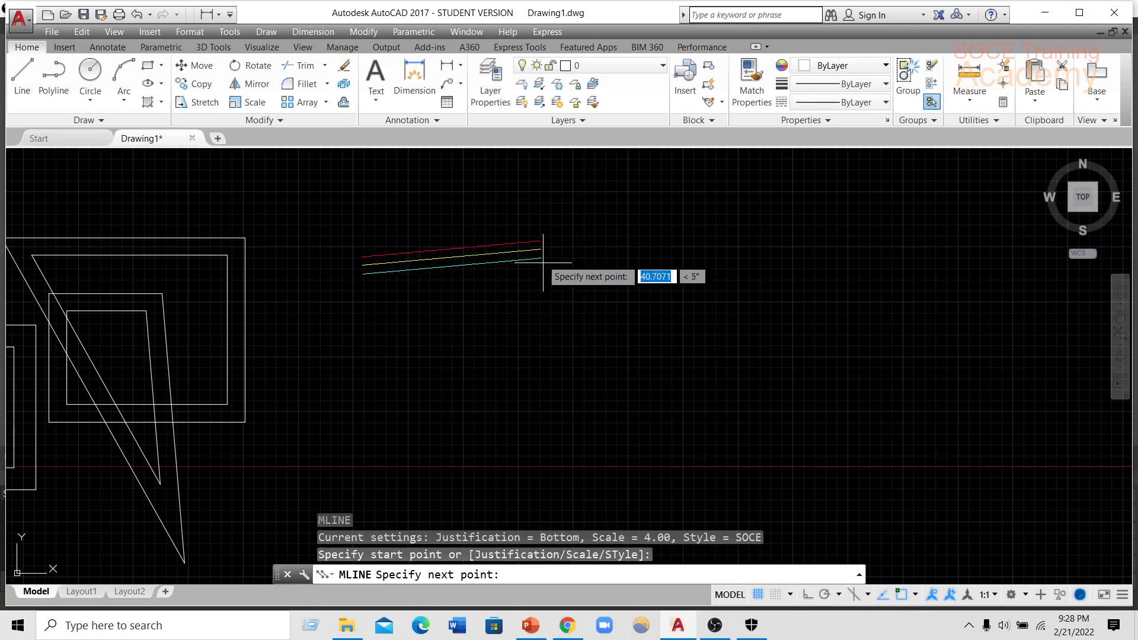
{"action": "left_click", "coordinate": [805, 591]}
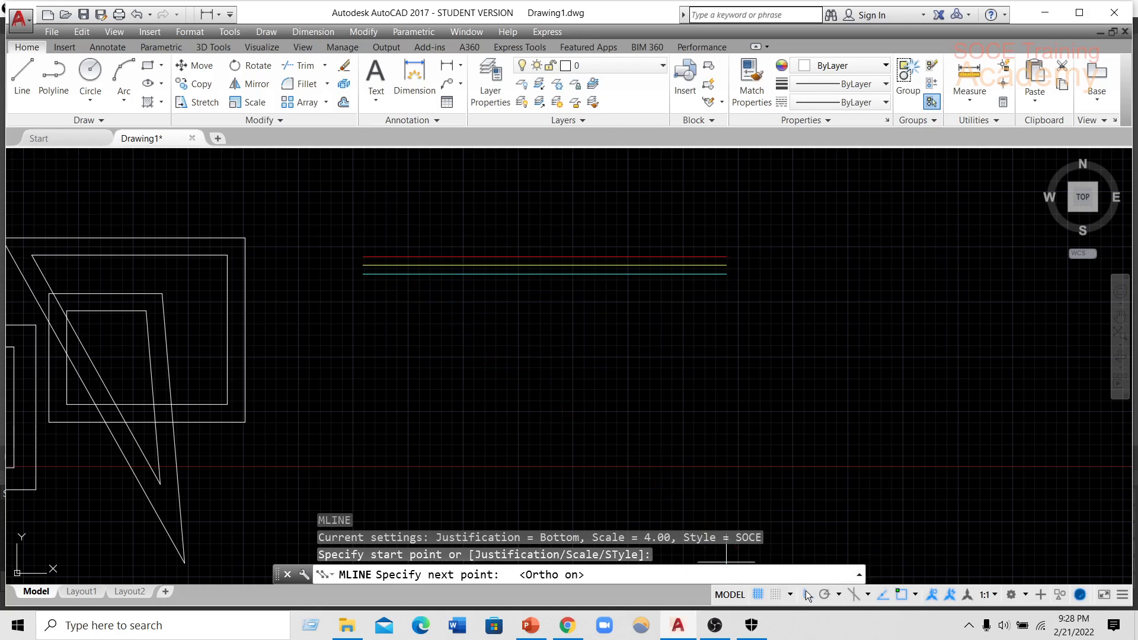
{"action": "left_click", "coordinate": [586, 305]}
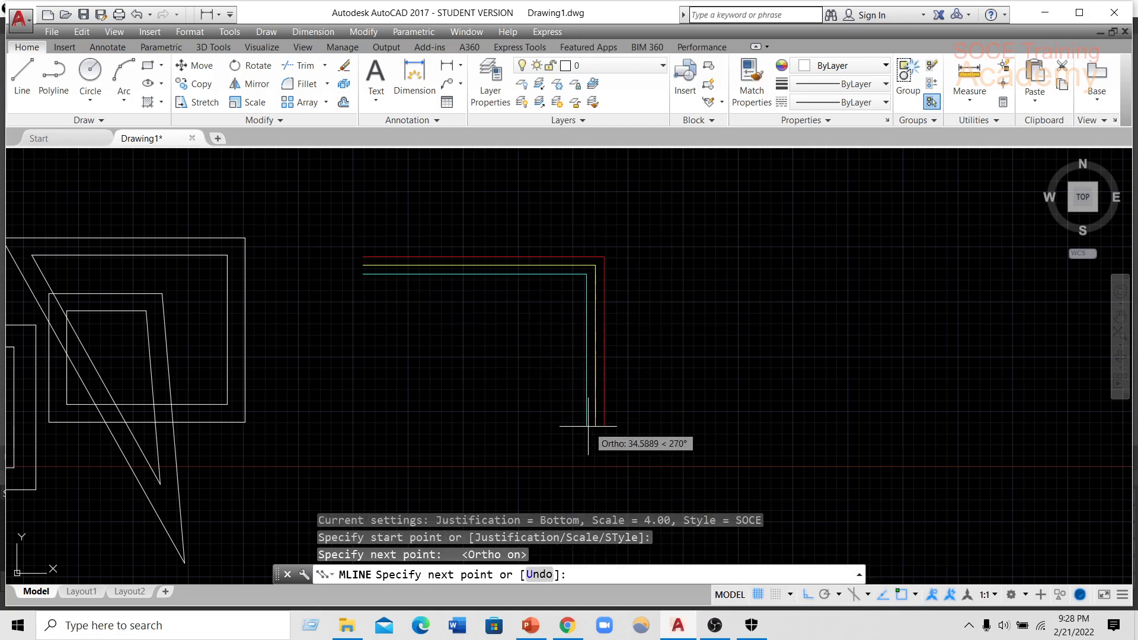
{"action": "left_click", "coordinate": [588, 425]}
{"action": "left_click", "coordinate": [428, 426]}
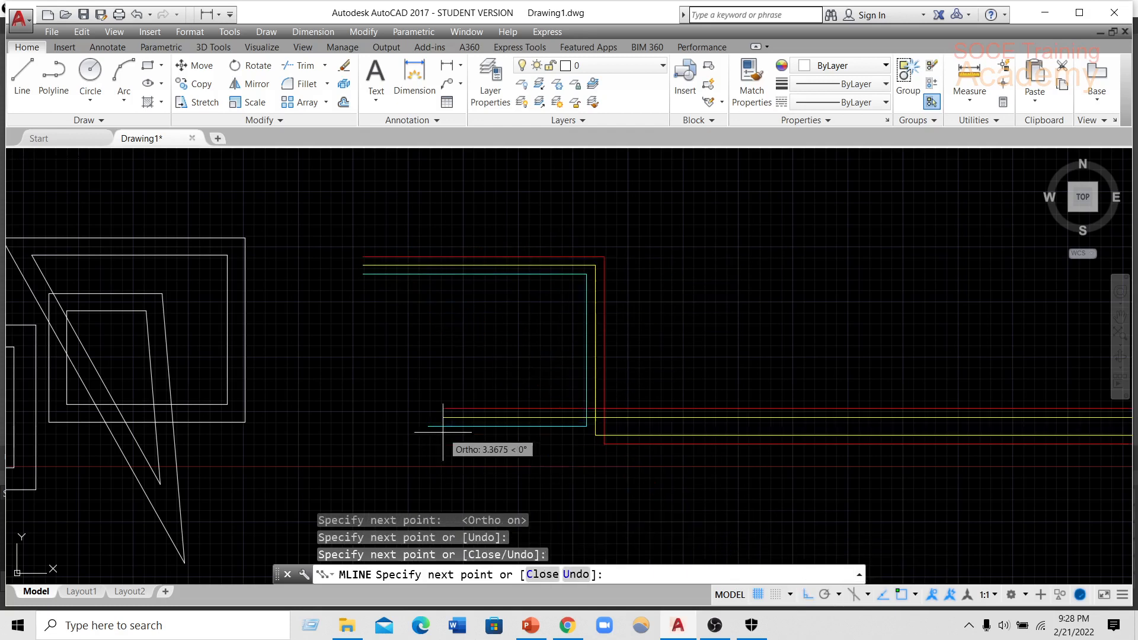
{"action": "left_click", "coordinate": [446, 334]}
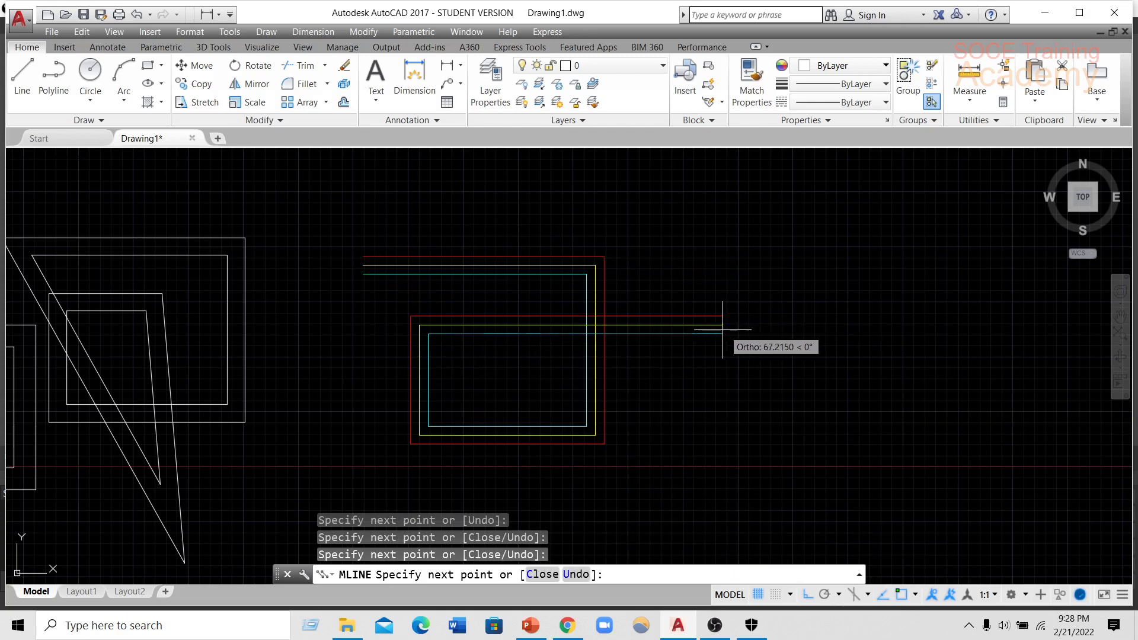
Continue the SOCE multiline eastward with orthogonal segments, down, around a tall rectangular loop and below it, and end it with a horizontal segment.
{"action": "left_click", "coordinate": [720, 330]}
{"action": "left_click", "coordinate": [747, 476]}
{"action": "left_click", "coordinate": [949, 471]}
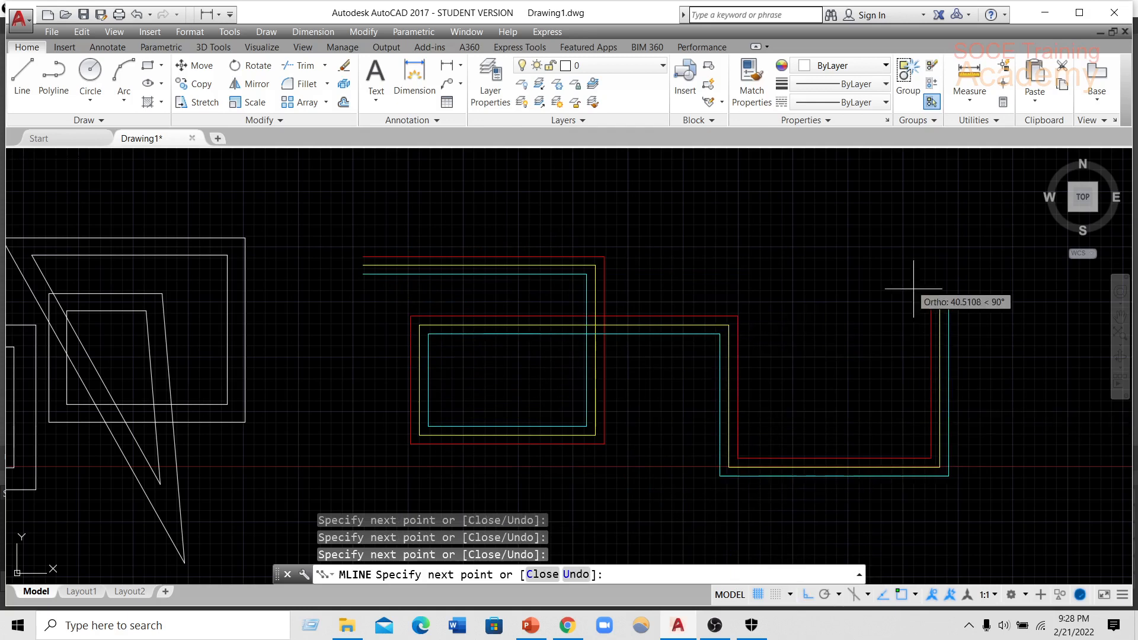
{"action": "left_click", "coordinate": [836, 214]}
{"action": "left_click", "coordinate": [771, 215]}
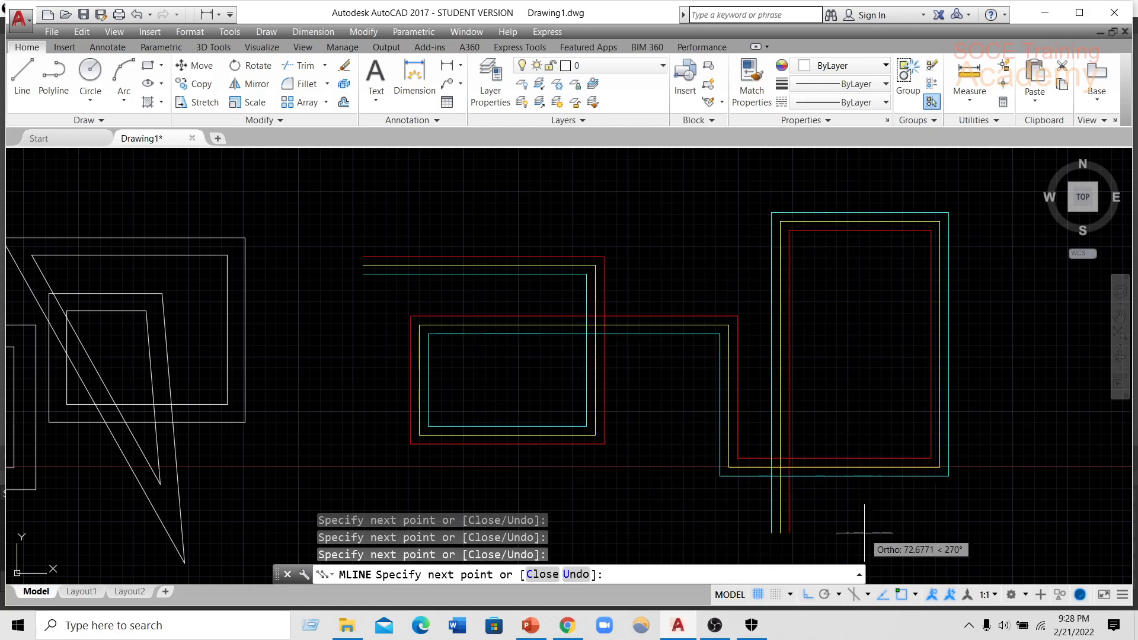
{"action": "left_click", "coordinate": [859, 542]}
{"action": "middle_click_drag", "start_coordinate": [728, 417], "coordinate": [664, 328]}
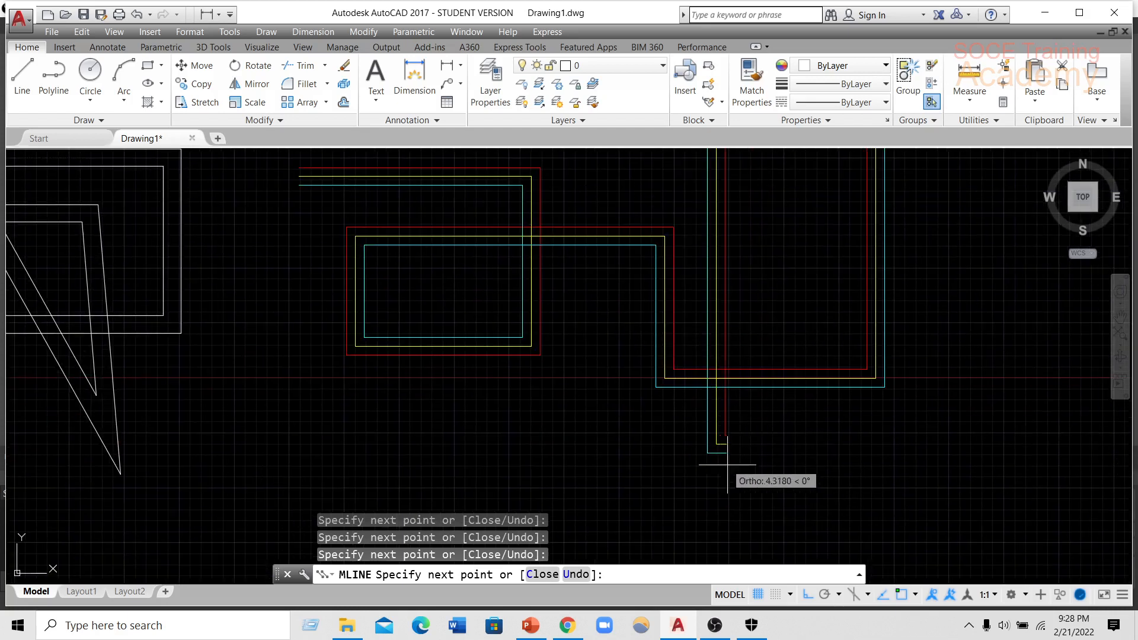
{"action": "left_click", "coordinate": [730, 505]}
{"action": "left_click", "coordinate": [916, 504]}
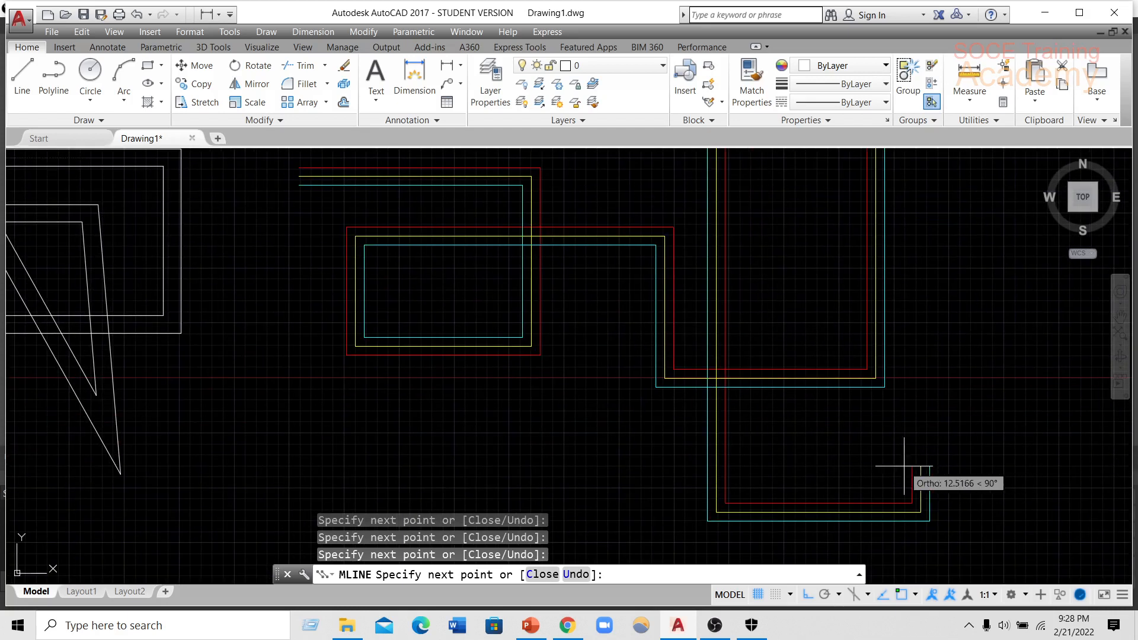
{"action": "key", "text": "Return"}
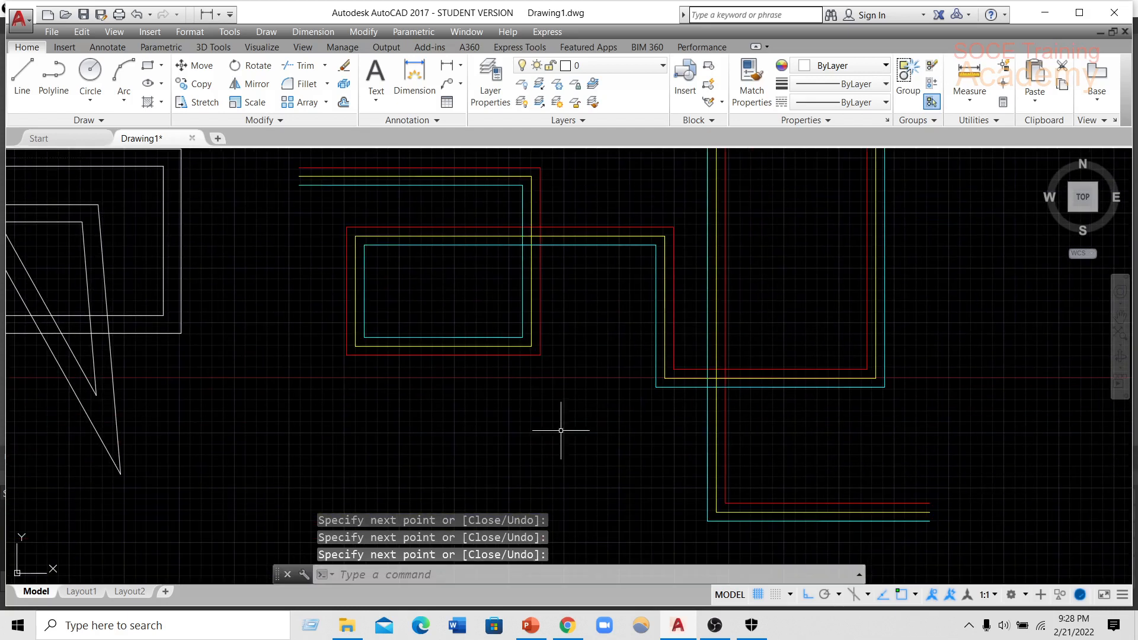
Create a new multiline style named soce2 based on SOCE and continue to its settings.
{"action": "middle_click_drag", "start_coordinate": [357, 360], "coordinate": [279, 447]}
{"action": "mouse_move", "coordinate": [651, 327]}
{"action": "middle_mouse_down"}
{"action": "mouse_move", "coordinate": [474, 285]}
{"action": "mouse_move", "coordinate": [442, 288]}
{"action": "middle_mouse_up"}
{"action": "middle_click_drag", "start_coordinate": [769, 328], "coordinate": [593, 314]}
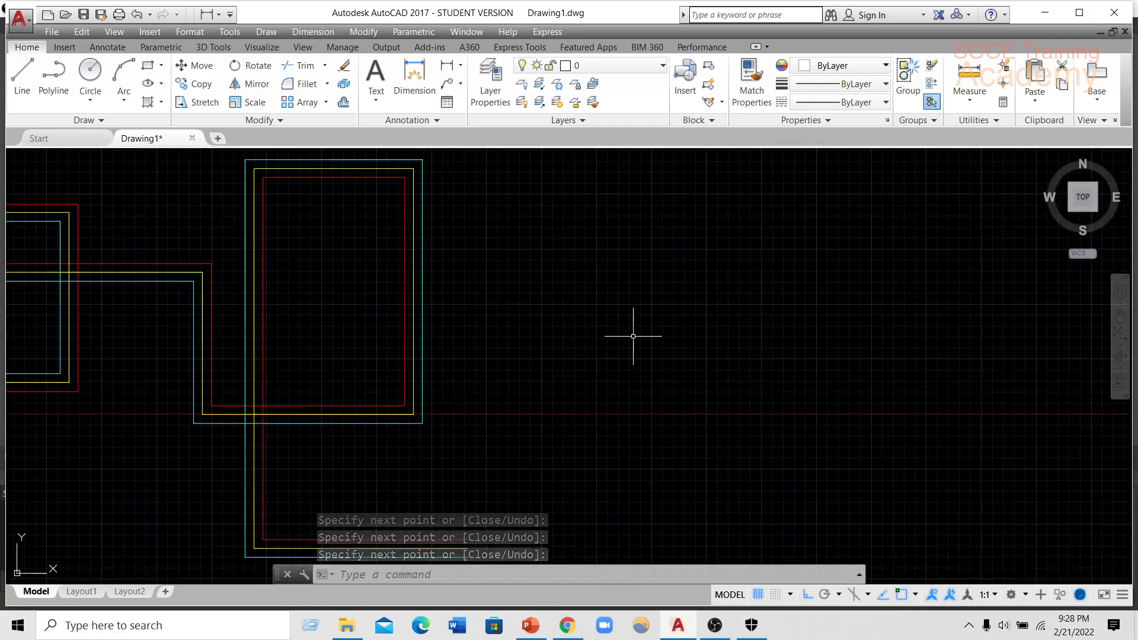
{"action": "type", "text": "MLs"}
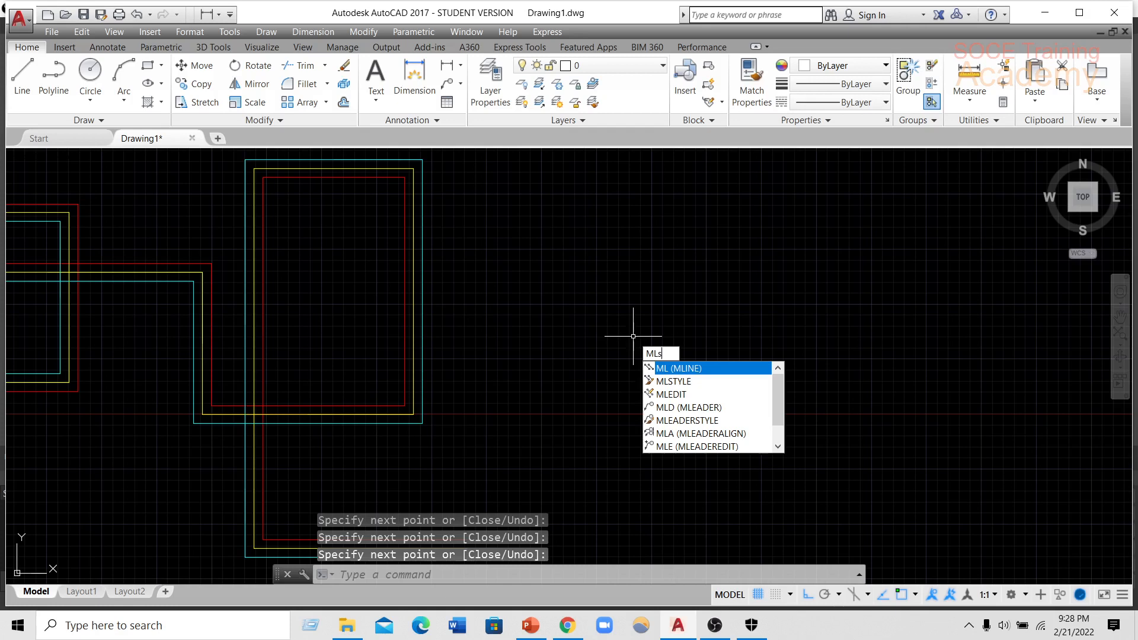
{"action": "type", "text": "tyle"}
{"action": "key", "text": "Return"}
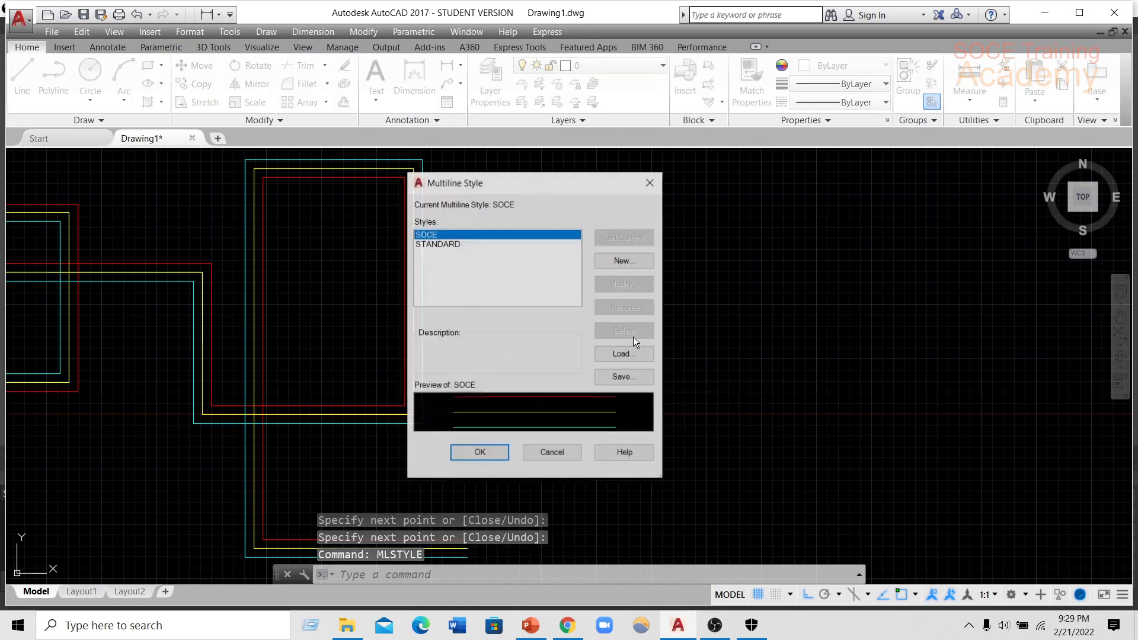
{"action": "left_click", "coordinate": [623, 261]}
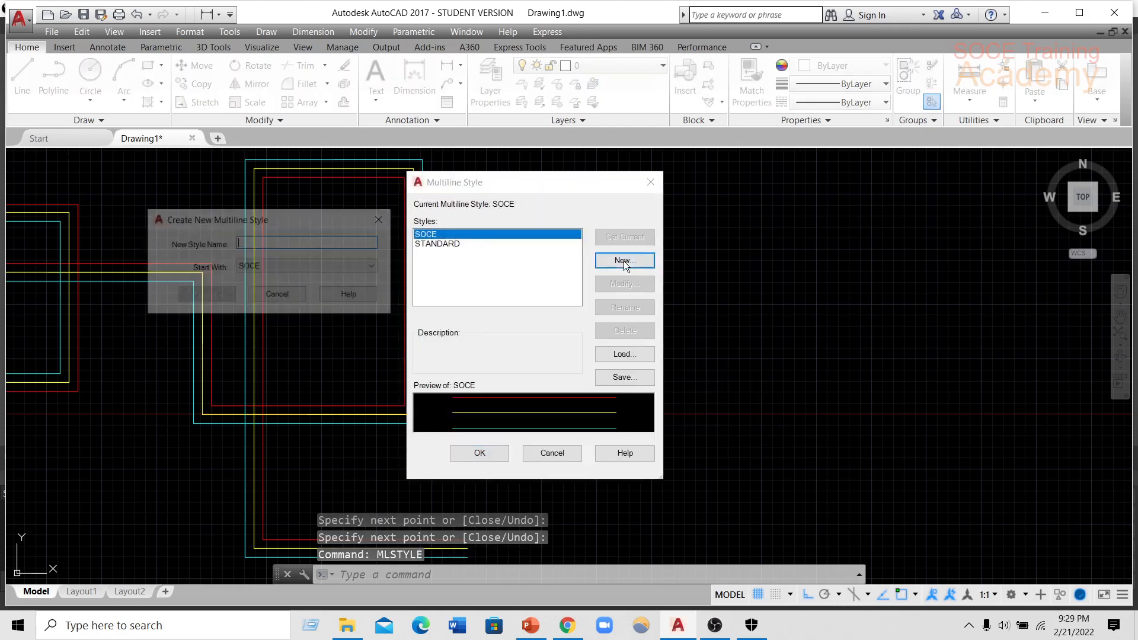
{"action": "left_click", "coordinate": [287, 266]}
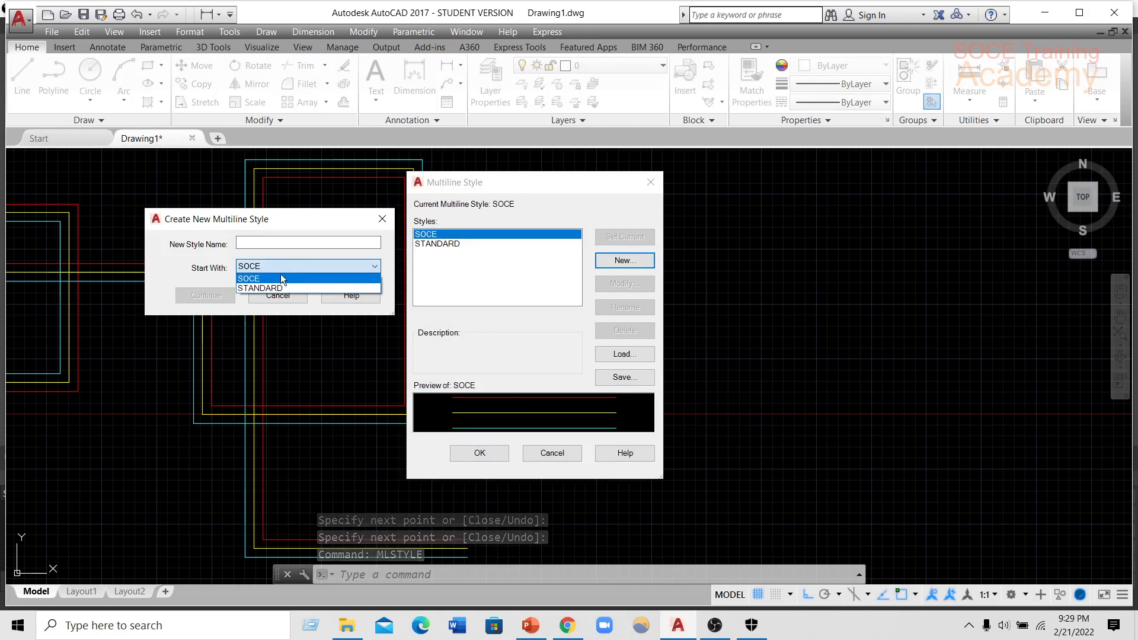
{"action": "left_click", "coordinate": [280, 274]}
{"action": "left_click", "coordinate": [282, 245]}
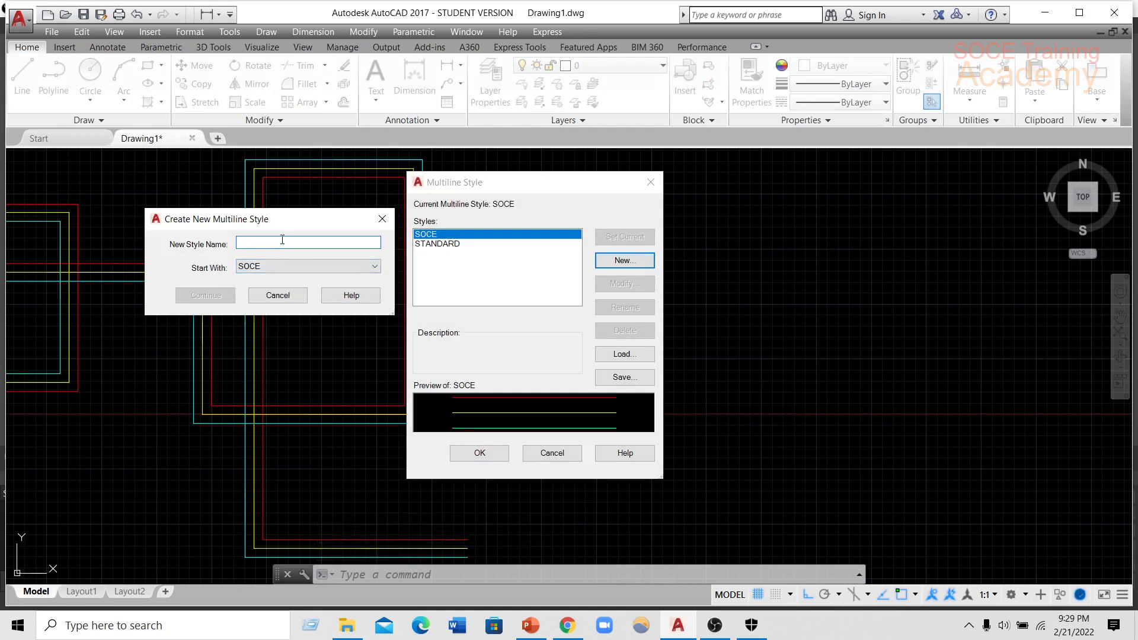
{"action": "type", "text": "soce2"}
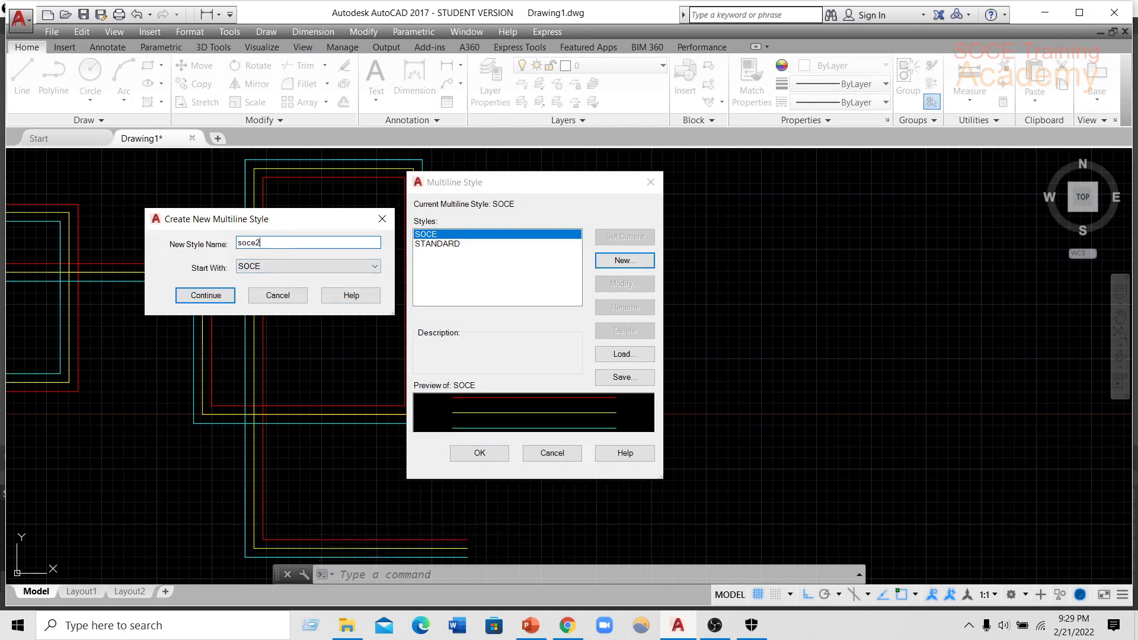
{"action": "left_click", "coordinate": [192, 295]}
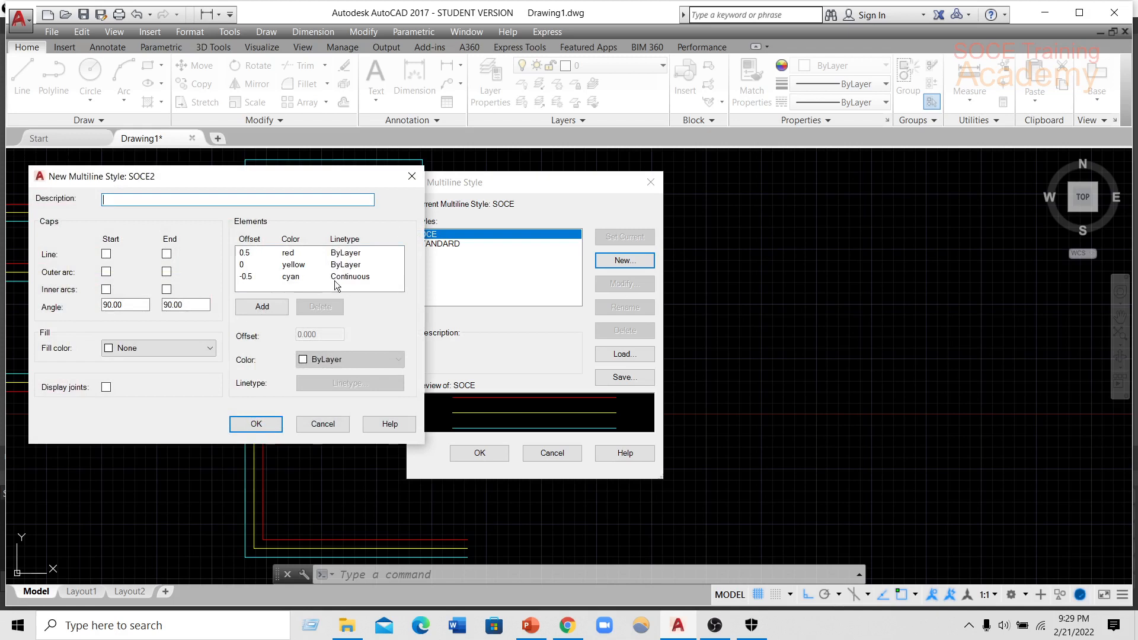
Set the SOCE2 fill colour to Magenta, accept the style, make it current and close the style manager.
{"action": "left_click", "coordinate": [143, 349]}
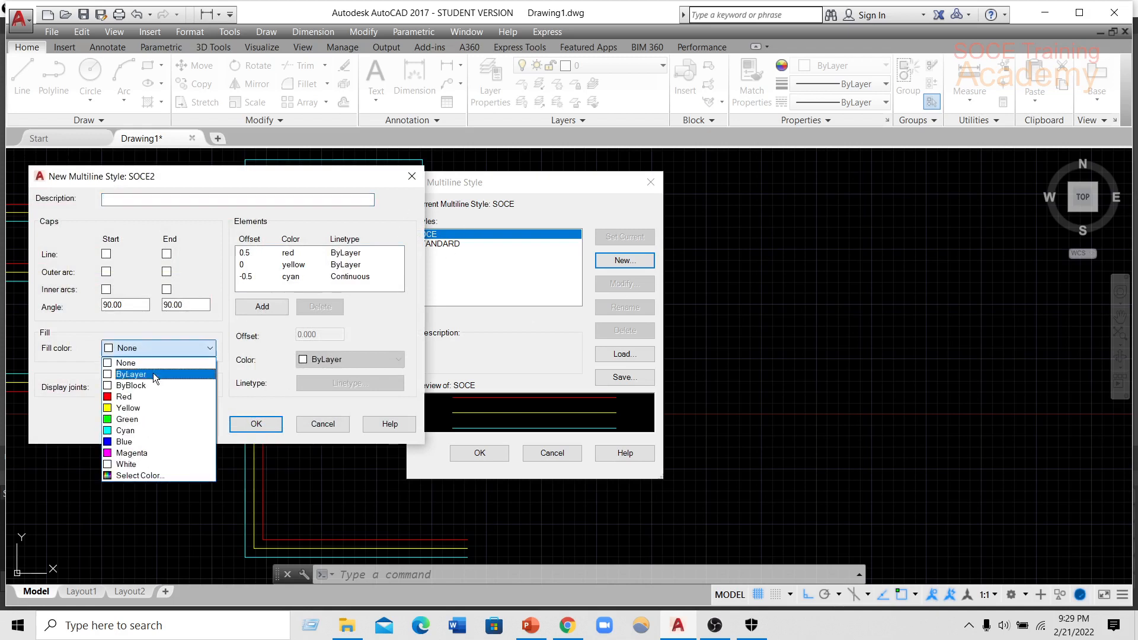
{"action": "left_click", "coordinate": [140, 453]}
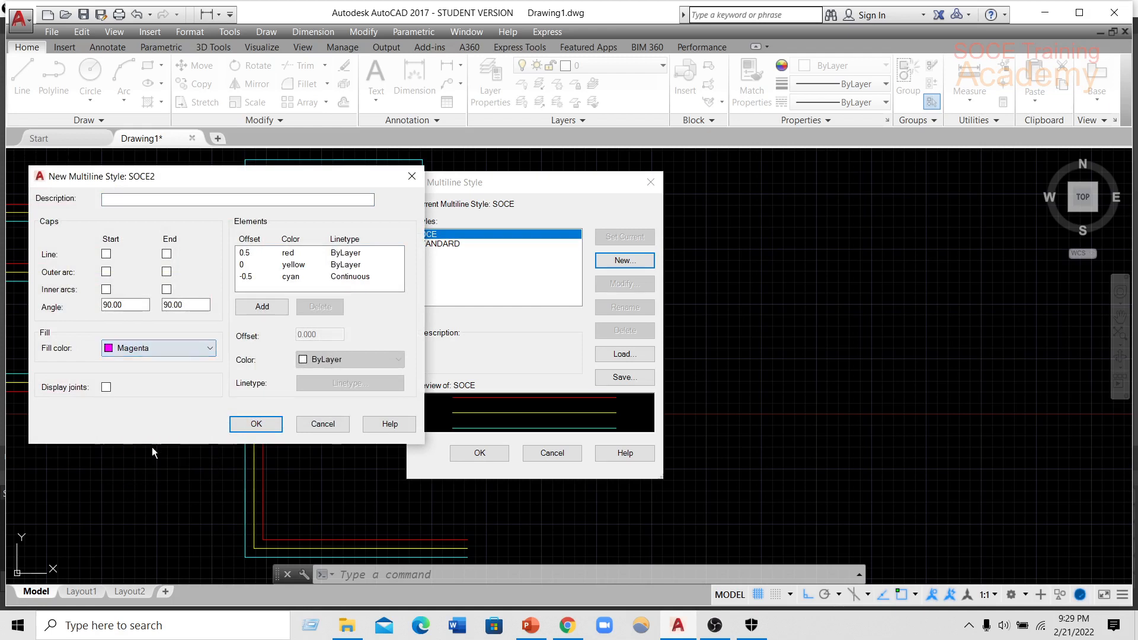
{"action": "left_click", "coordinate": [249, 422]}
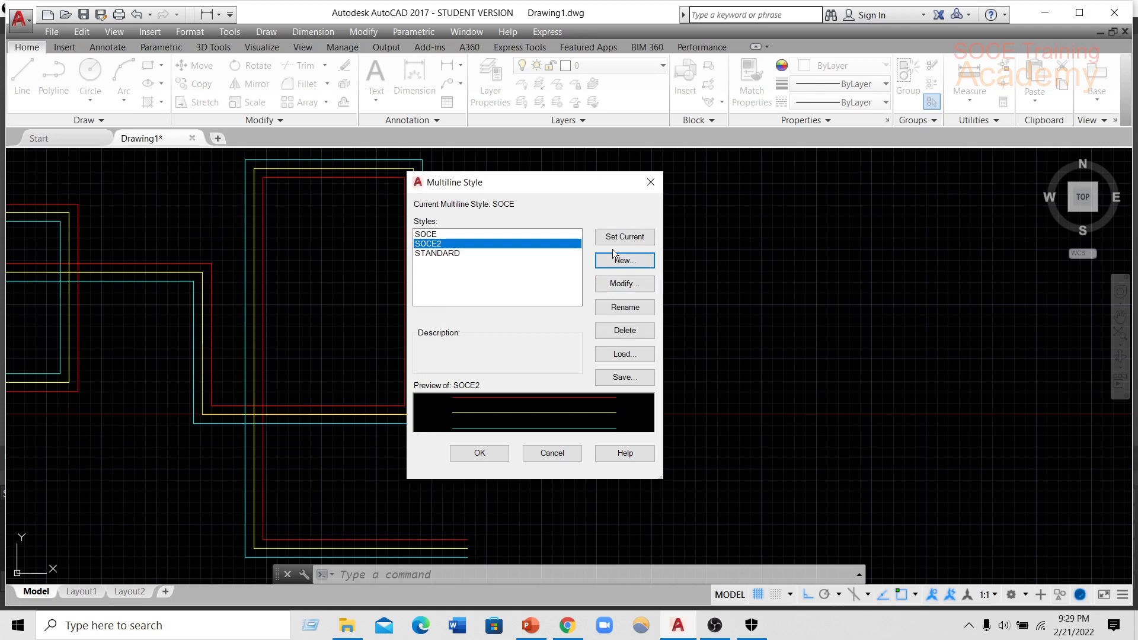
{"action": "left_click", "coordinate": [614, 239]}
{"action": "left_click", "coordinate": [489, 452]}
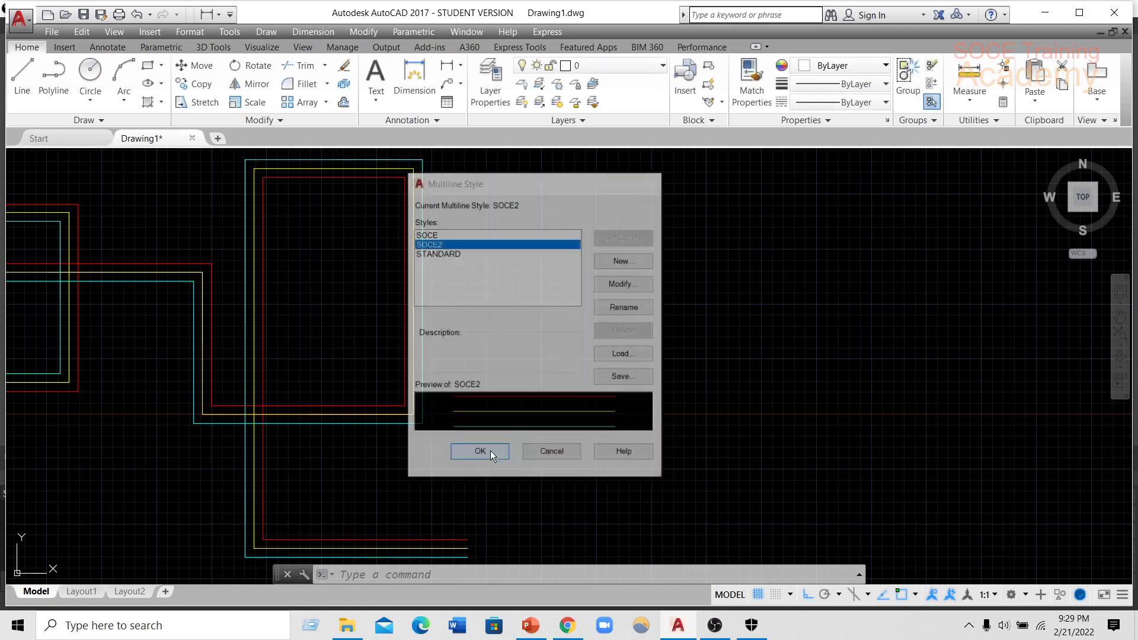
Draw an orthogonal multiline in the SOCE2 style east of the SOCE one, forming two adjoining rectangular loops and ending with an upward segment.
{"action": "scroll", "coordinate": [515, 371], "scroll_direction": "down", "scroll_amount": 6}
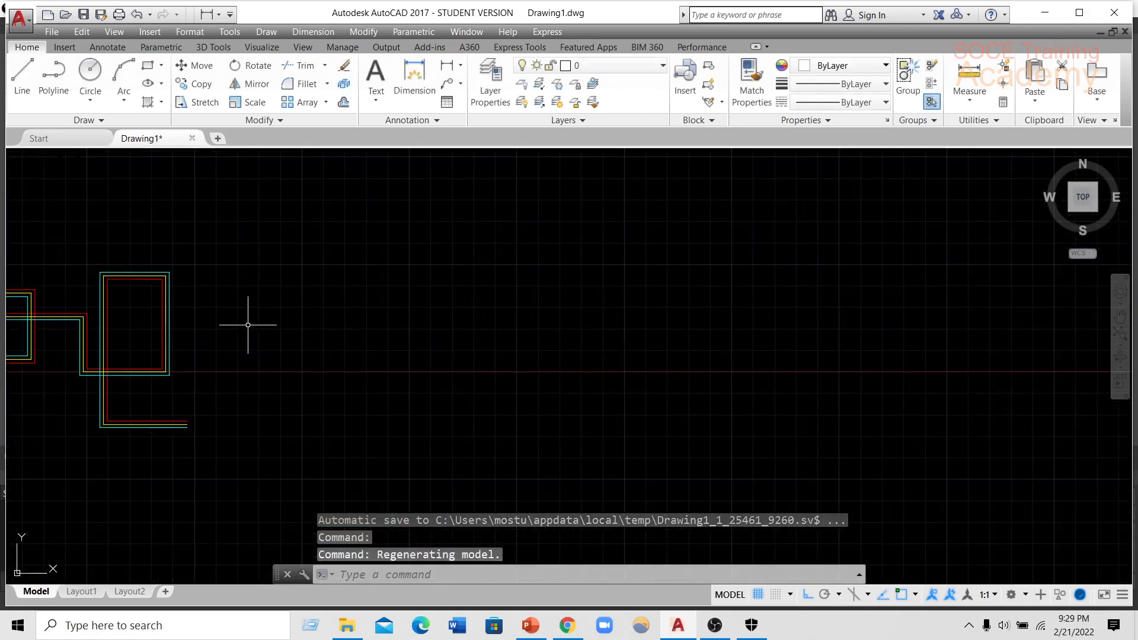
{"action": "left_click", "coordinate": [255, 301]}
{"action": "left_click", "coordinate": [382, 302]}
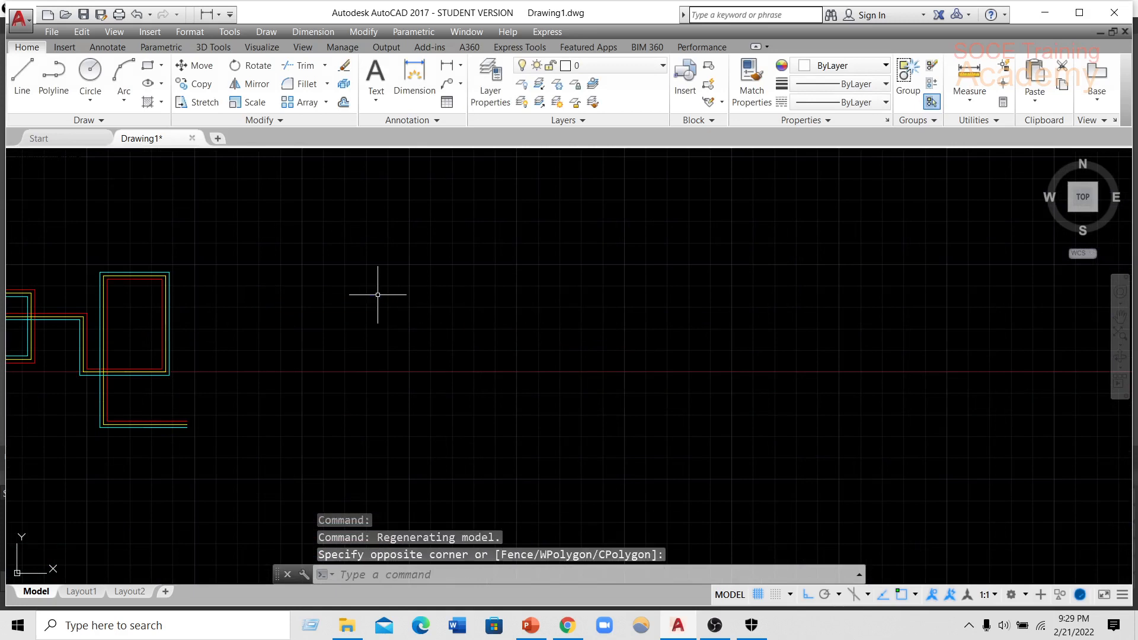
{"action": "type", "text": "ml"}
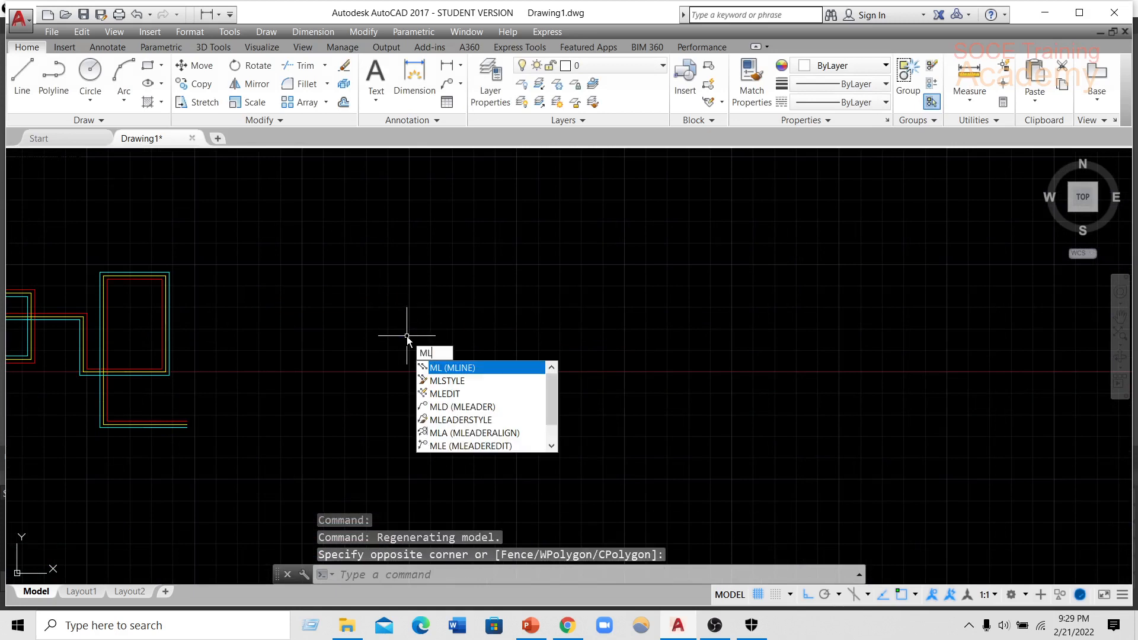
{"action": "key", "text": "Return"}
{"action": "left_click", "coordinate": [336, 257]}
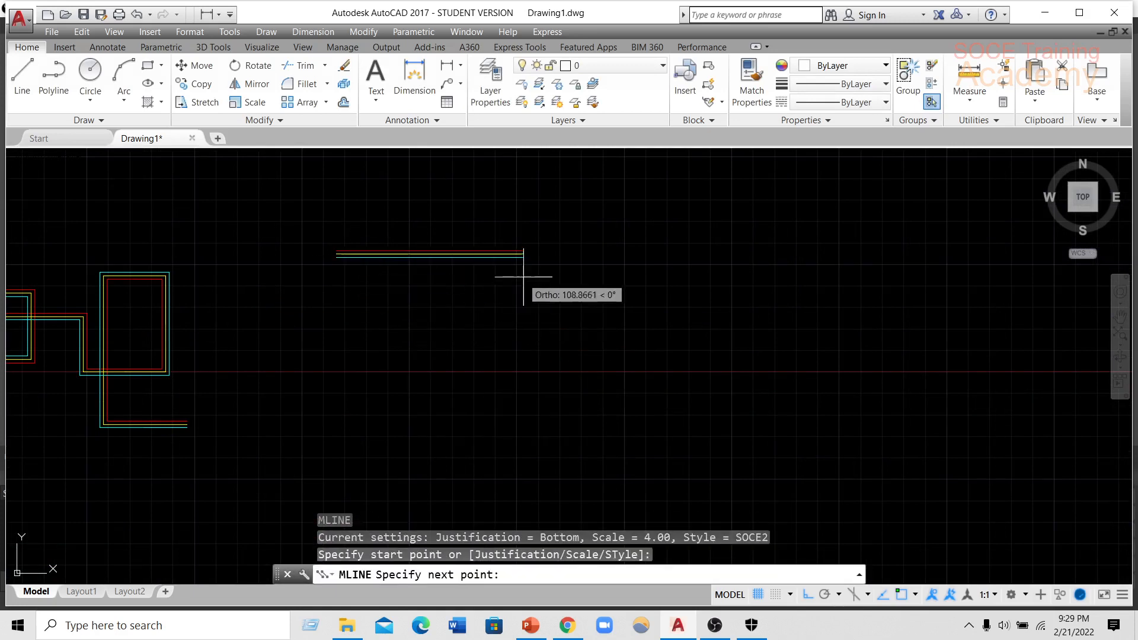
{"action": "left_click", "coordinate": [528, 257]}
{"action": "left_click", "coordinate": [511, 401]}
{"action": "left_click", "coordinate": [368, 402]}
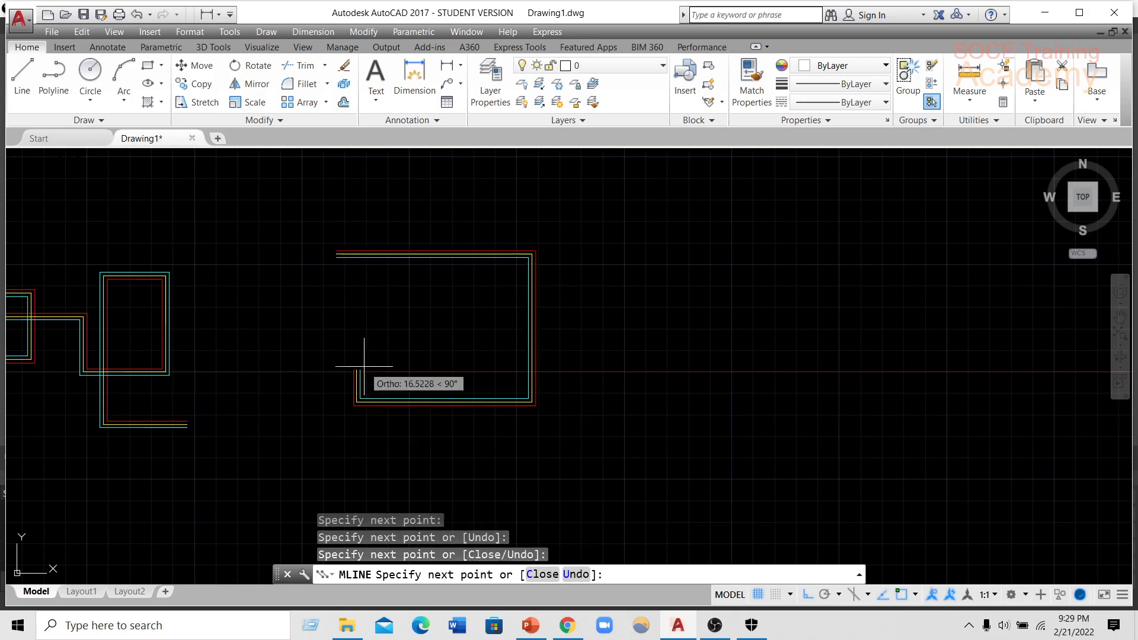
{"action": "left_click", "coordinate": [379, 306]}
{"action": "left_click", "coordinate": [688, 303]}
{"action": "left_click", "coordinate": [687, 421]}
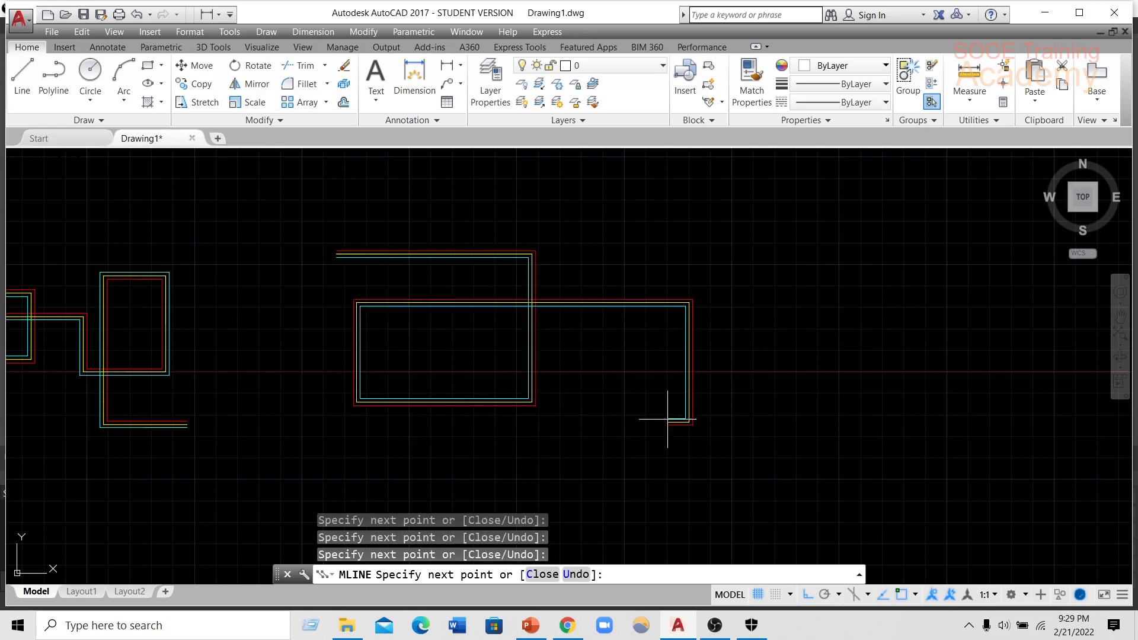
{"action": "left_click", "coordinate": [589, 422]}
{"action": "left_click", "coordinate": [602, 213]}
{"action": "key", "text": "Return"}
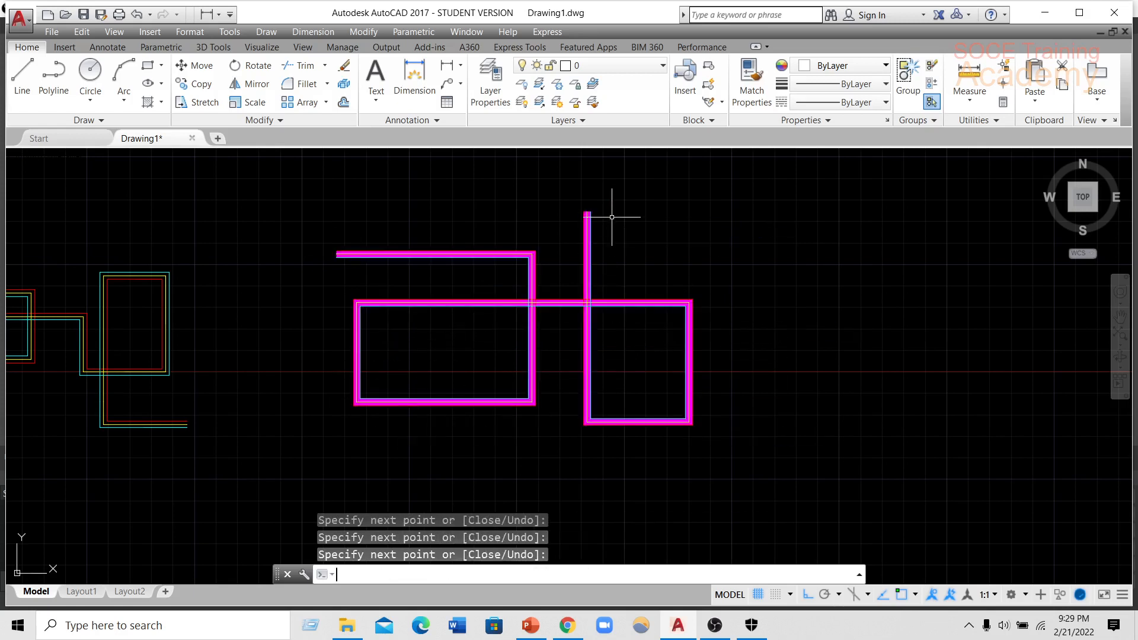
Examine the fill, coloured elements and crossings of the SOCE2 multiline up close.
{"action": "scroll", "coordinate": [508, 320], "scroll_direction": "up", "scroll_amount": 3}
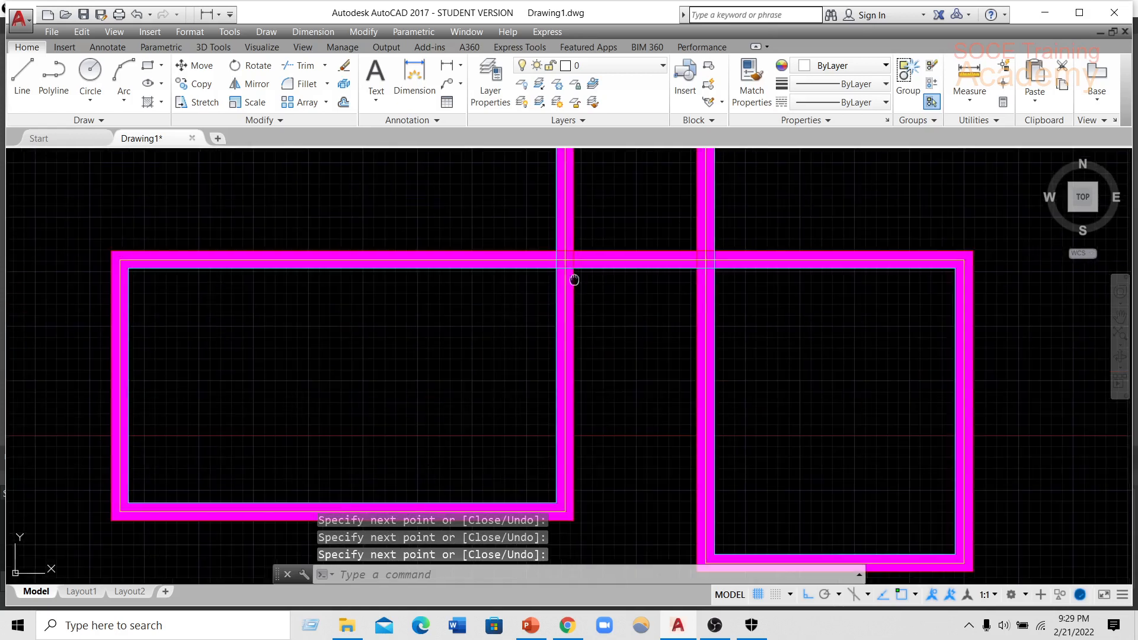
{"action": "scroll", "coordinate": [460, 314], "scroll_direction": "up", "scroll_amount": 2}
{"action": "scroll", "coordinate": [436, 350], "scroll_direction": "down", "scroll_amount": 4}
{"action": "scroll", "coordinate": [436, 292], "scroll_direction": "up", "scroll_amount": 4}
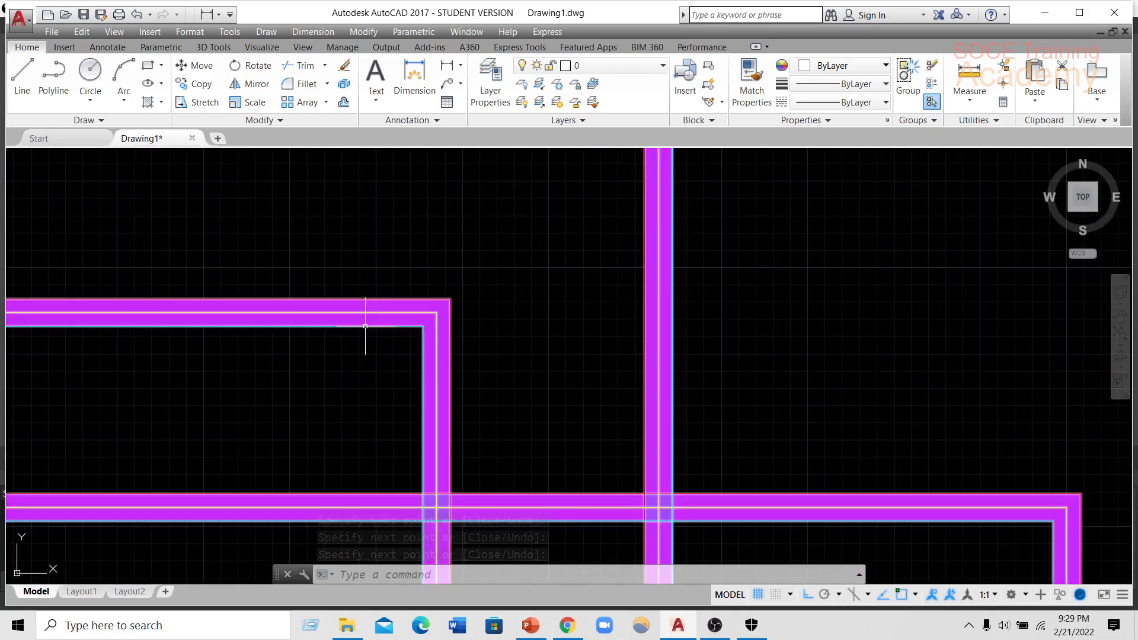
{"action": "scroll", "coordinate": [395, 322], "scroll_direction": "down", "scroll_amount": 3}
{"action": "scroll", "coordinate": [414, 297], "scroll_direction": "down", "scroll_amount": 4}
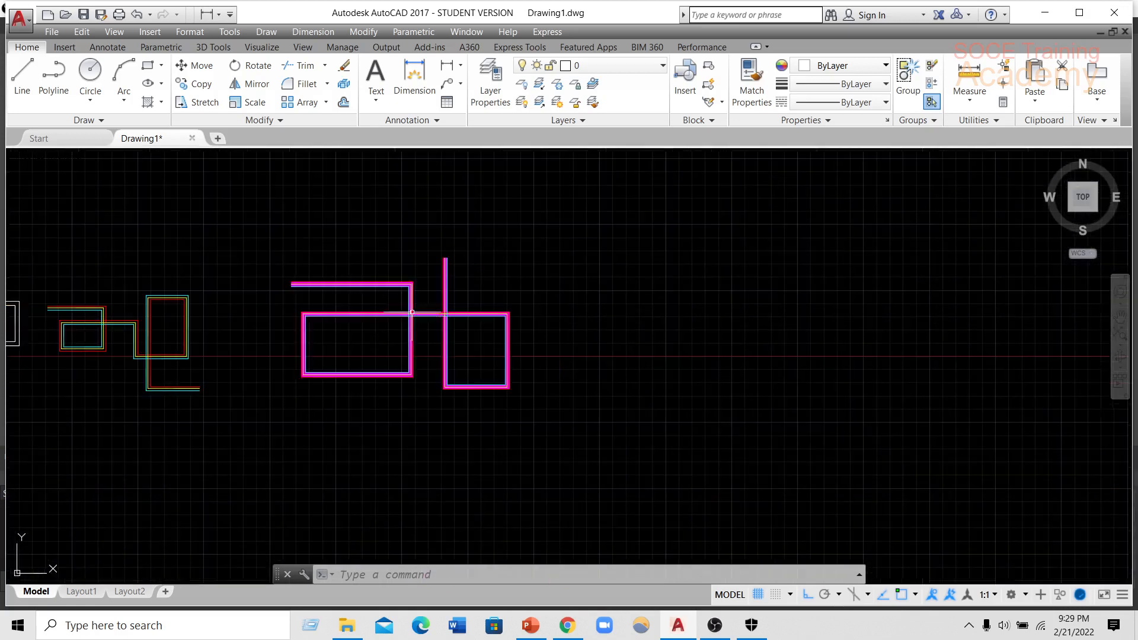
{"action": "middle_click_drag", "start_coordinate": [526, 313], "coordinate": [458, 291]}
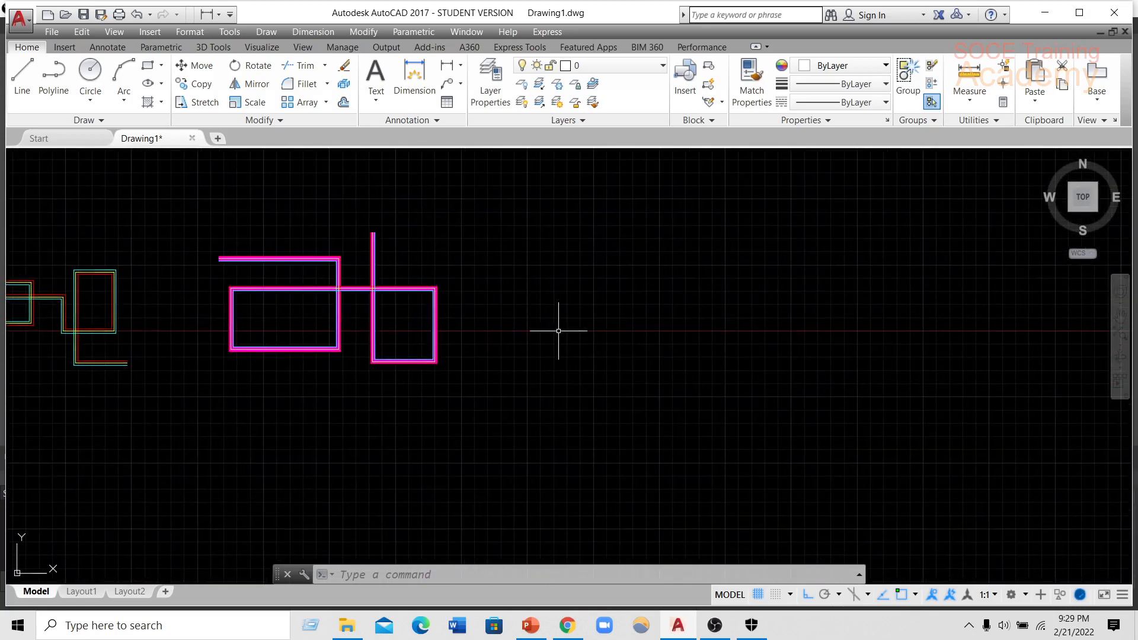
{"action": "type", "text": "ML"}
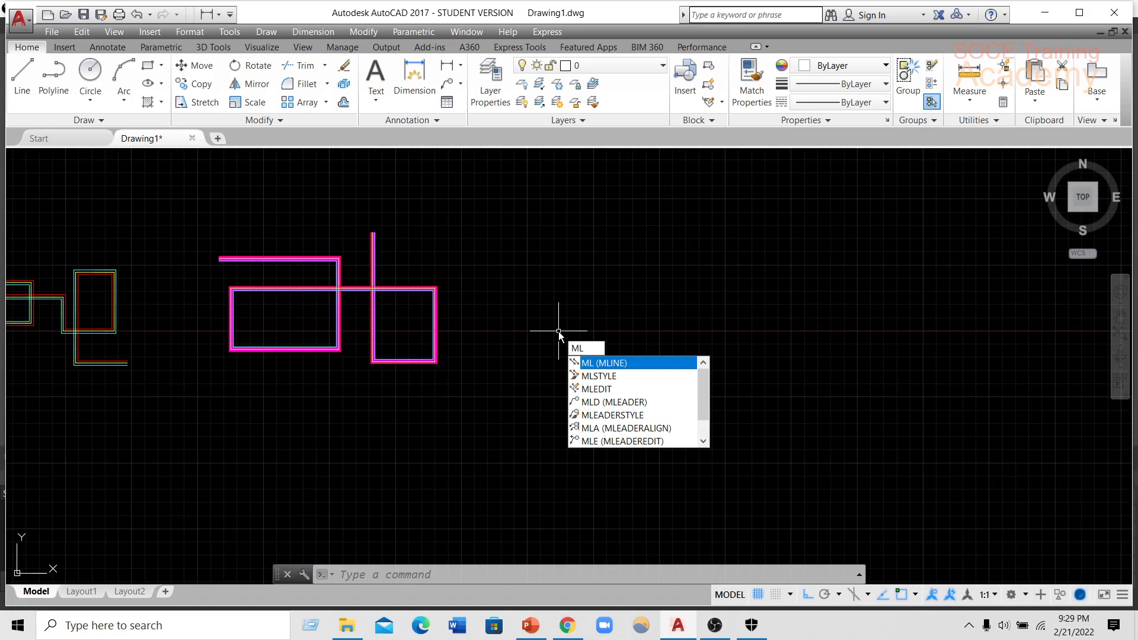
{"action": "key", "text": "BackSpace"}
{"action": "key", "text": "BackSpace"}
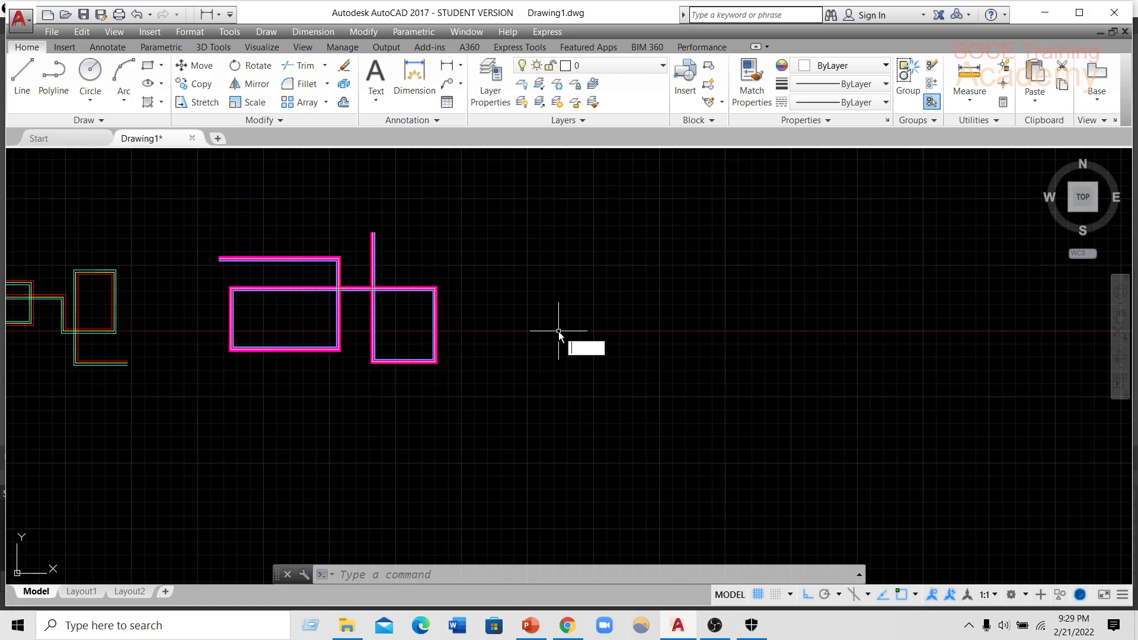
Create a new multiline style named soce3 based on SOCE and continue to its settings.
{"action": "type", "text": "M"}
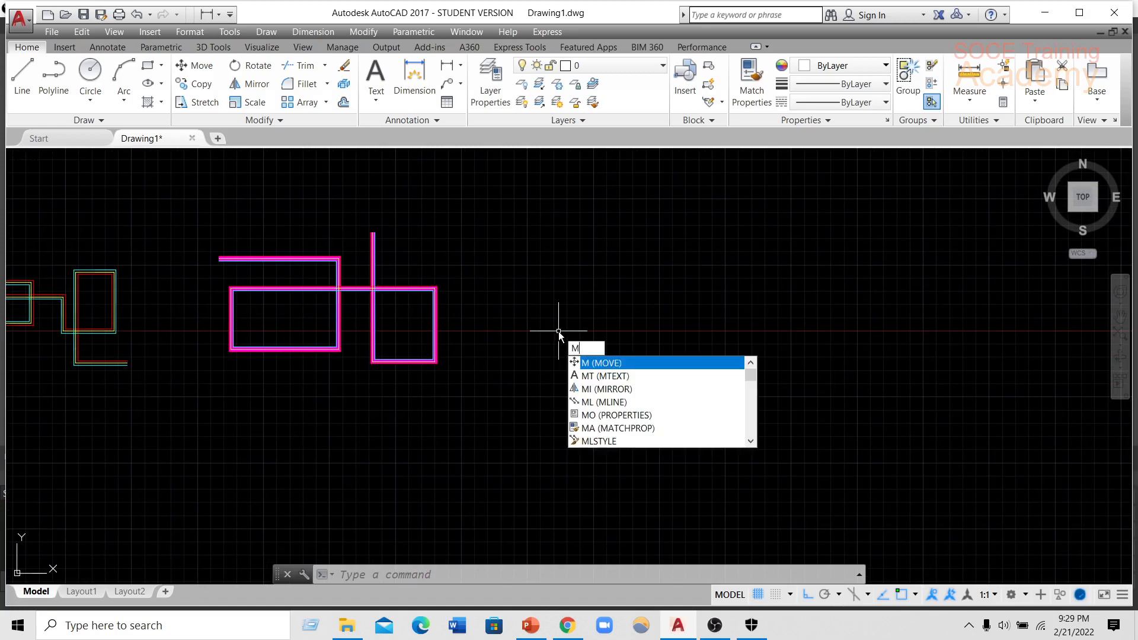
{"action": "type", "text": "Lstyle"}
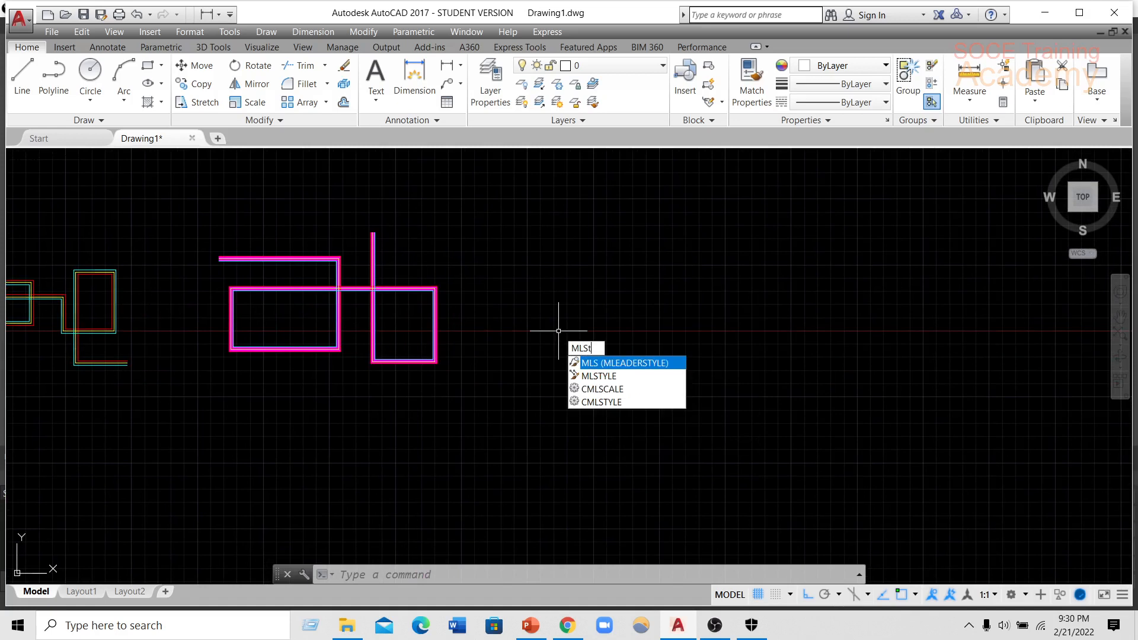
{"action": "key", "text": "Return"}
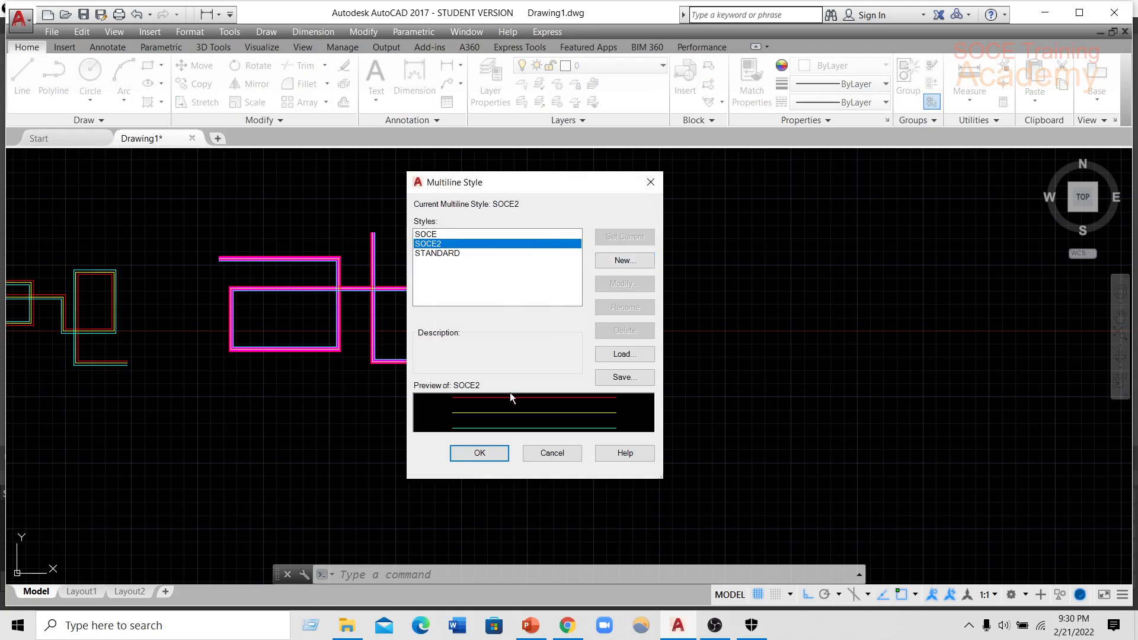
{"action": "left_click", "coordinate": [616, 262]}
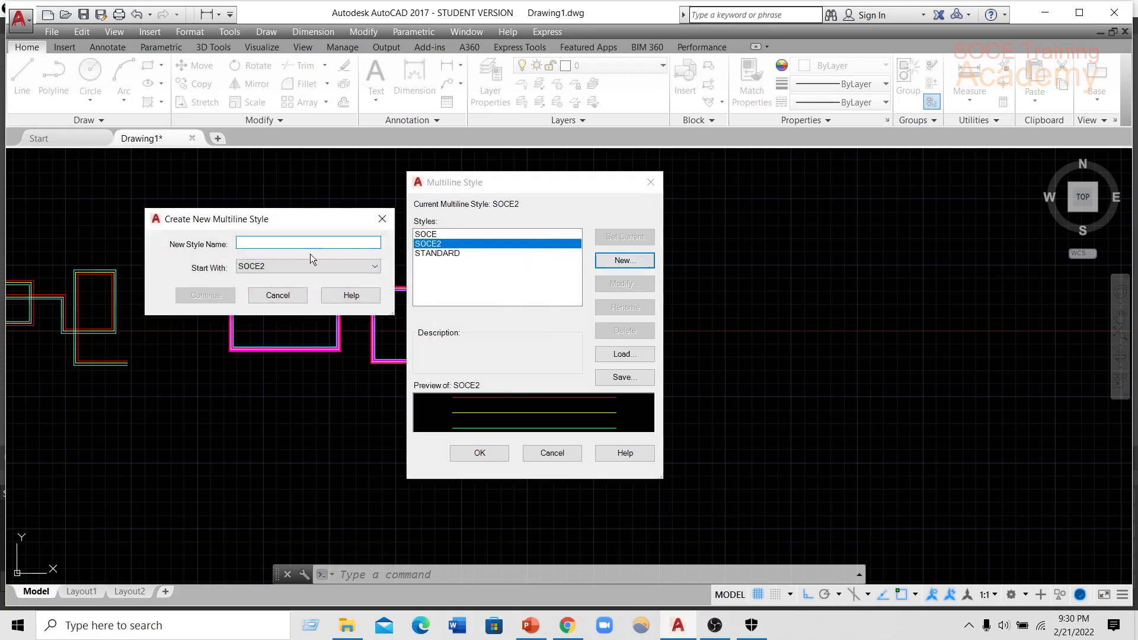
{"action": "left_click", "coordinate": [274, 262]}
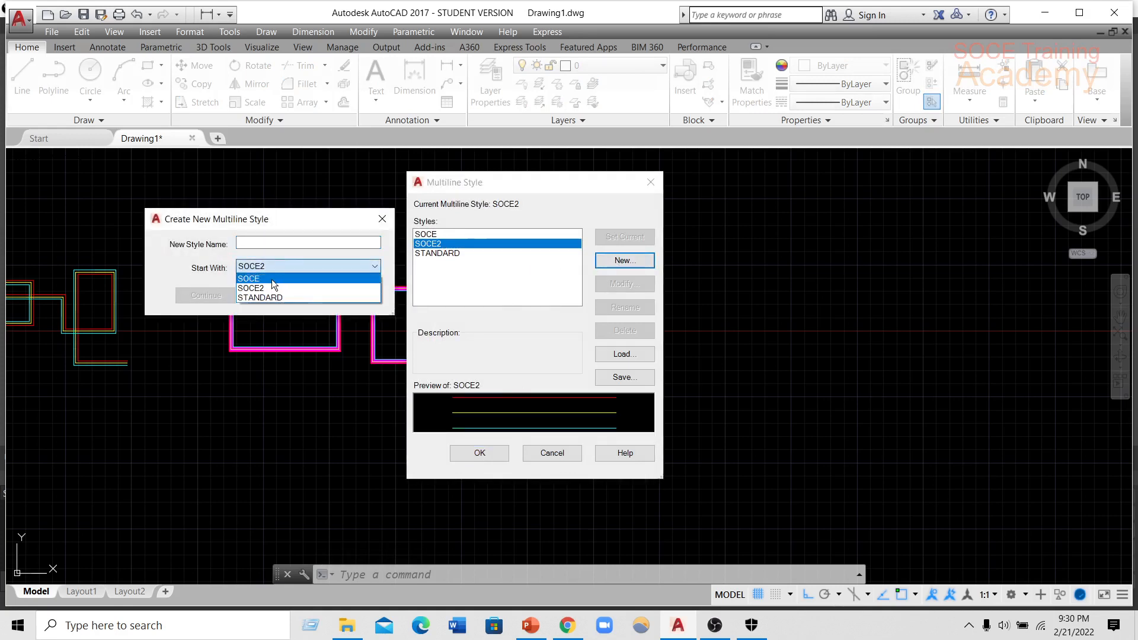
{"action": "left_click", "coordinate": [271, 279]}
{"action": "left_click", "coordinate": [270, 244]}
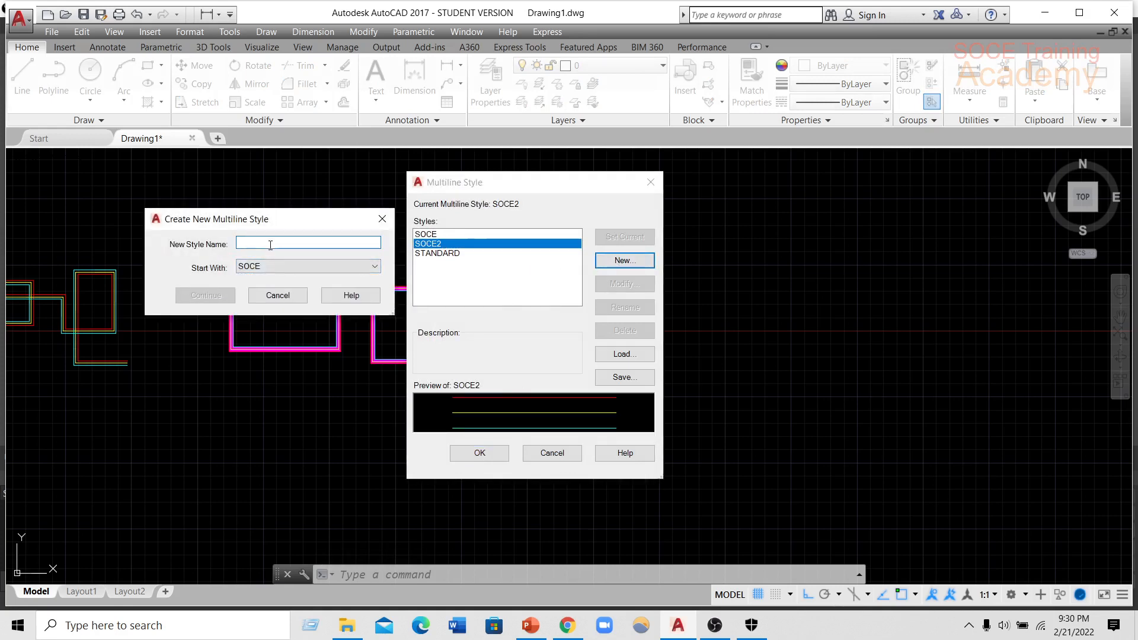
{"action": "type", "text": "soce3"}
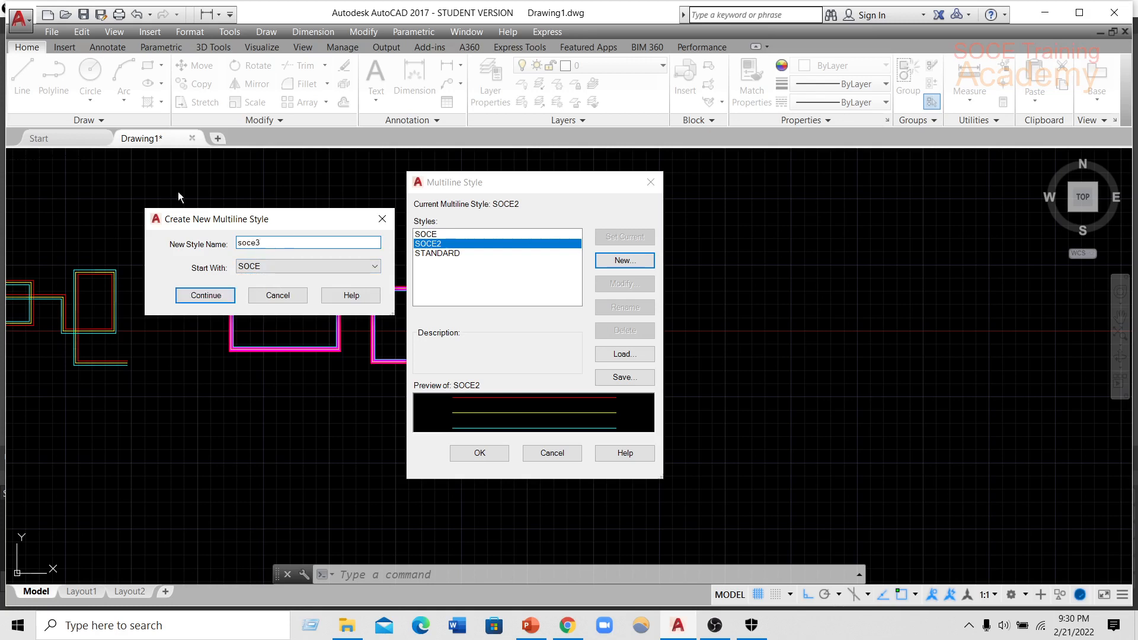
{"action": "left_click", "coordinate": [188, 295]}
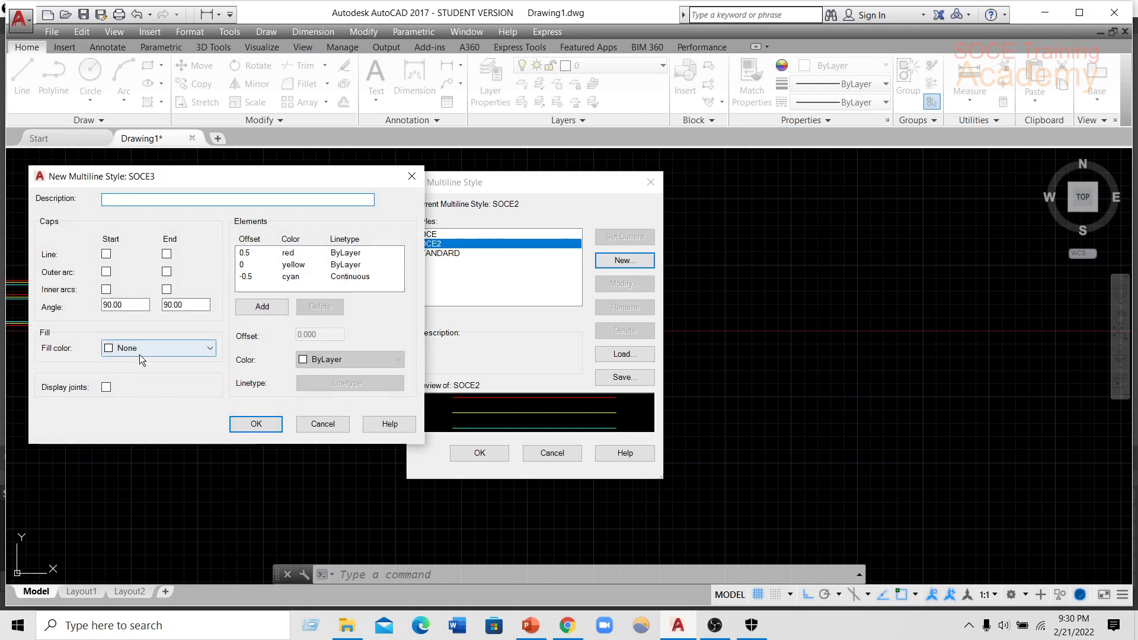
Keep the SOCE3 fill colour at None, turn on display joints, accept the style and close the style manager.
{"action": "left_click", "coordinate": [140, 354]}
{"action": "left_click", "coordinate": [122, 364]}
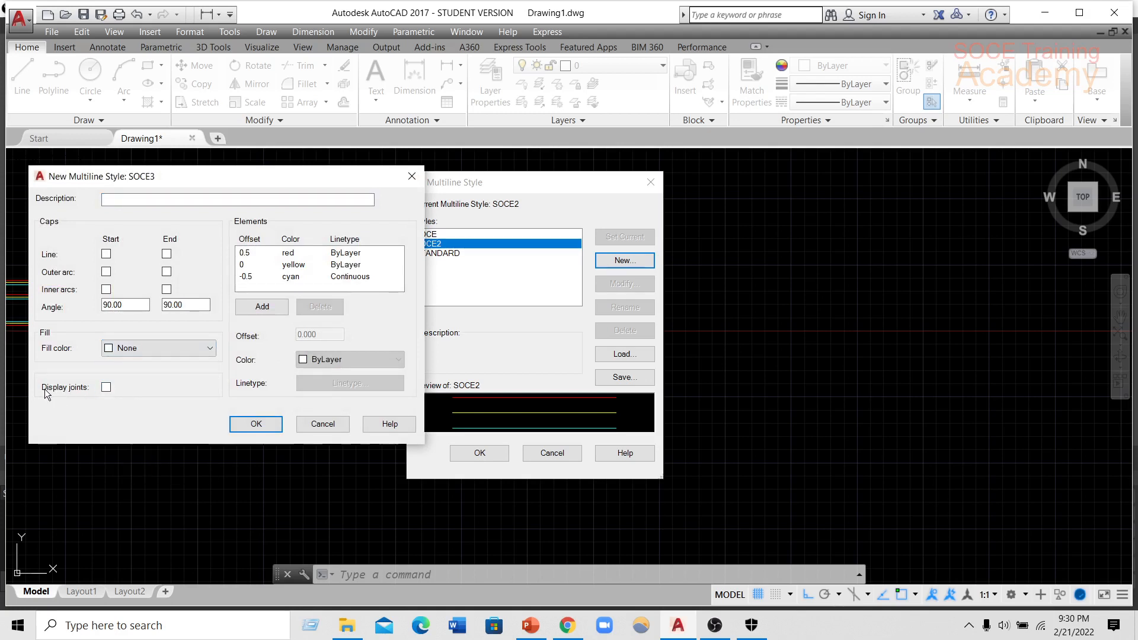
{"action": "left_click", "coordinate": [106, 387]}
{"action": "left_click", "coordinate": [254, 423]}
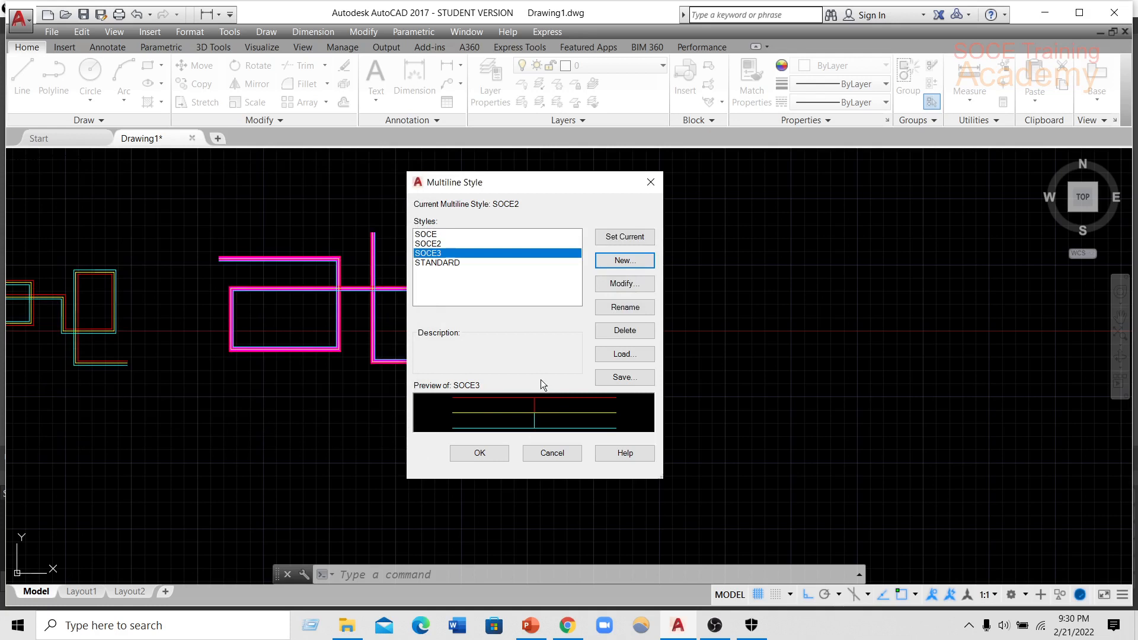
{"action": "left_click", "coordinate": [500, 453]}
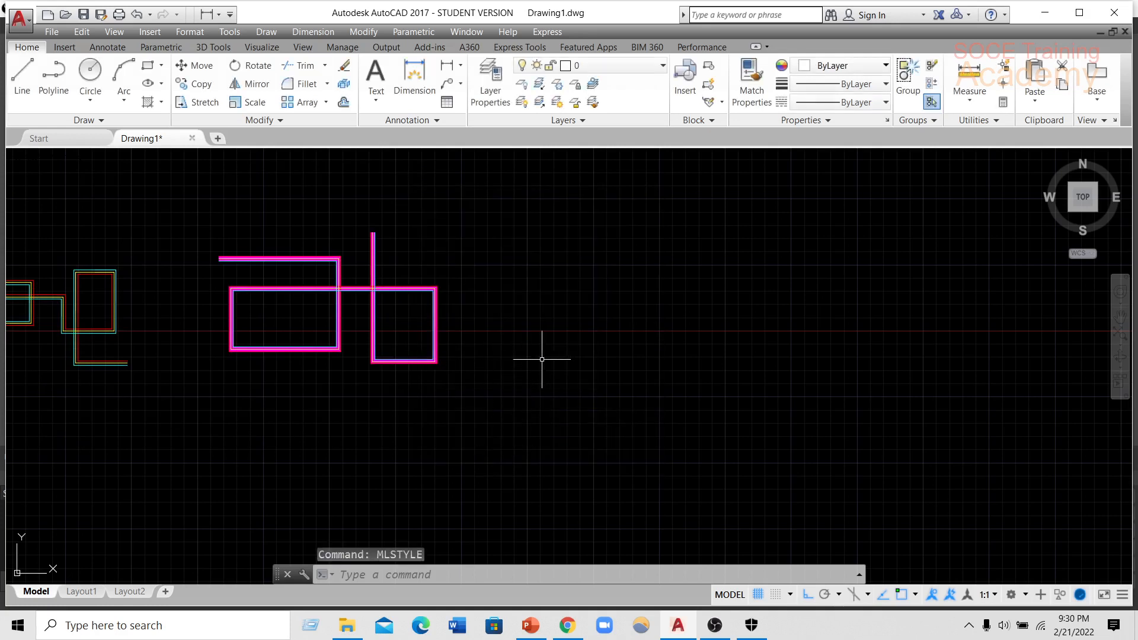
Create a new multiline style named FEFFSF based on SOCE2 and continue to its settings.
{"action": "type", "text": "lstyle"}
{"action": "key", "text": "Return"}
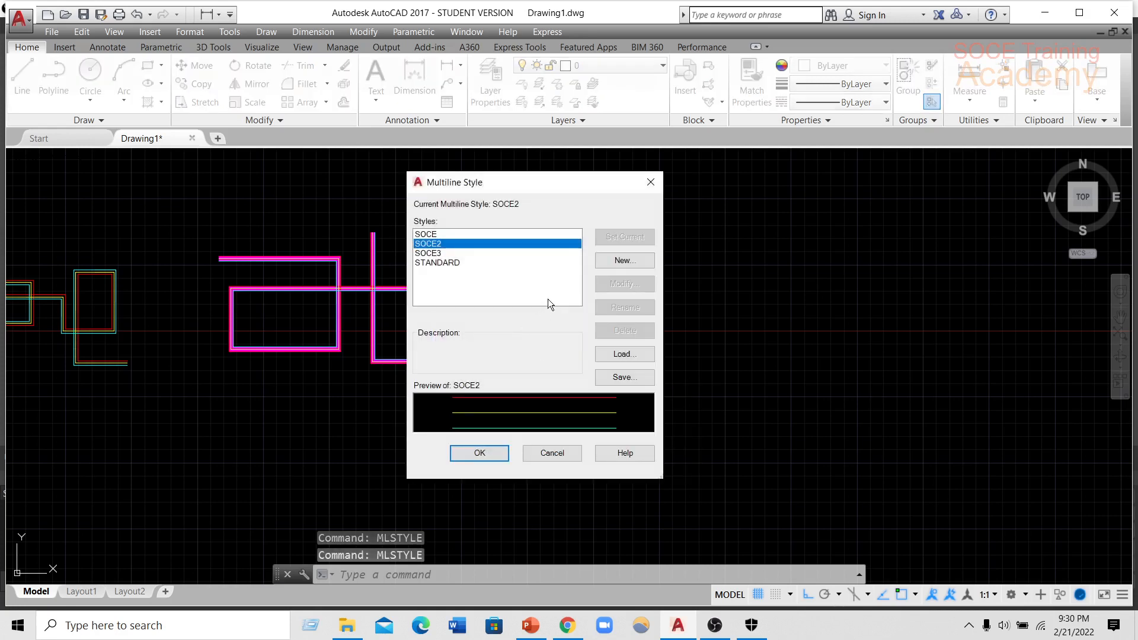
{"action": "left_click", "coordinate": [622, 262]}
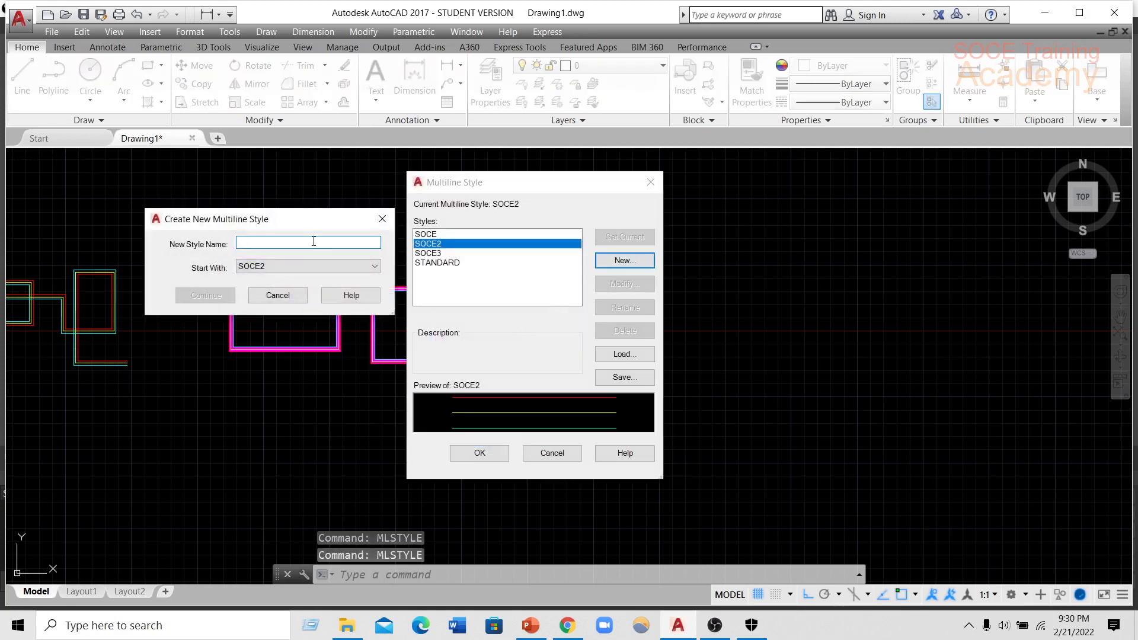
{"action": "type", "text": "FEFFSF"}
{"action": "left_click", "coordinate": [206, 295]}
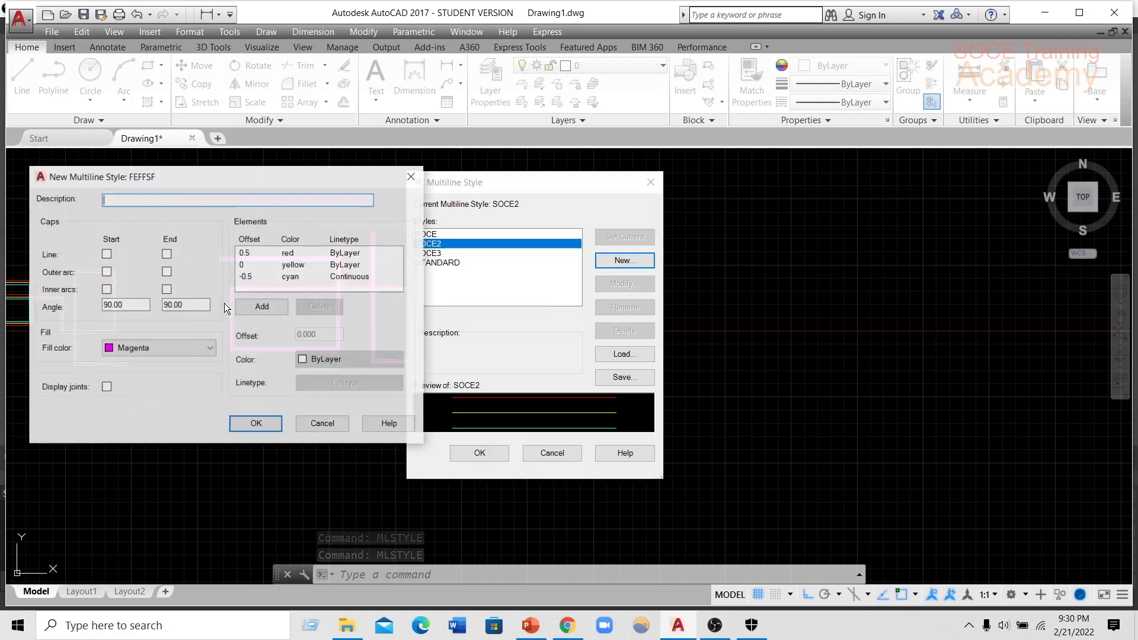
Set the FEFFSF fill colour to None with display joints on, accept it, make it current and close the style manager.
{"action": "left_click", "coordinate": [116, 350]}
{"action": "left_click", "coordinate": [124, 363]}
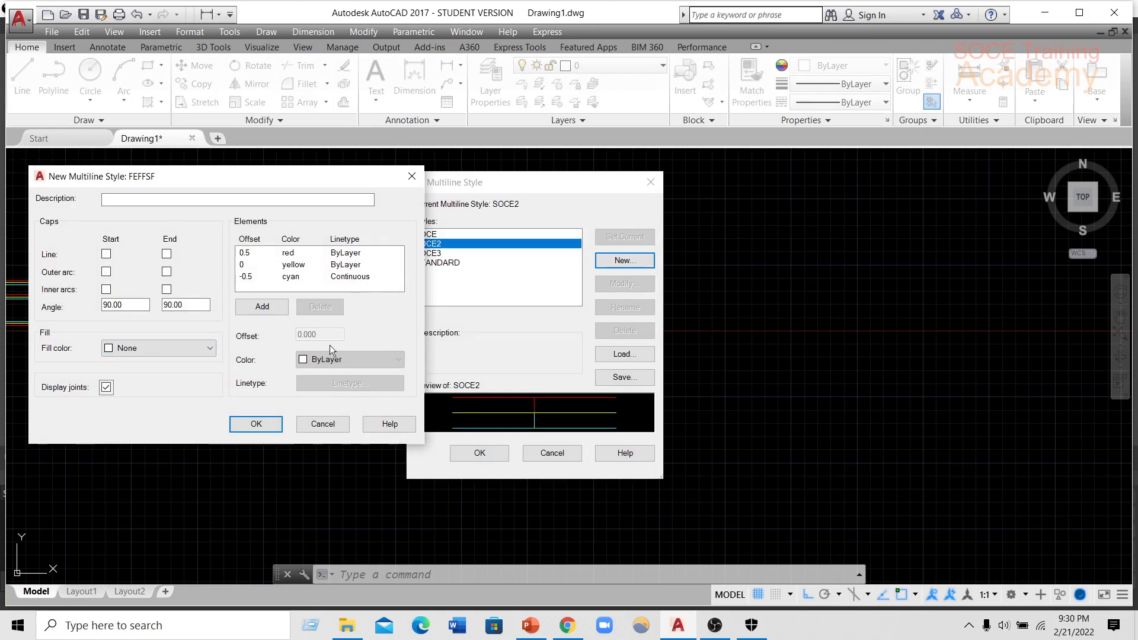
{"action": "left_click", "coordinate": [256, 424]}
{"action": "left_click", "coordinate": [615, 239]}
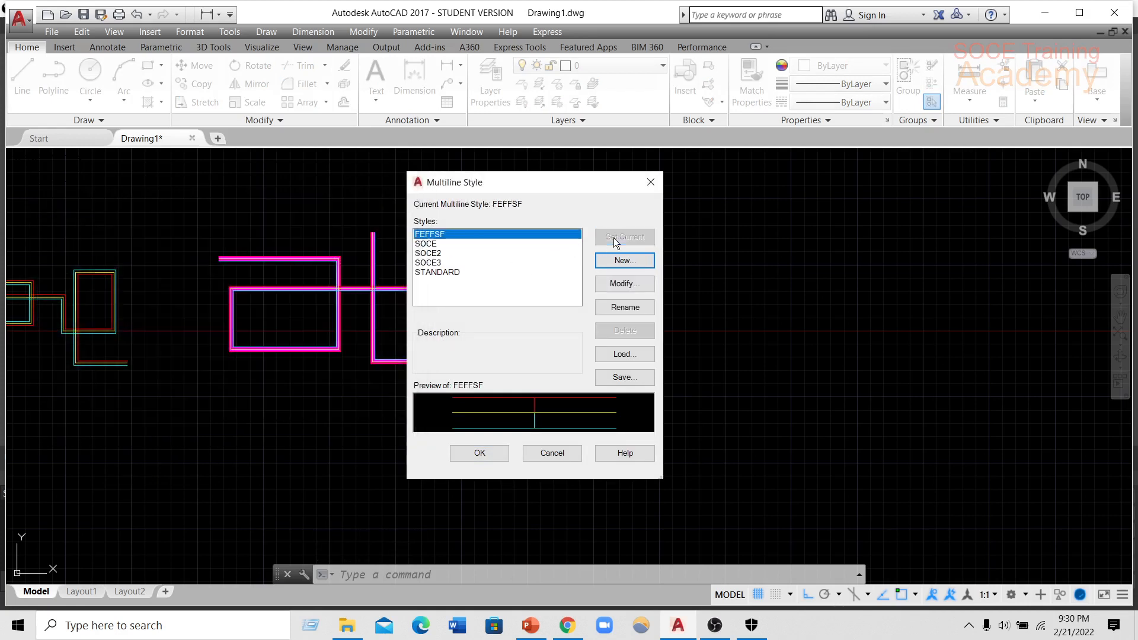
{"action": "left_click", "coordinate": [496, 456]}
Start an orthogonal FEFFSF multiline east of the magenta one, looping east, south, west and north, then east across its own second segment.
{"action": "scroll", "coordinate": [472, 351], "scroll_direction": "up", "scroll_amount": 2}
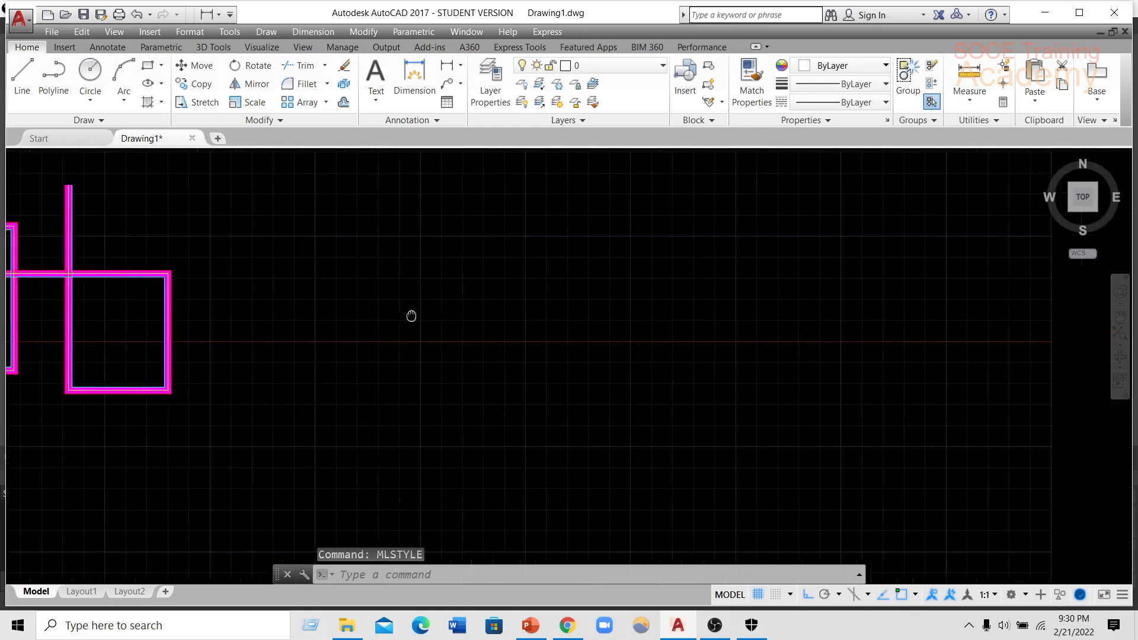
{"action": "type", "text": "ml"}
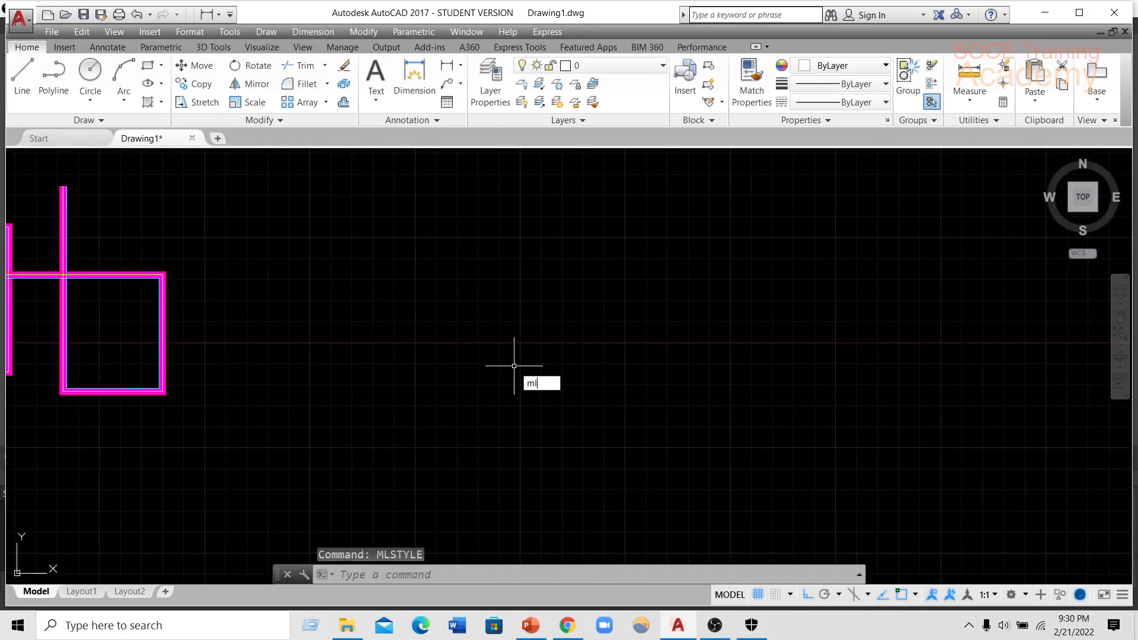
{"action": "key", "text": "Return"}
{"action": "left_click", "coordinate": [242, 234]}
{"action": "left_click", "coordinate": [497, 231]}
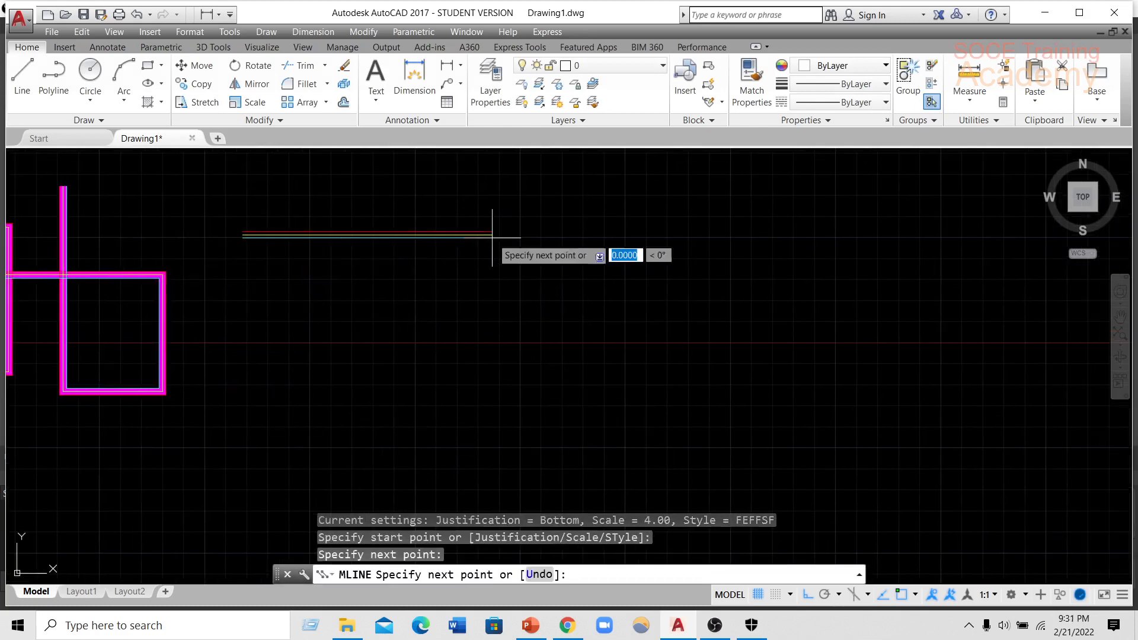
{"action": "left_click", "coordinate": [450, 415]}
{"action": "left_click", "coordinate": [342, 412]}
{"action": "left_click", "coordinate": [374, 285]}
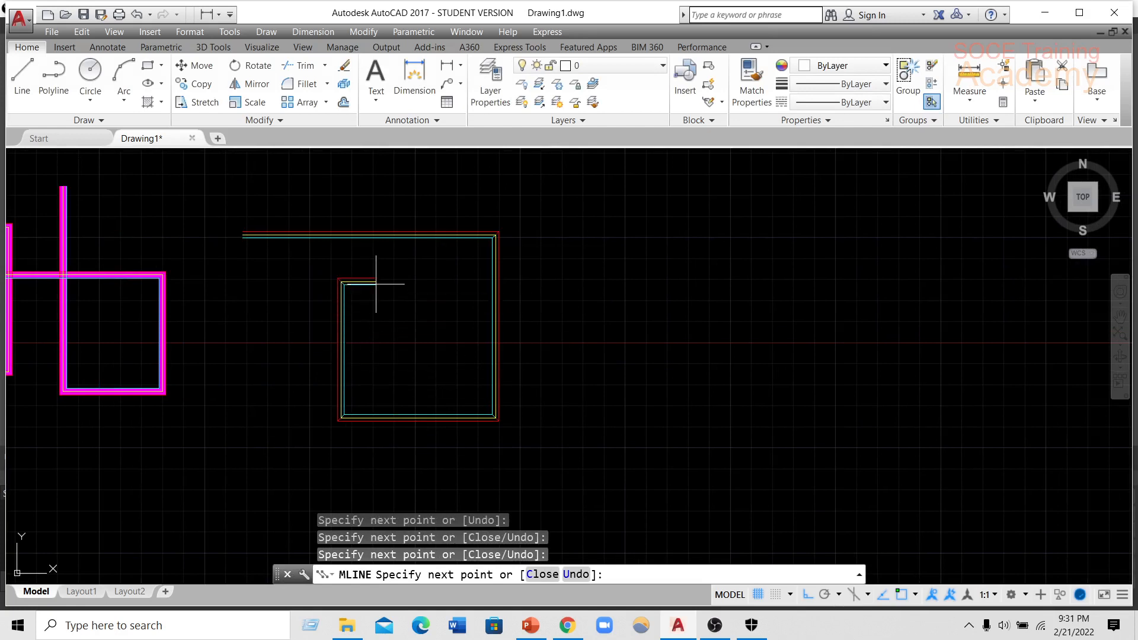
{"action": "left_click", "coordinate": [561, 307]}
Continue the FEFFSF multiline south, west and north inside the first loop, then west past its edge, and finish it.
{"action": "scroll", "coordinate": [530, 272], "scroll_direction": "up", "scroll_amount": 4}
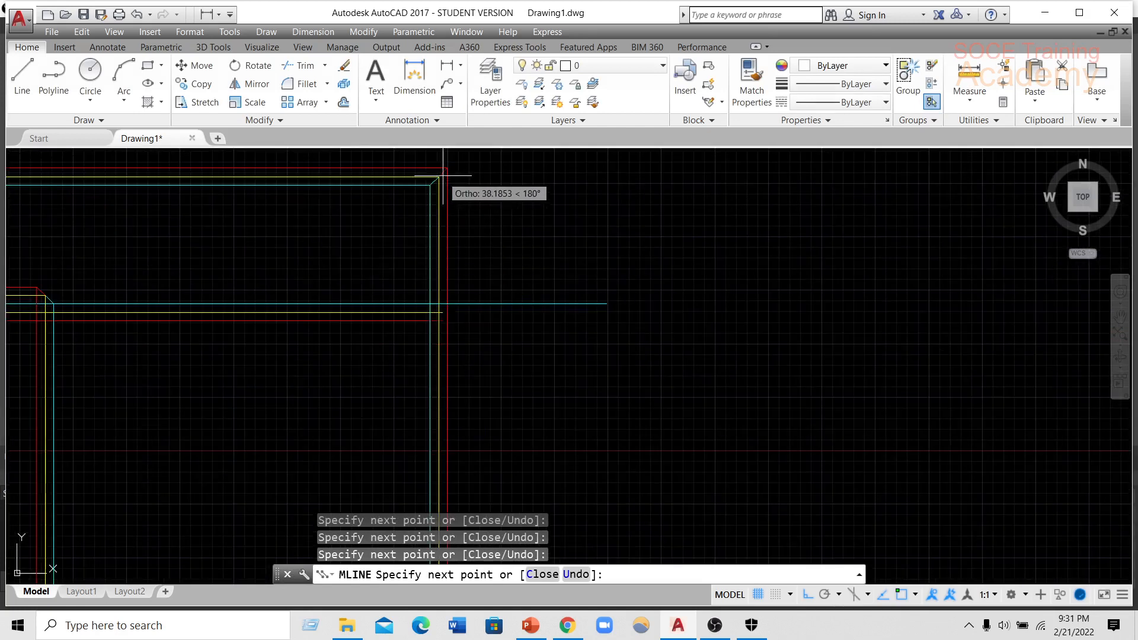
{"action": "left_click", "coordinate": [617, 365]}
{"action": "scroll", "coordinate": [624, 367], "scroll_direction": "down", "scroll_amount": 2}
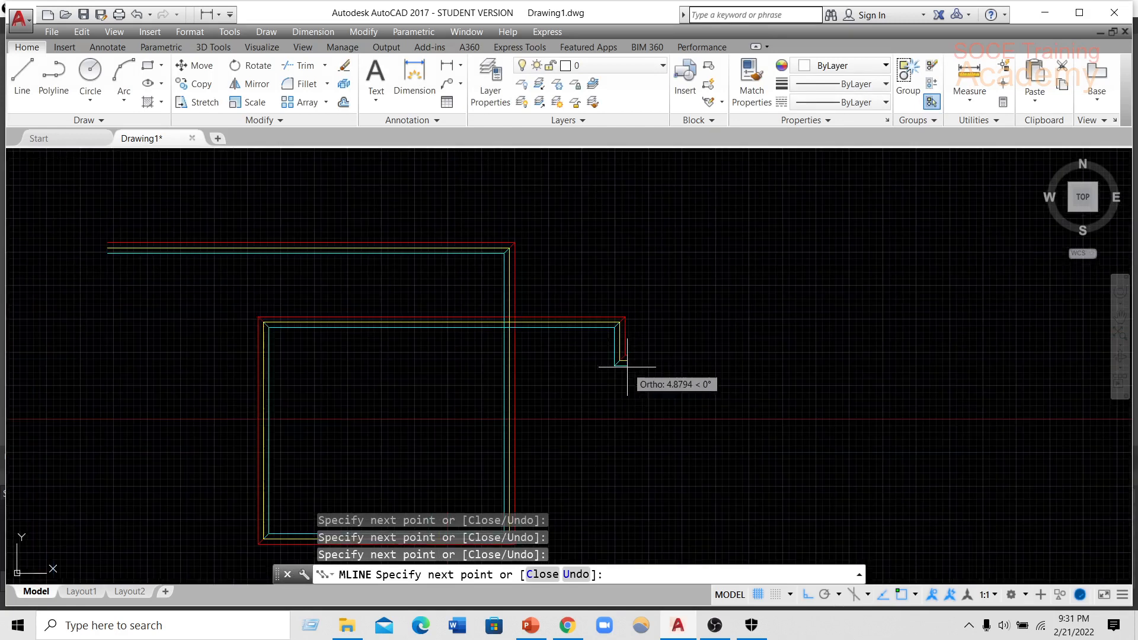
{"action": "left_click", "coordinate": [622, 462]}
{"action": "left_click", "coordinate": [396, 460]}
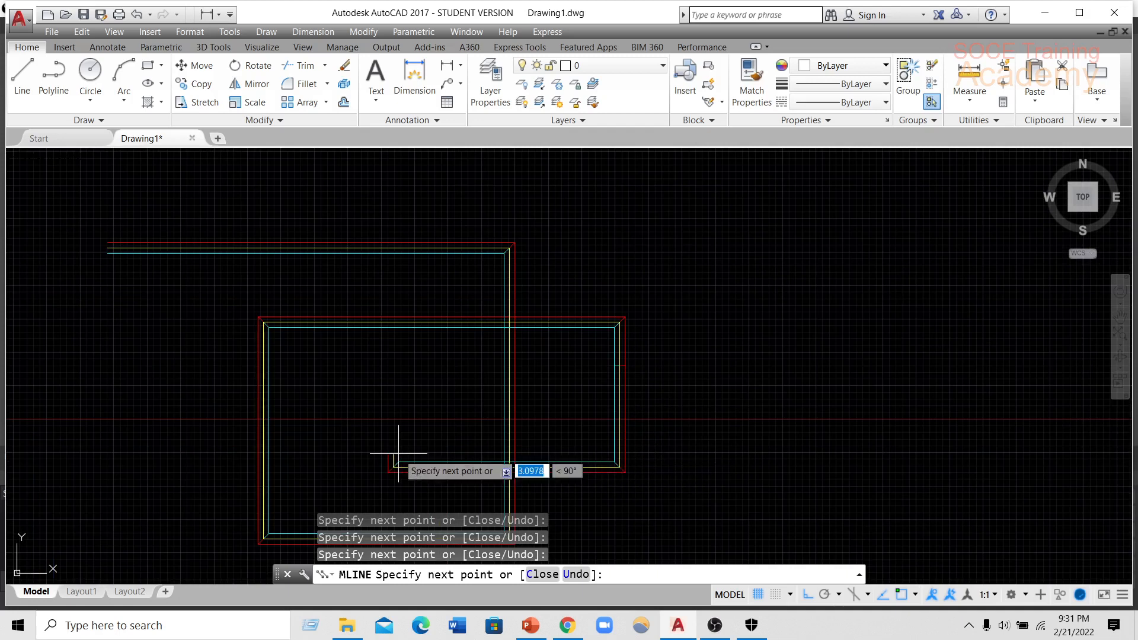
{"action": "left_click", "coordinate": [368, 392]}
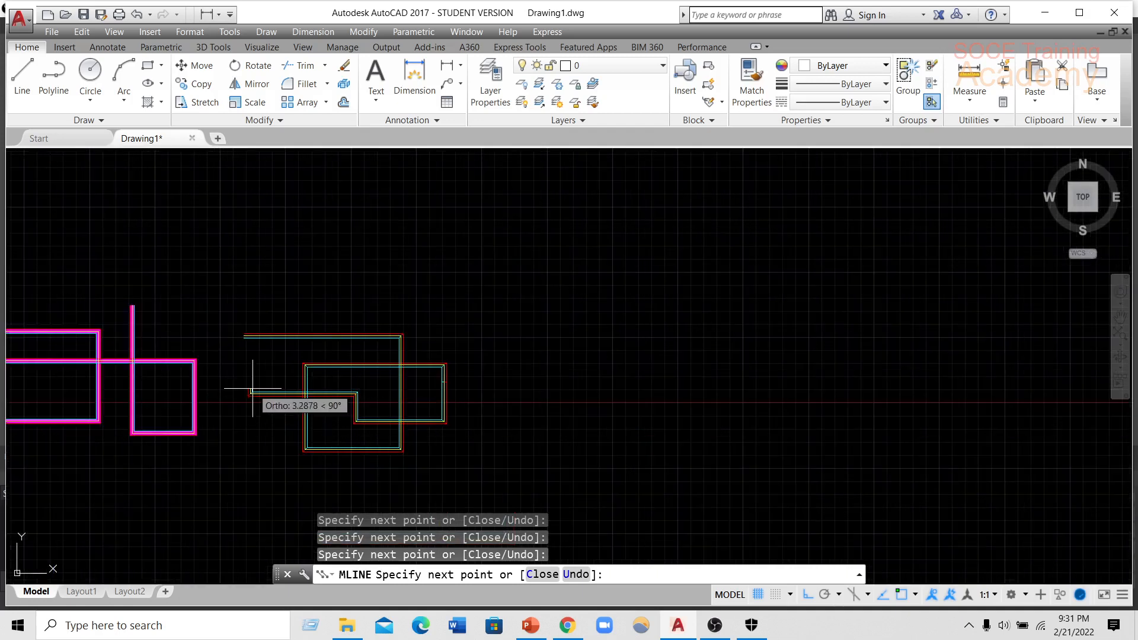
{"action": "key", "text": "Return"}
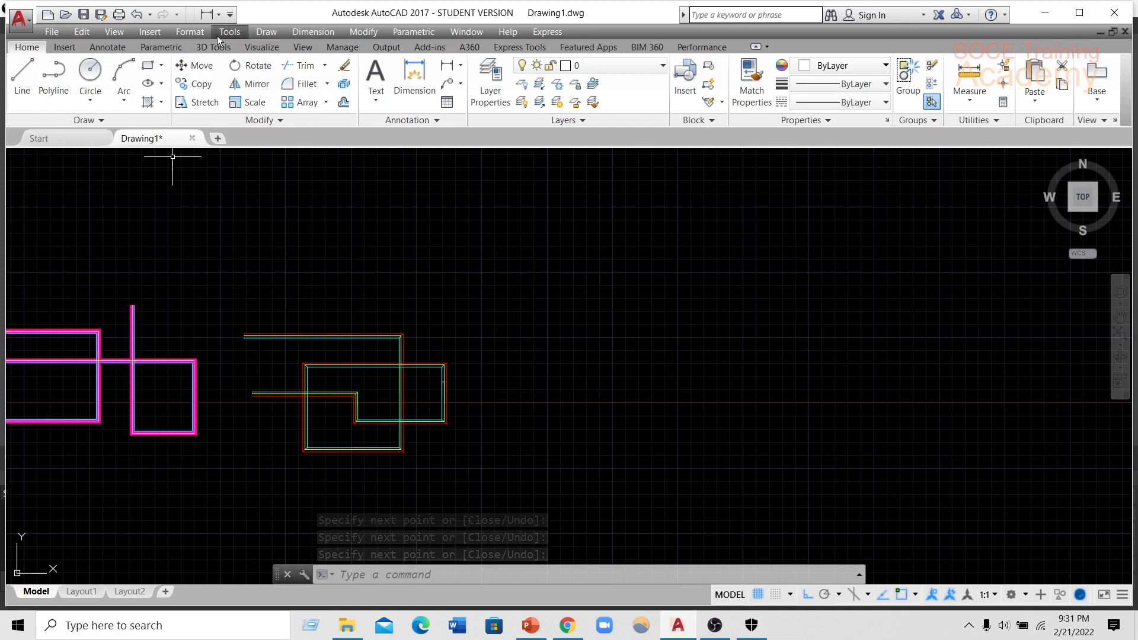
Reopen the multiline style manager to review the defined styles, then close it without changes.
{"action": "left_click", "coordinate": [189, 32]}
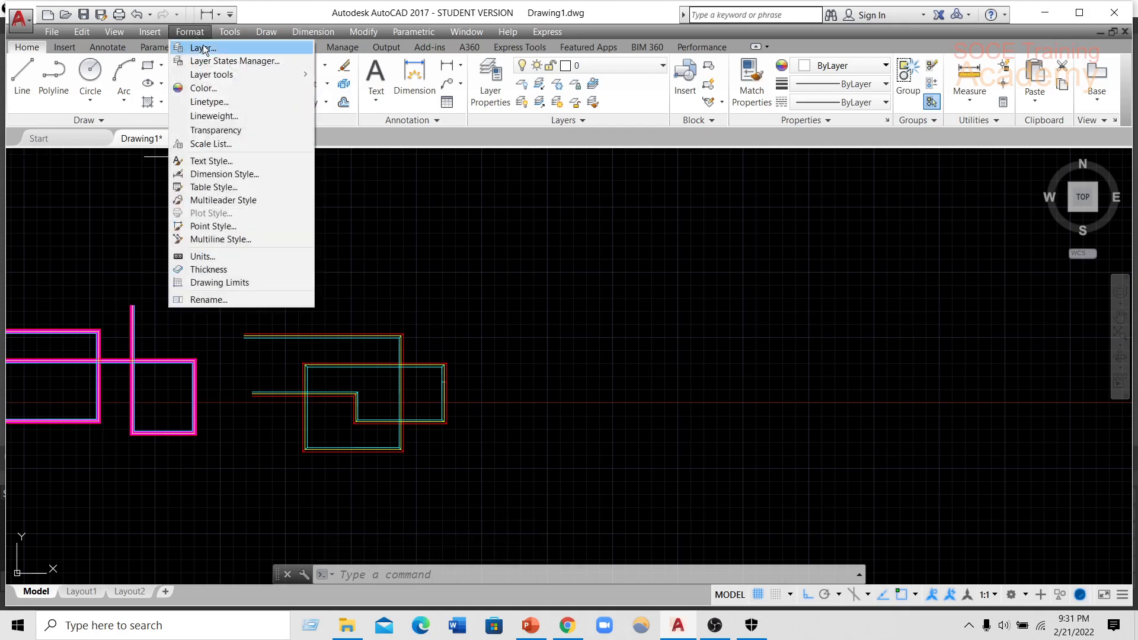
{"action": "left_click", "coordinate": [239, 241]}
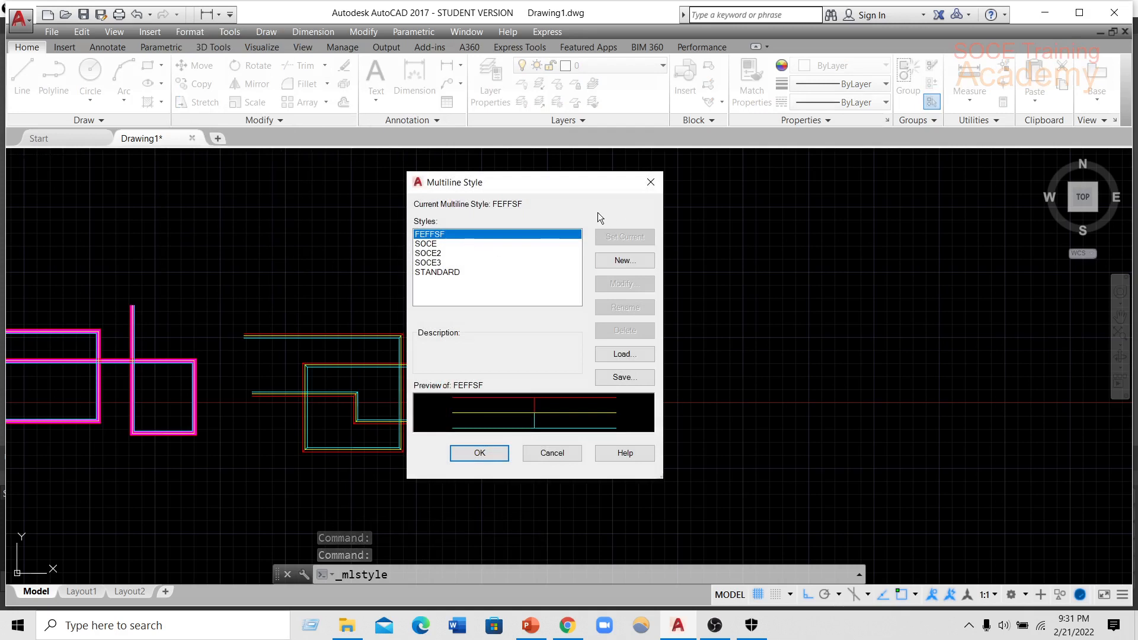
{"action": "left_click", "coordinate": [650, 184]}
Run MLEDIT to review the available multiline edit tools, then close the dialog without choosing one.
{"action": "middle_click_drag", "start_coordinate": [630, 322], "coordinate": [506, 313]}
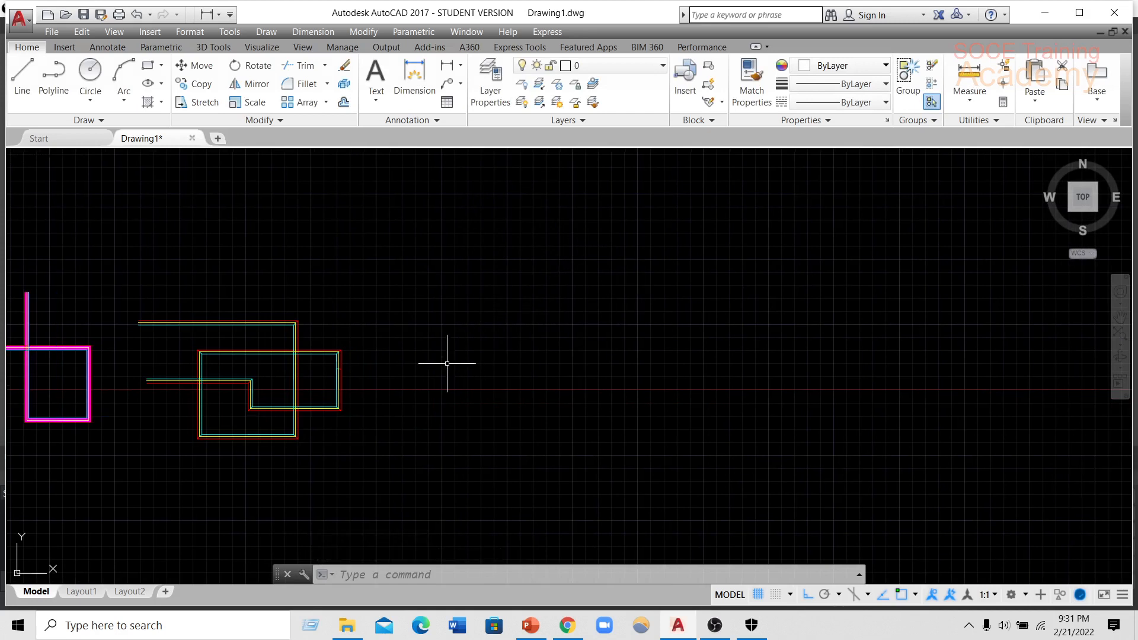
{"action": "middle_click_drag", "start_coordinate": [465, 350], "coordinate": [497, 327]}
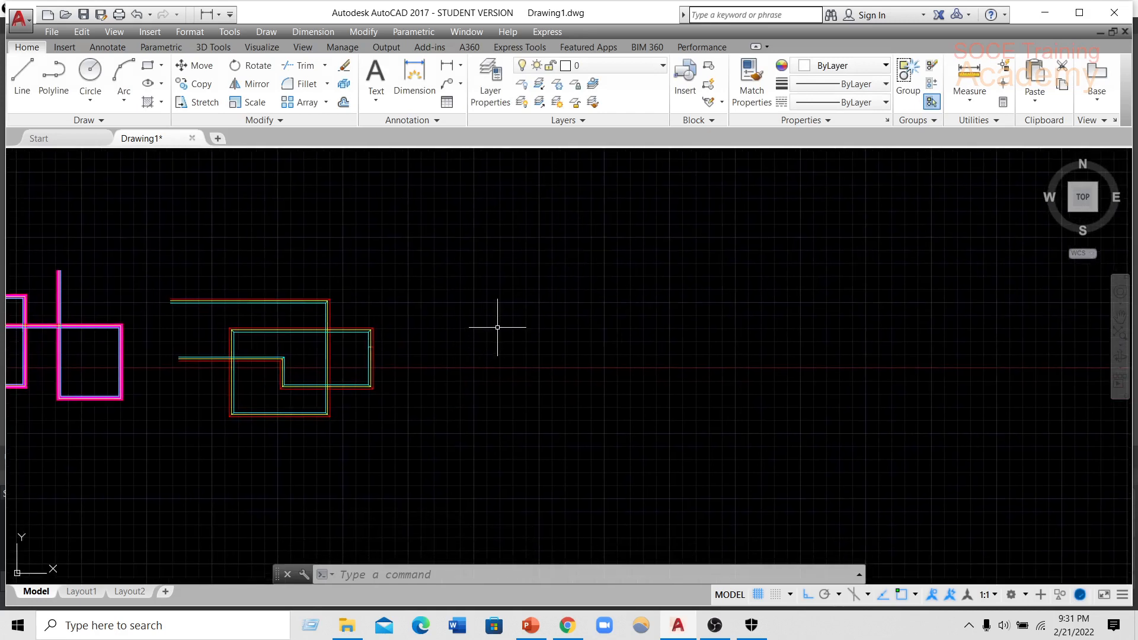
{"action": "type", "text": "mLe"}
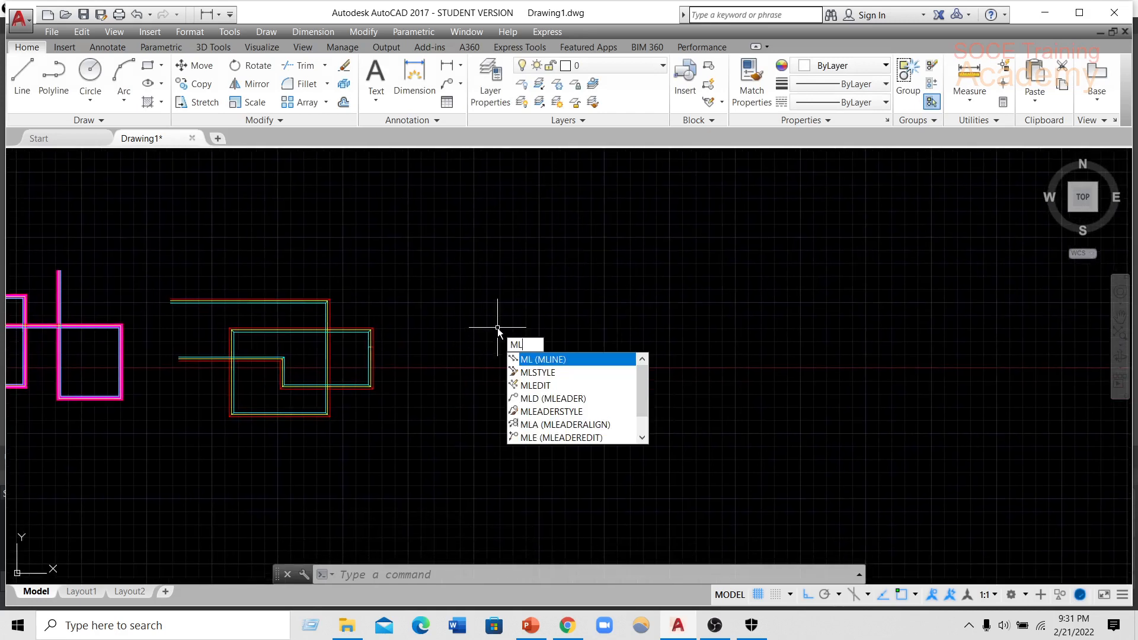
{"action": "type", "text": "d"}
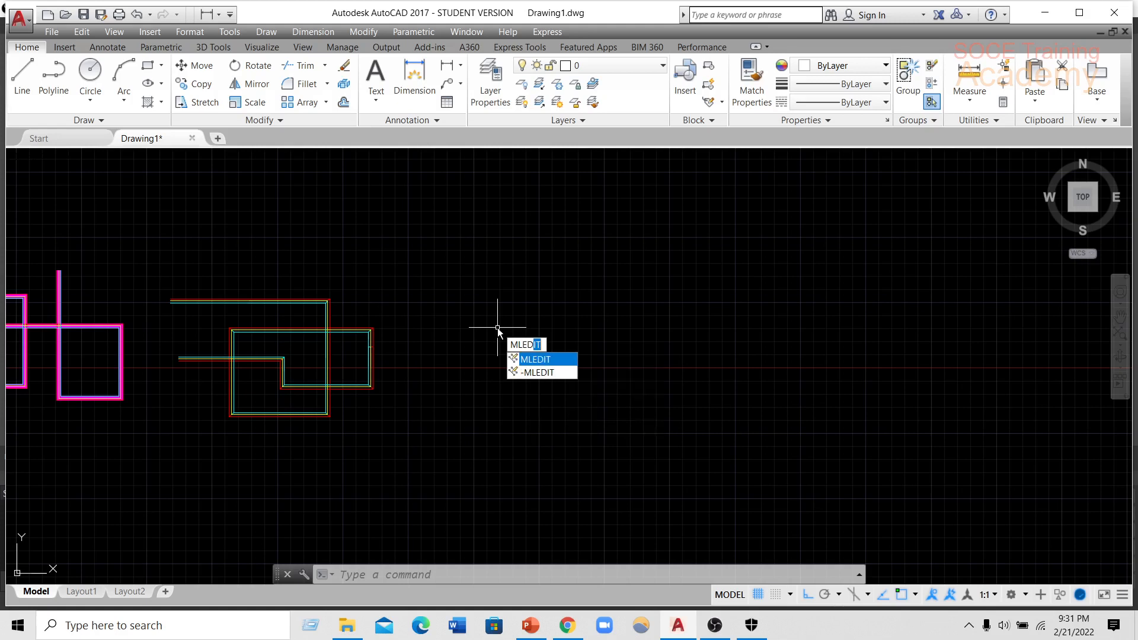
{"action": "type", "text": "it"}
{"action": "key", "text": "Return"}
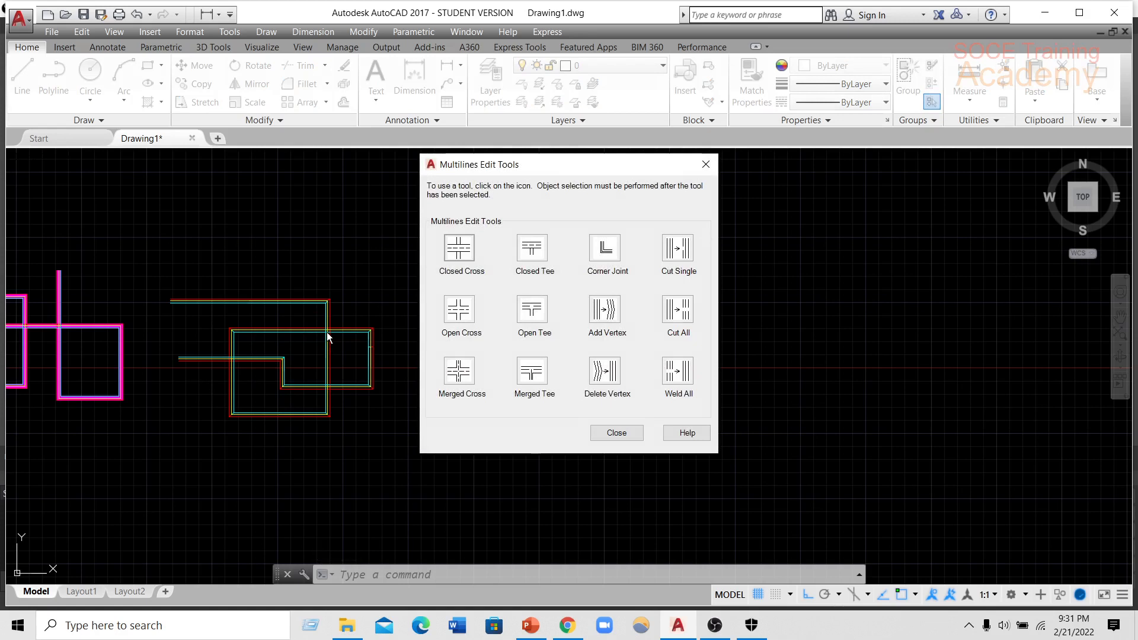
{"action": "left_click", "coordinate": [705, 164]}
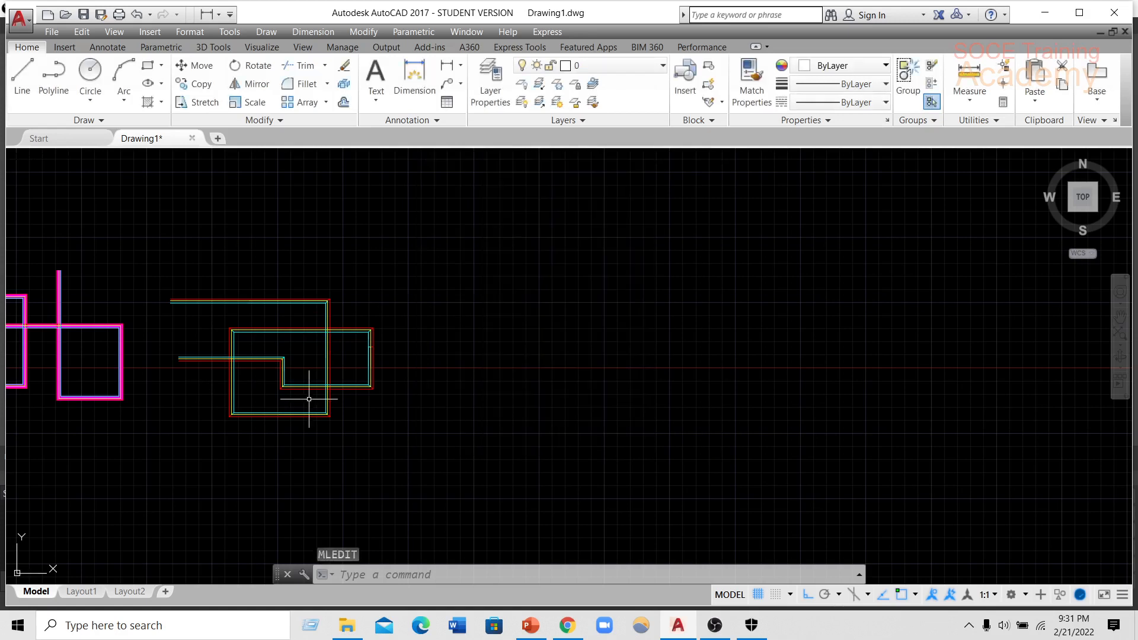
Examine the corners and crossings of the FEFFSF multiline up close and compare them with the magenta SOCE2 multiline.
{"action": "scroll", "coordinate": [308, 397], "scroll_direction": "down", "scroll_amount": 2}
{"action": "middle_click_drag", "start_coordinate": [265, 358], "coordinate": [544, 347]}
{"action": "scroll", "coordinate": [689, 307], "scroll_direction": "up", "scroll_amount": 8}
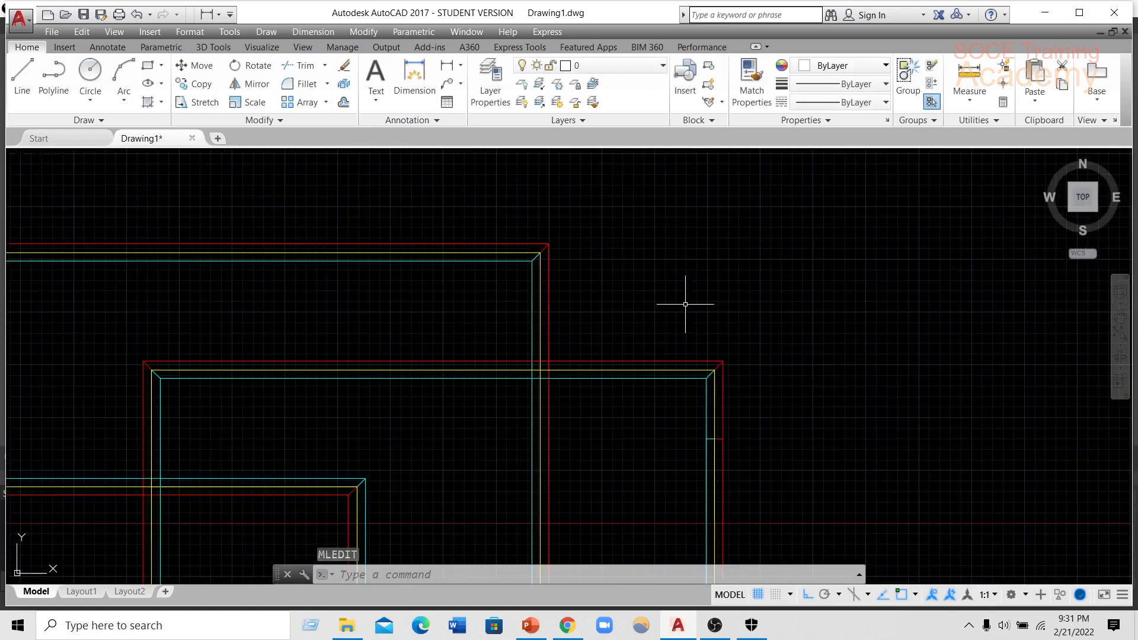
{"action": "middle_click_drag", "start_coordinate": [171, 371], "coordinate": [613, 319]}
{"action": "middle_click_drag", "start_coordinate": [177, 395], "coordinate": [695, 308]}
{"action": "scroll", "coordinate": [457, 352], "scroll_direction": "down", "scroll_amount": 5}
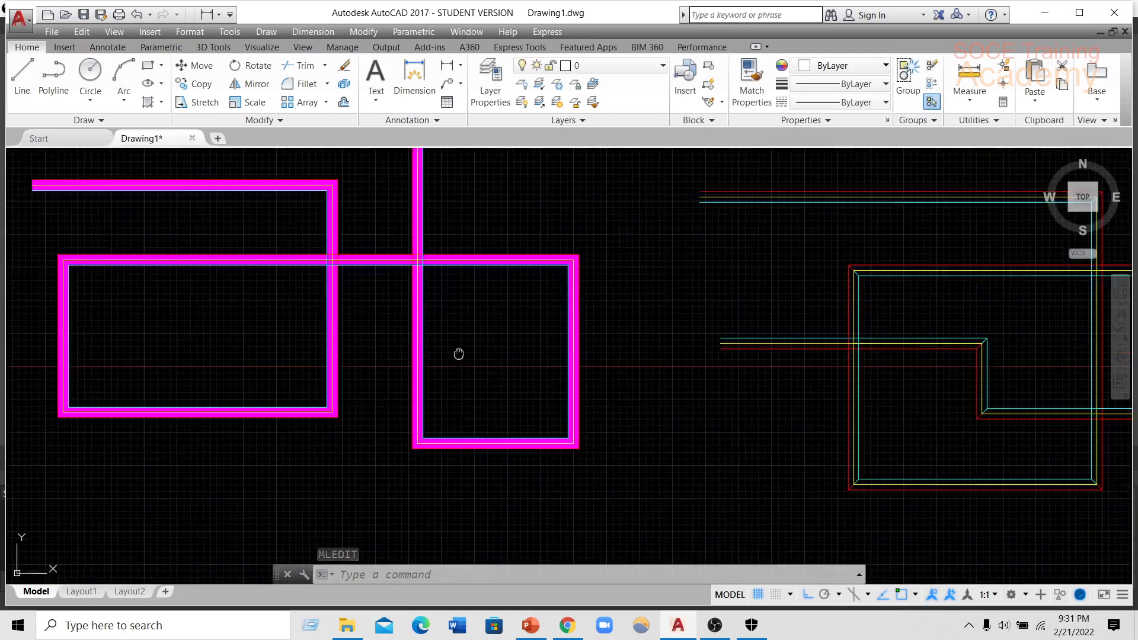
Apply the Closed Cross tool where the three-colour multiline crosses its west loop, passing the vertical run beneath the horizontal one.
{"action": "scroll", "coordinate": [416, 277], "scroll_direction": "up", "scroll_amount": 6}
{"action": "middle_click_drag", "start_coordinate": [184, 343], "coordinate": [480, 255]}
{"action": "middle_click_drag", "start_coordinate": [226, 336], "coordinate": [430, 292]}
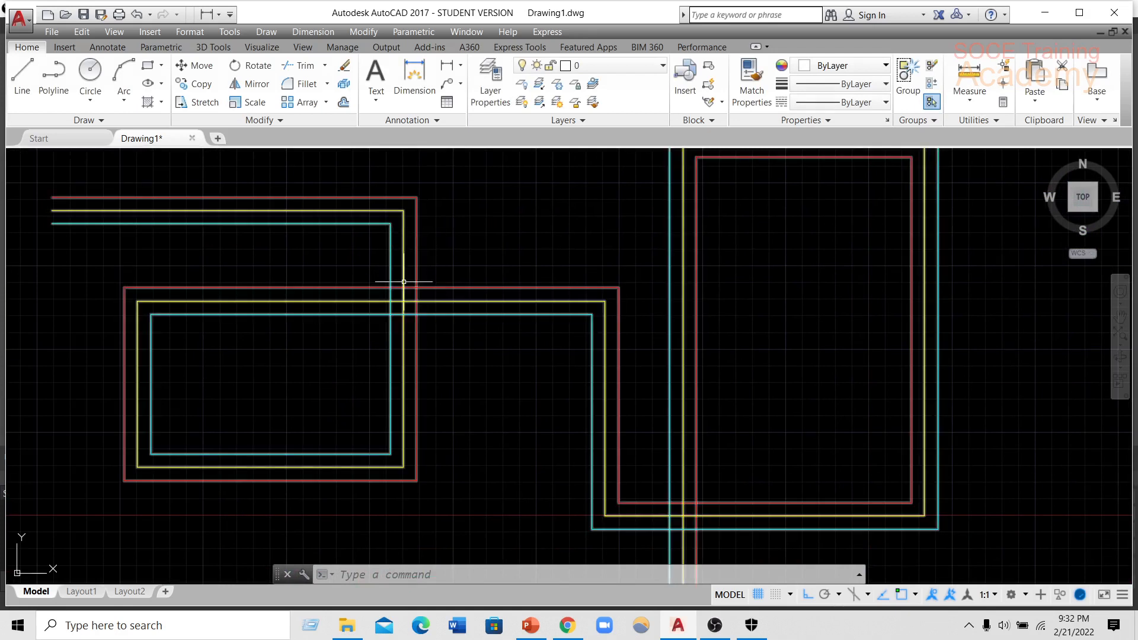
{"action": "middle_click_drag", "start_coordinate": [403, 314], "coordinate": [295, 336]}
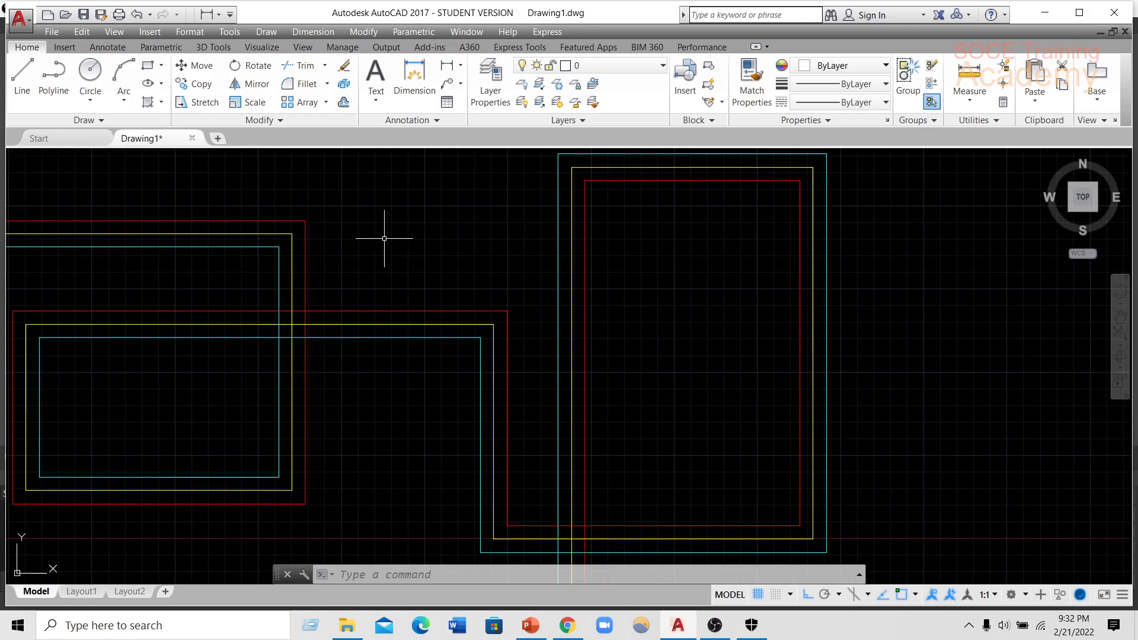
{"action": "type", "text": "l"}
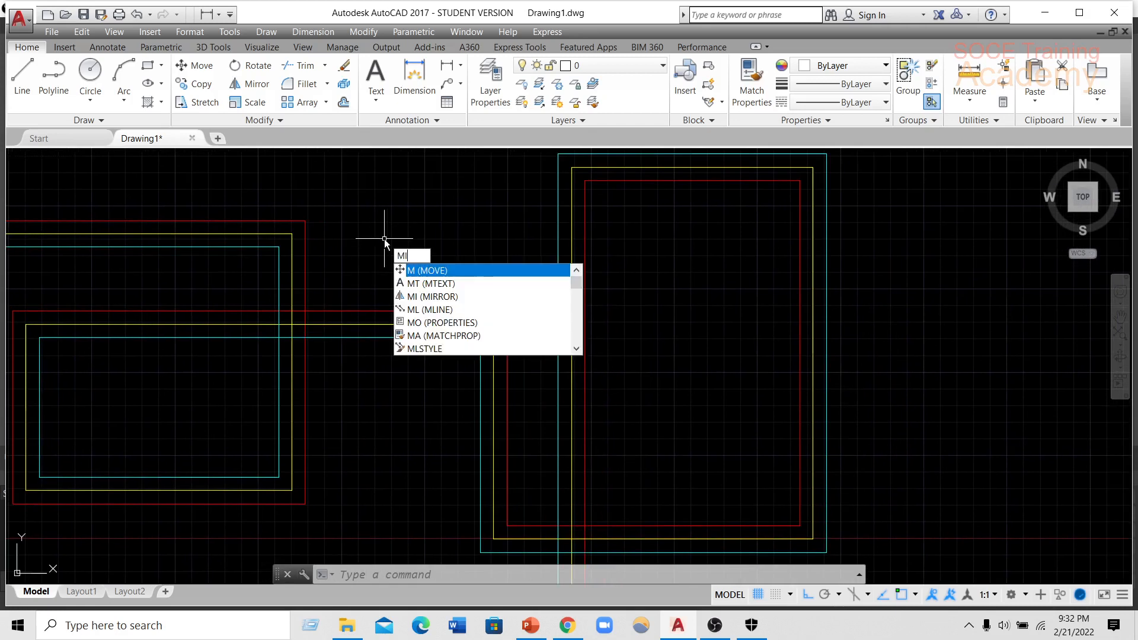
{"action": "type", "text": "EDit"}
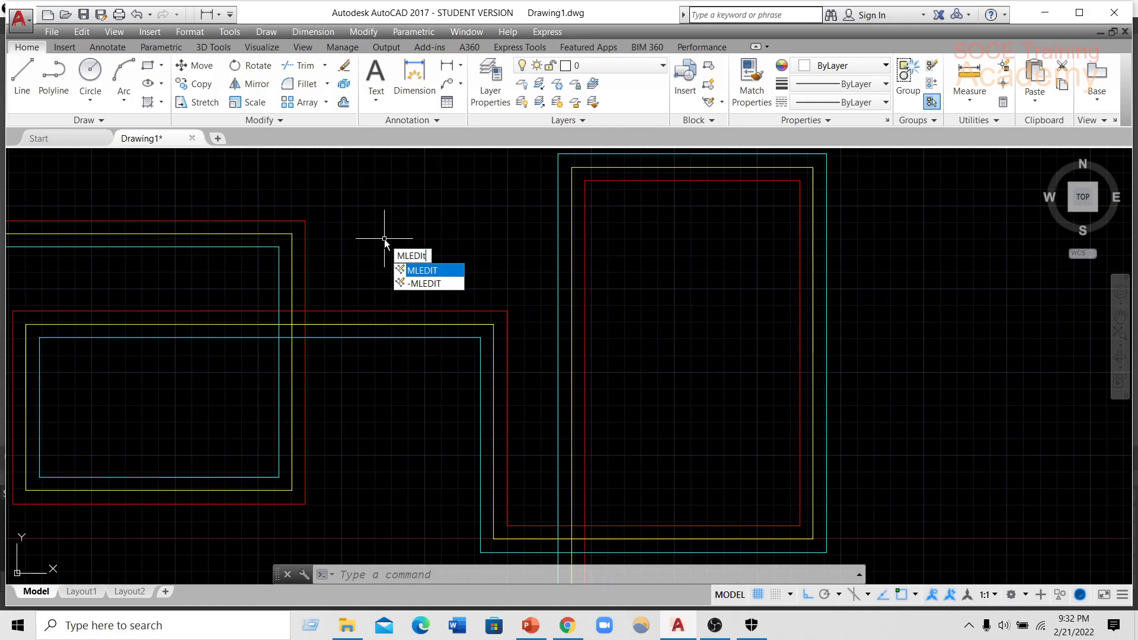
{"action": "key", "text": "Return"}
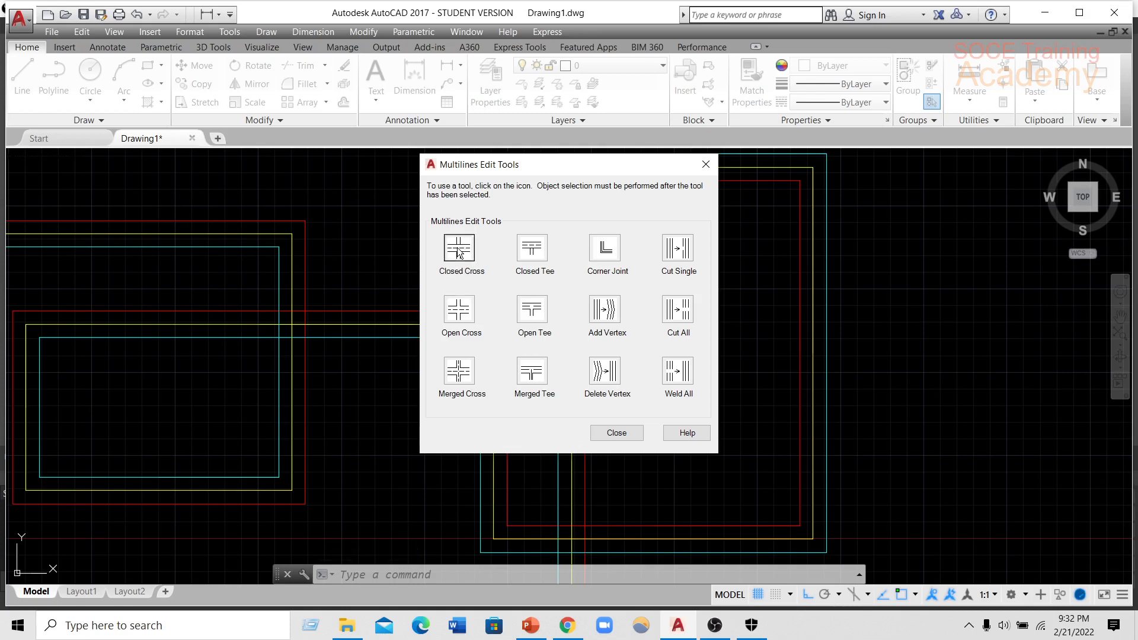
{"action": "left_click", "coordinate": [458, 252]}
{"action": "middle_click_drag", "start_coordinate": [433, 277], "coordinate": [556, 237]}
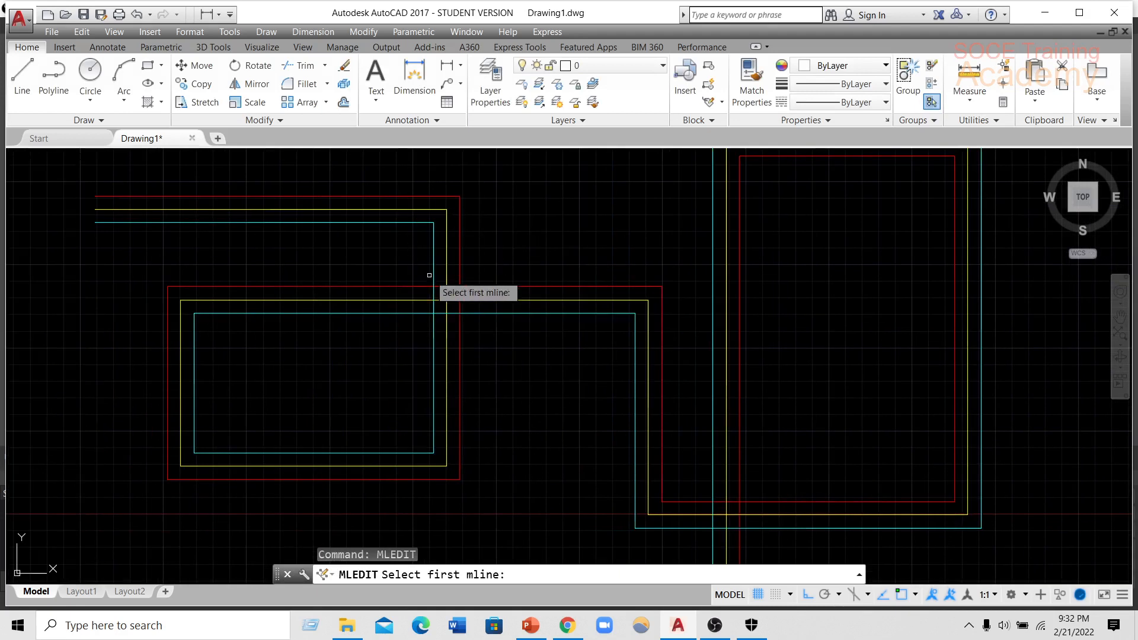
{"action": "left_click", "coordinate": [458, 270]}
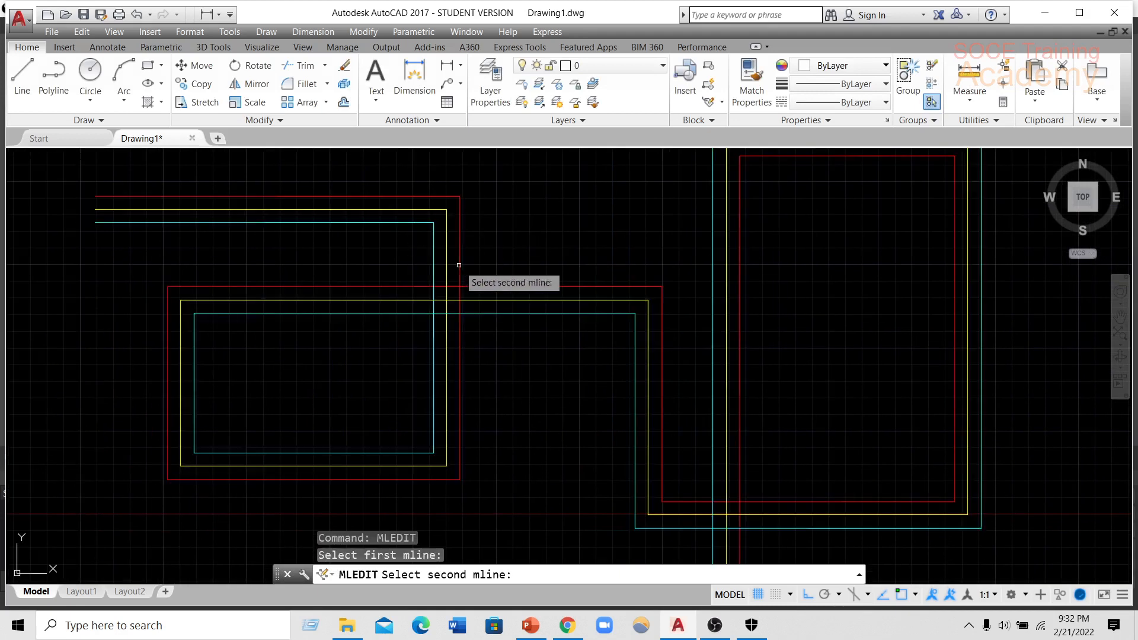
{"action": "left_click", "coordinate": [466, 304]}
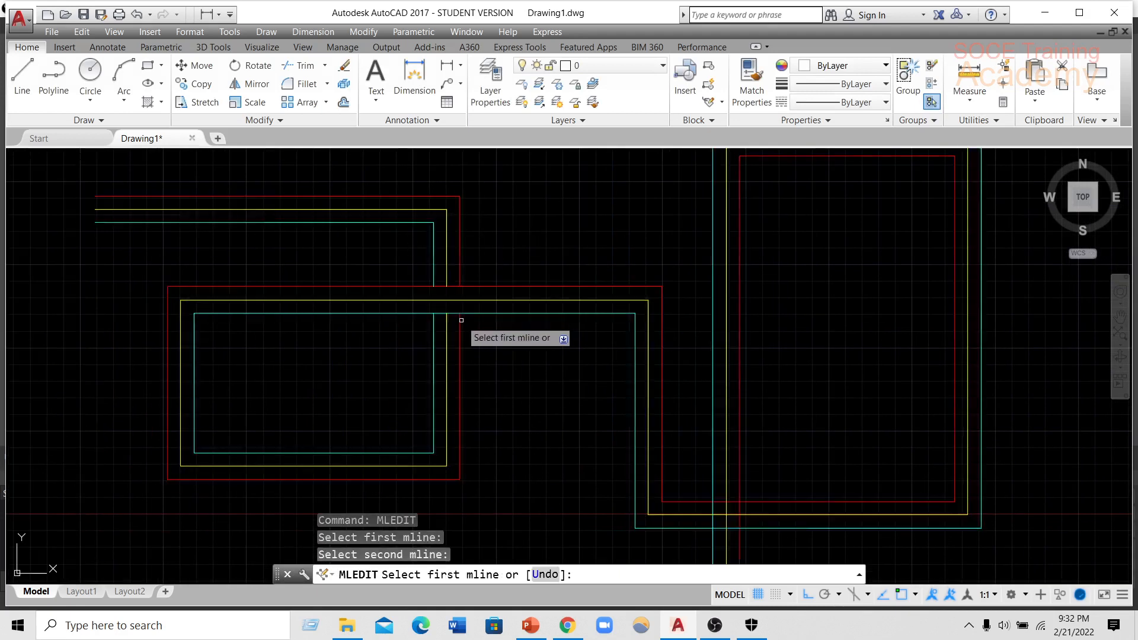
{"action": "scroll", "coordinate": [461, 320], "scroll_direction": "up", "scroll_amount": 2}
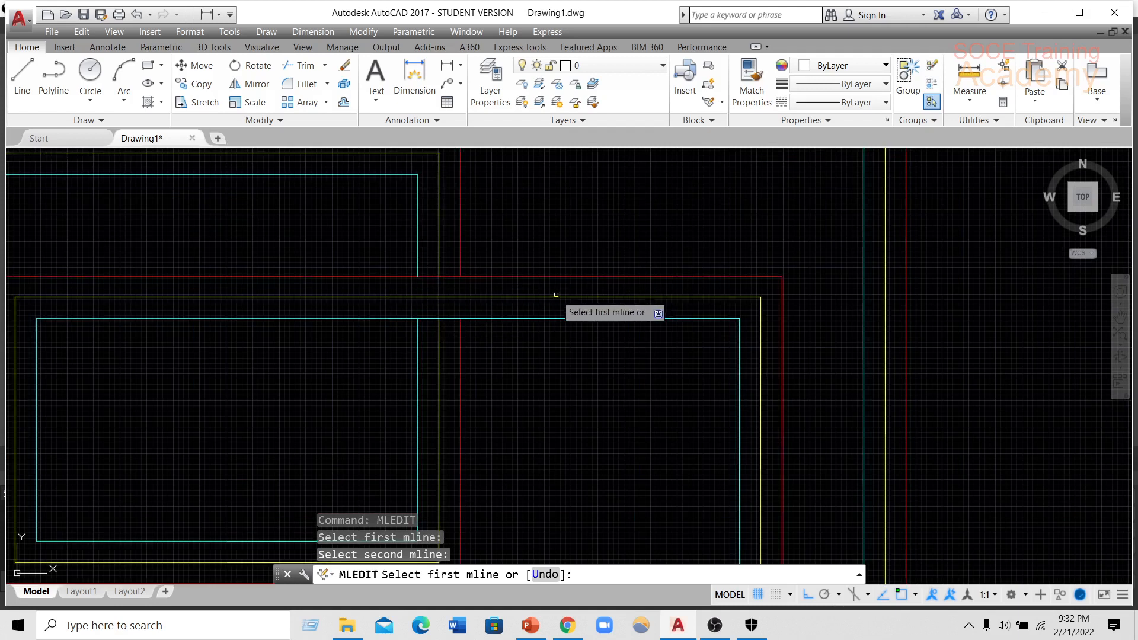
{"action": "mouse_move", "coordinate": [556, 295]}
{"action": "middle_mouse_down"}
{"action": "mouse_move", "coordinate": [386, 267]}
{"action": "mouse_move", "coordinate": [356, 328]}
{"action": "middle_mouse_up"}
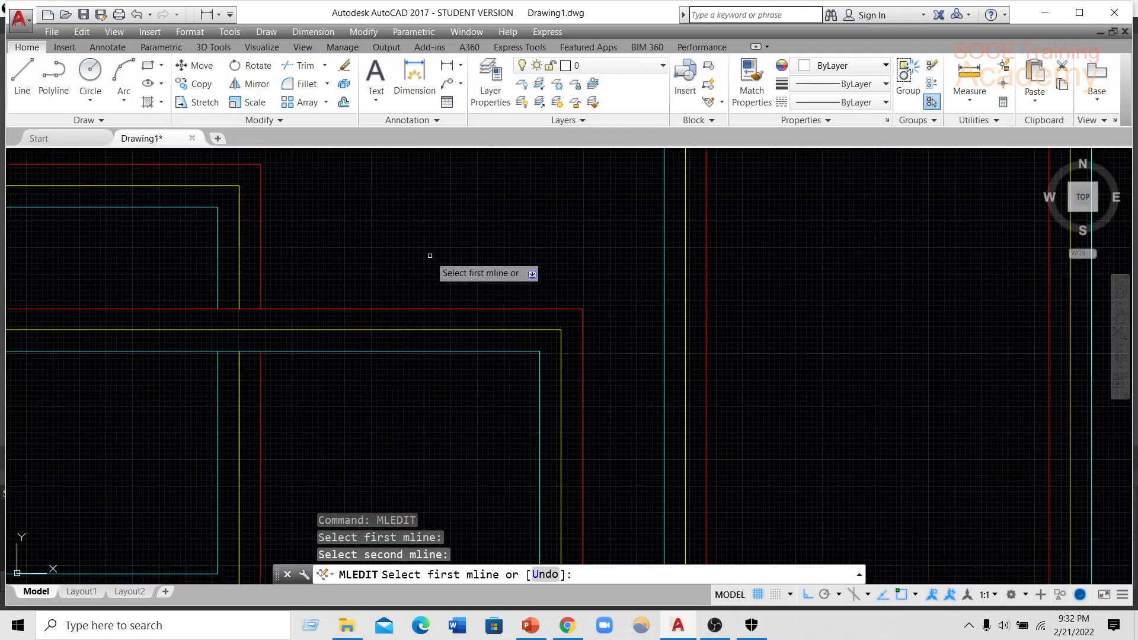
{"action": "key", "text": "Return"}
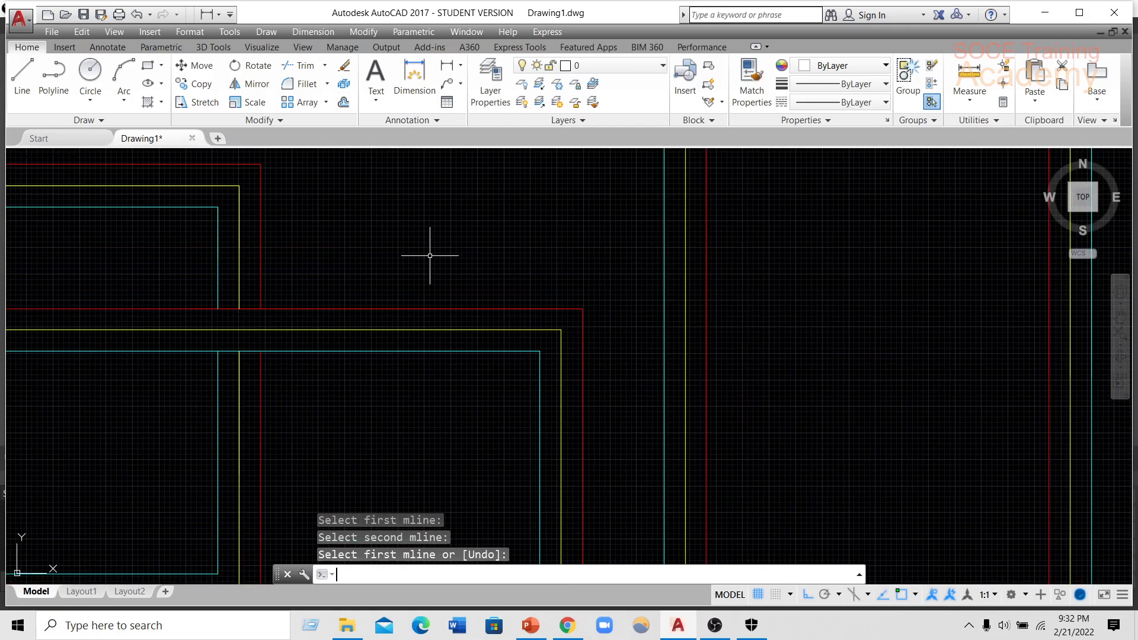
Apply the Open Cross tool where the same multiline's vertical run crosses the lower edge of its east loop.
{"action": "type", "text": "MLE"}
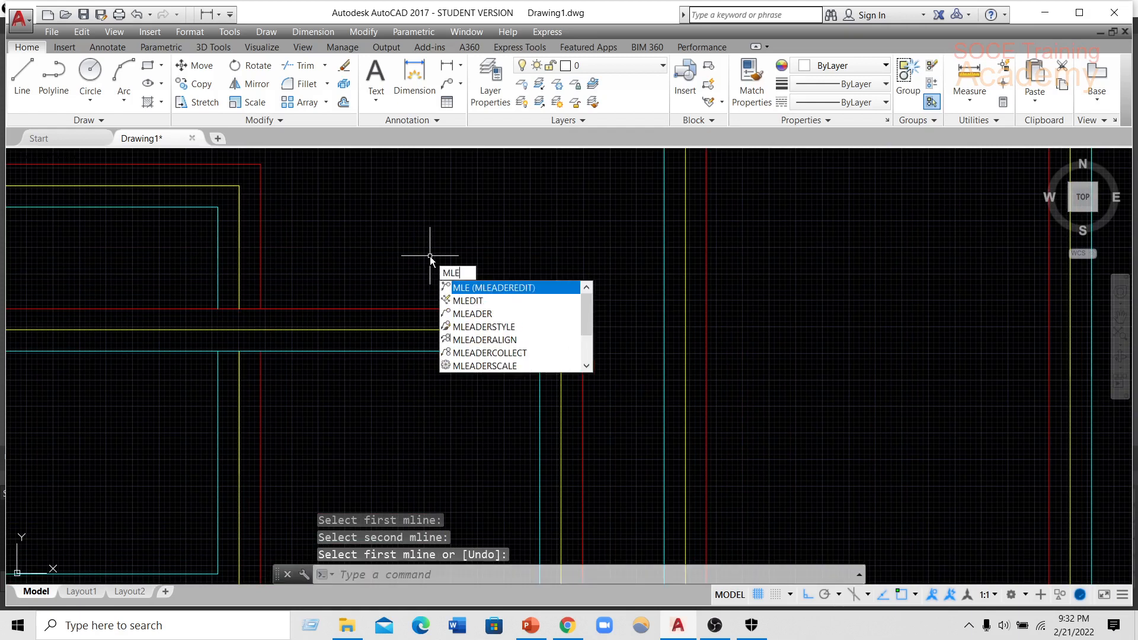
{"action": "type", "text": "dit"}
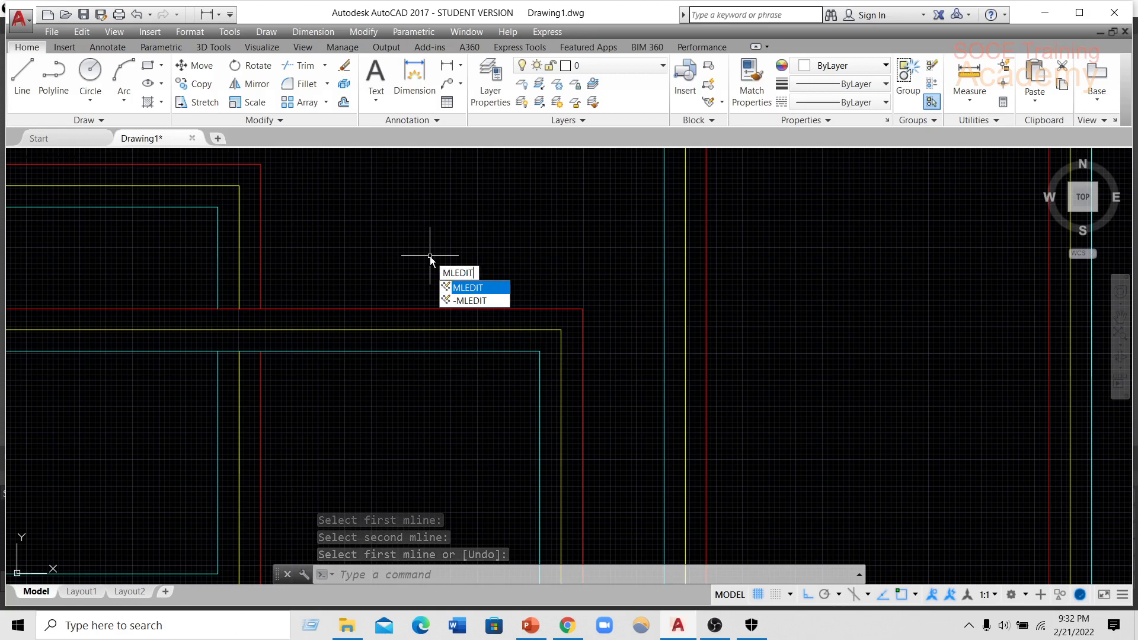
{"action": "key", "text": "Return"}
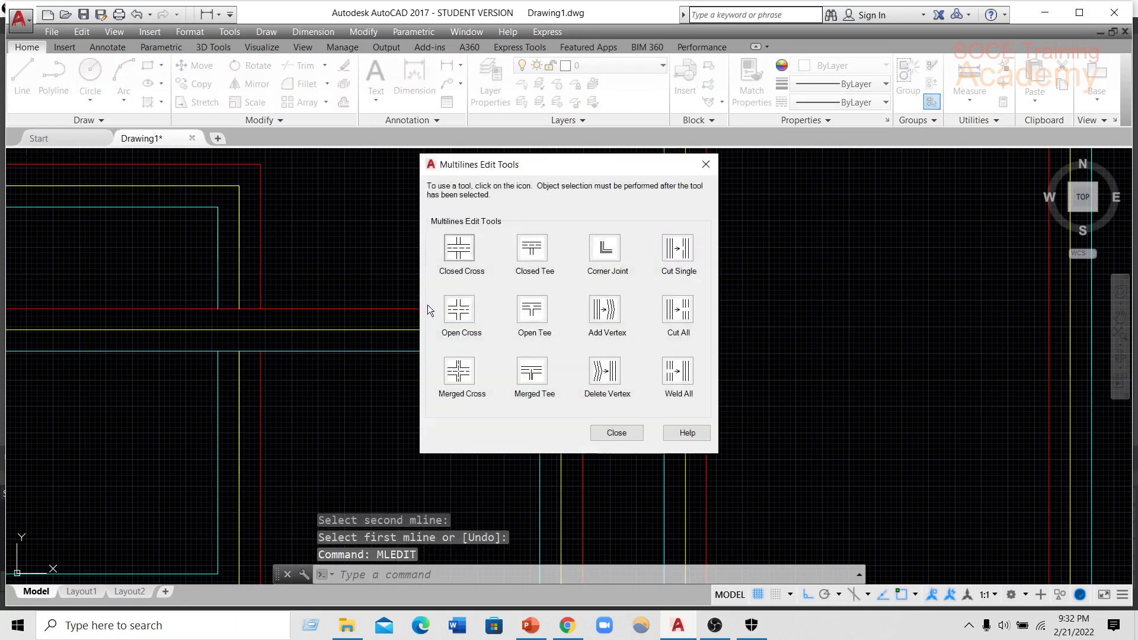
{"action": "left_click", "coordinate": [459, 309]}
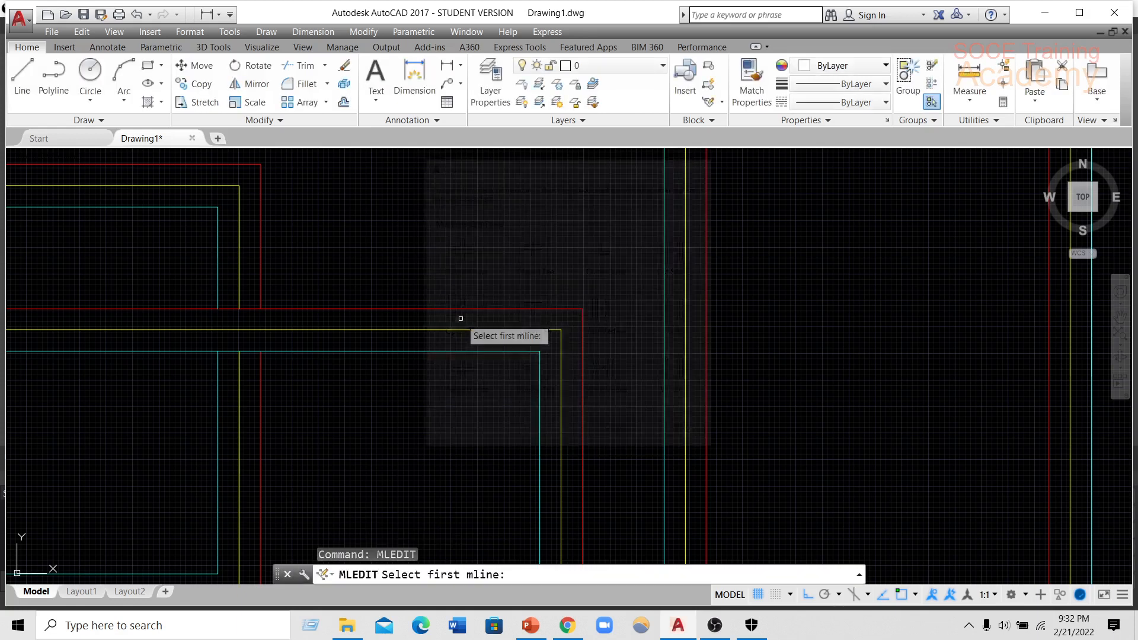
{"action": "scroll", "coordinate": [453, 323], "scroll_direction": "down", "scroll_amount": 3}
{"action": "scroll", "coordinate": [440, 409], "scroll_direction": "up", "scroll_amount": 8}
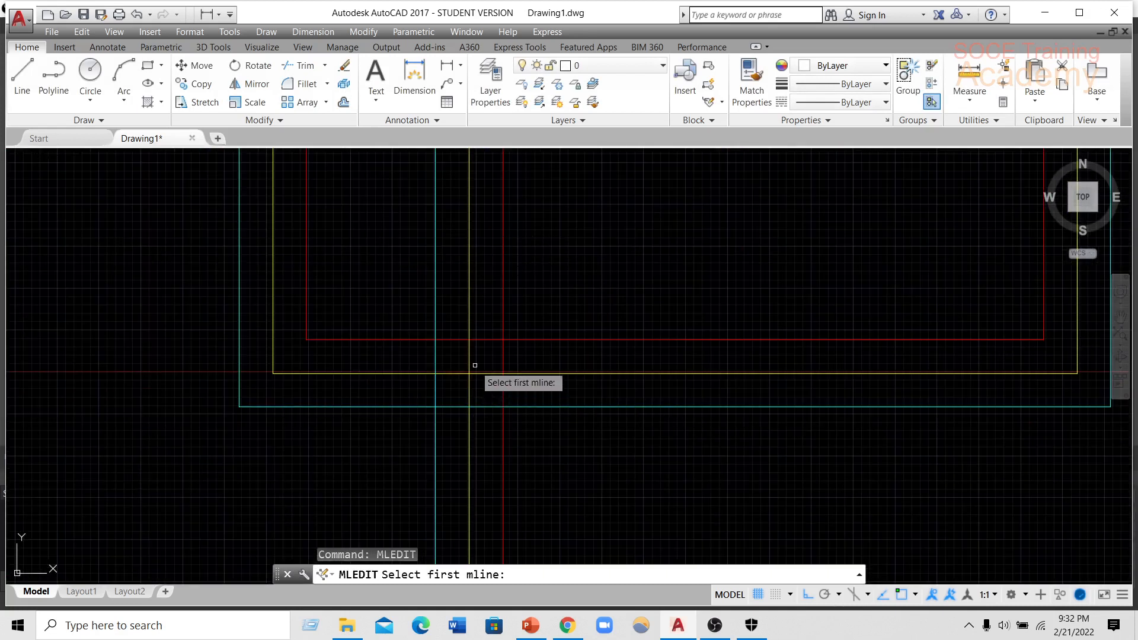
{"action": "left_click", "coordinate": [503, 299]}
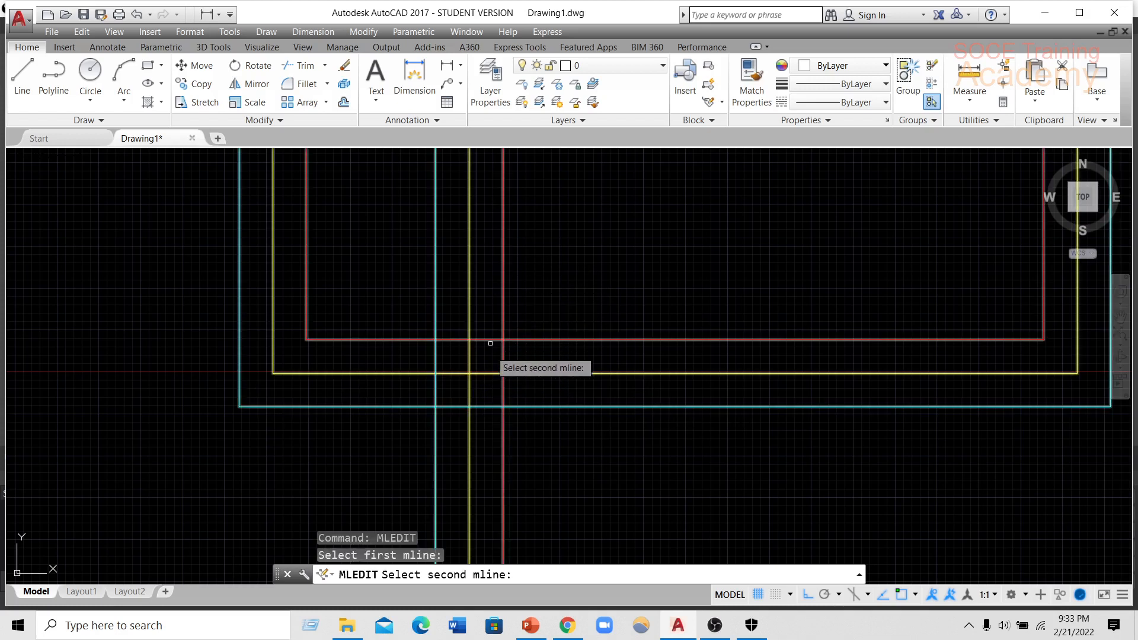
{"action": "left_click", "coordinate": [520, 372]}
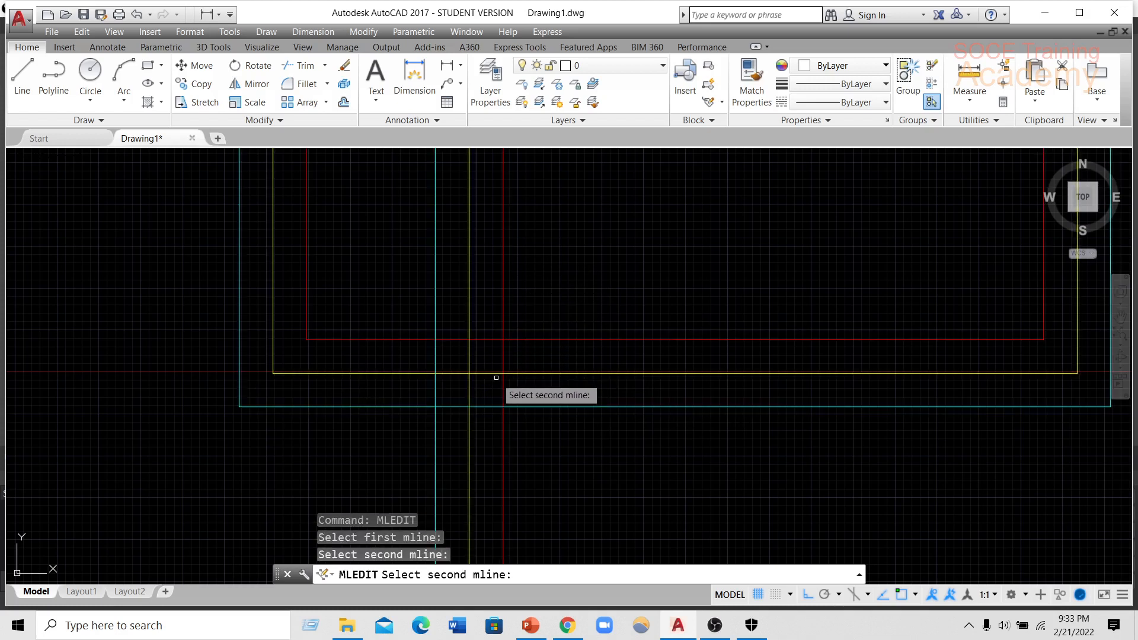
{"action": "left_click", "coordinate": [529, 372]}
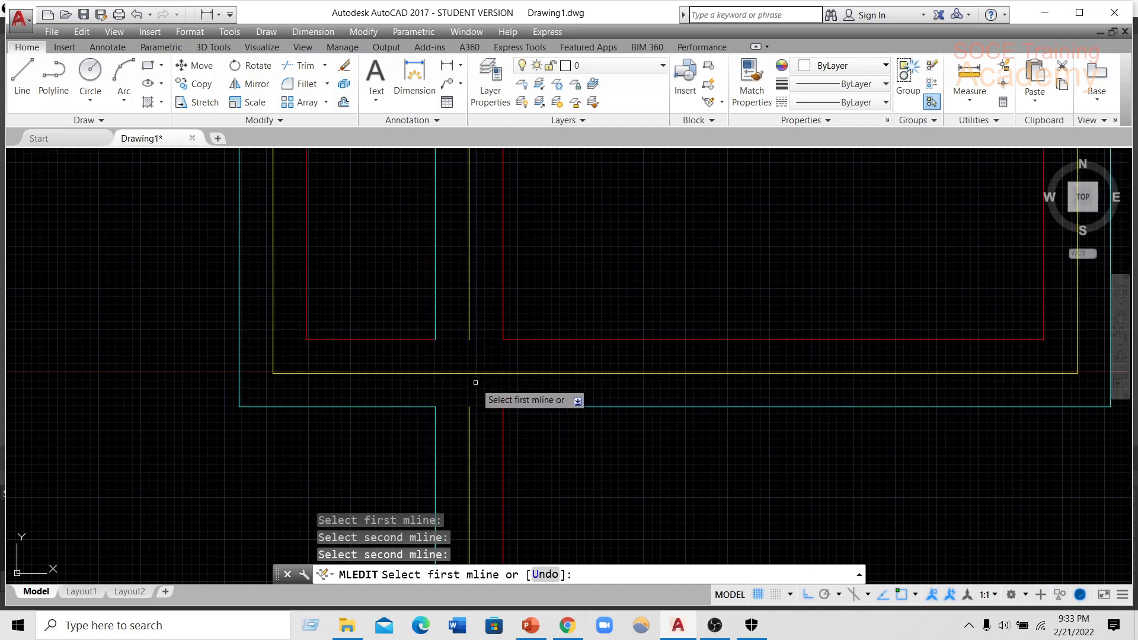
Examine the edited crossings and survey the magenta SOCE2 and the FEFFSF multilines for further crossings to edit.
{"action": "scroll", "coordinate": [475, 383], "scroll_direction": "down", "scroll_amount": 3}
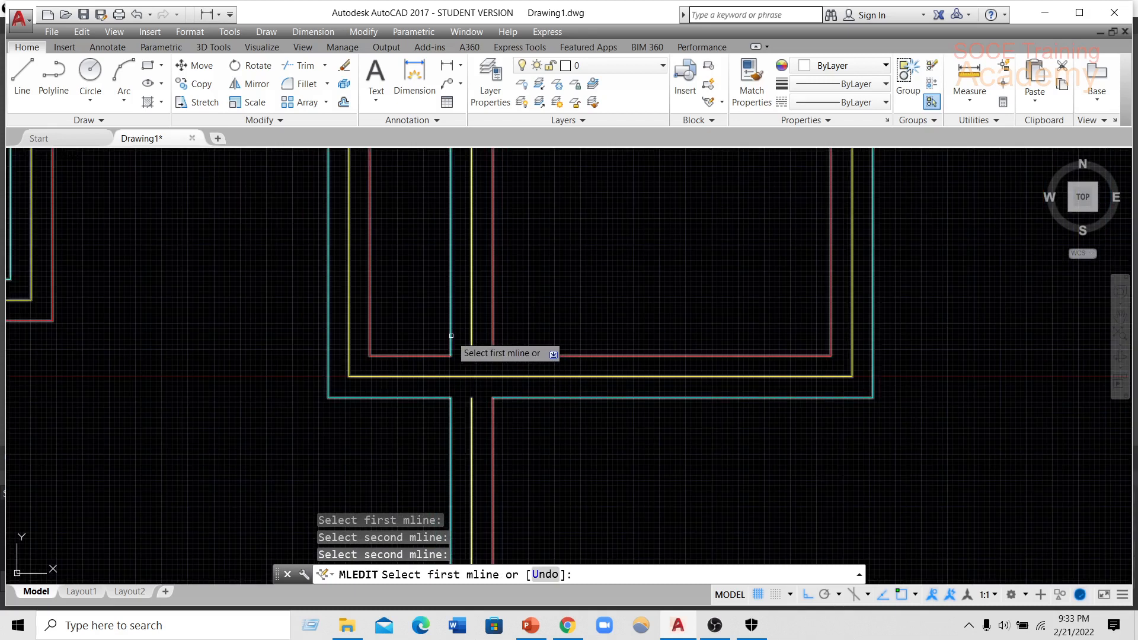
{"action": "scroll", "coordinate": [451, 335], "scroll_direction": "down", "scroll_amount": 3}
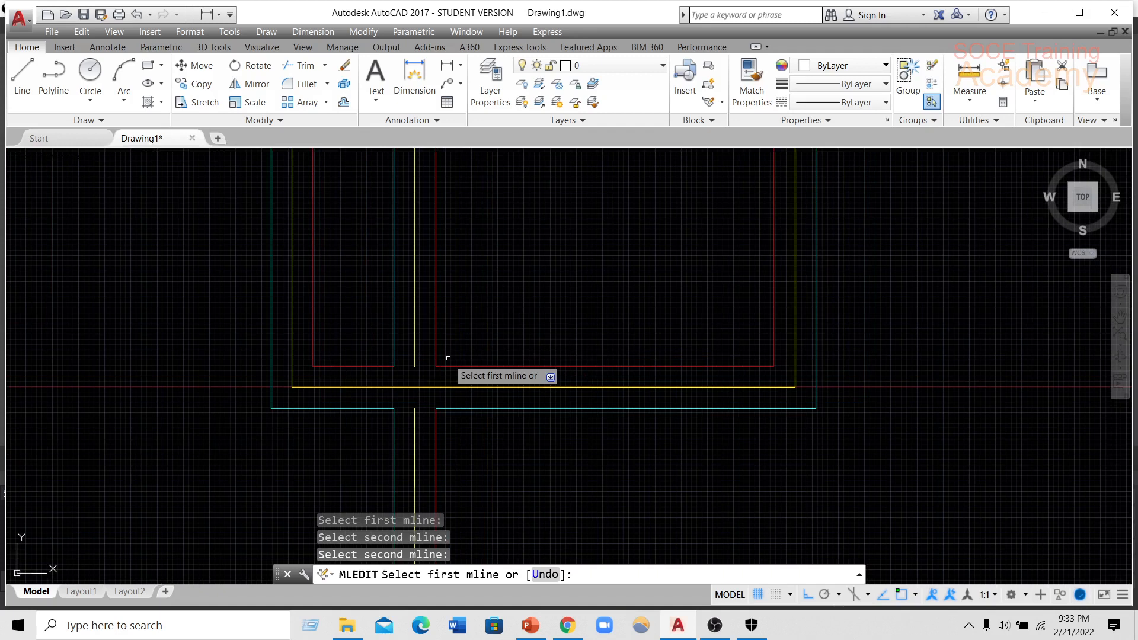
{"action": "scroll", "coordinate": [449, 351], "scroll_direction": "down", "scroll_amount": 4}
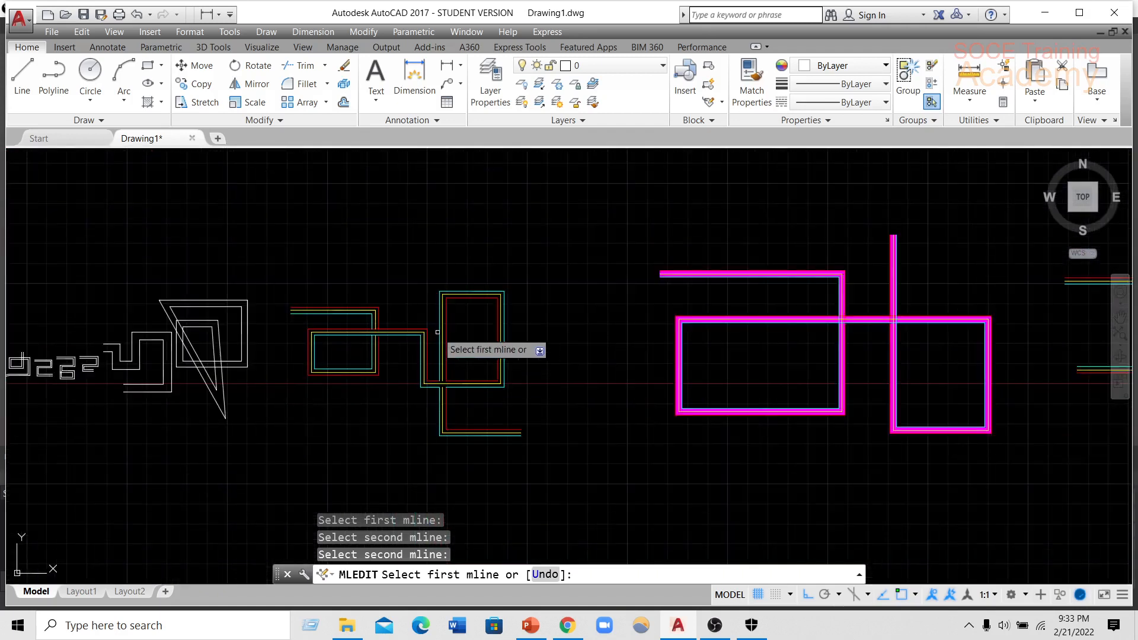
{"action": "middle_click_drag", "start_coordinate": [458, 344], "coordinate": [440, 322]}
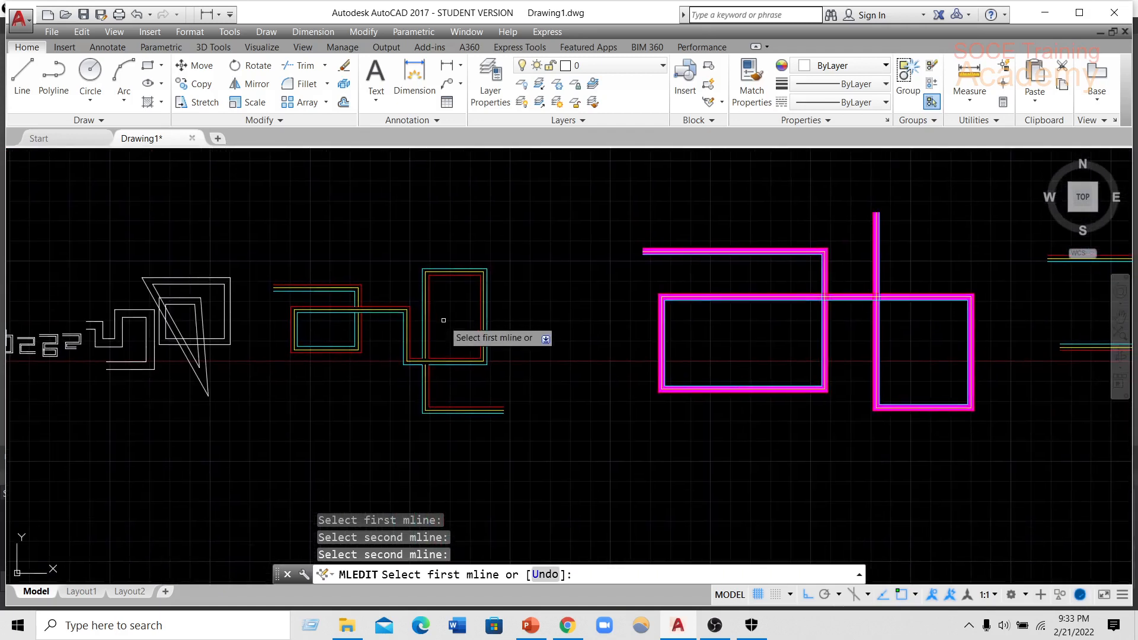
{"action": "scroll", "coordinate": [437, 349], "scroll_direction": "up", "scroll_amount": 6}
{"action": "scroll", "coordinate": [428, 375], "scroll_direction": "down", "scroll_amount": 5}
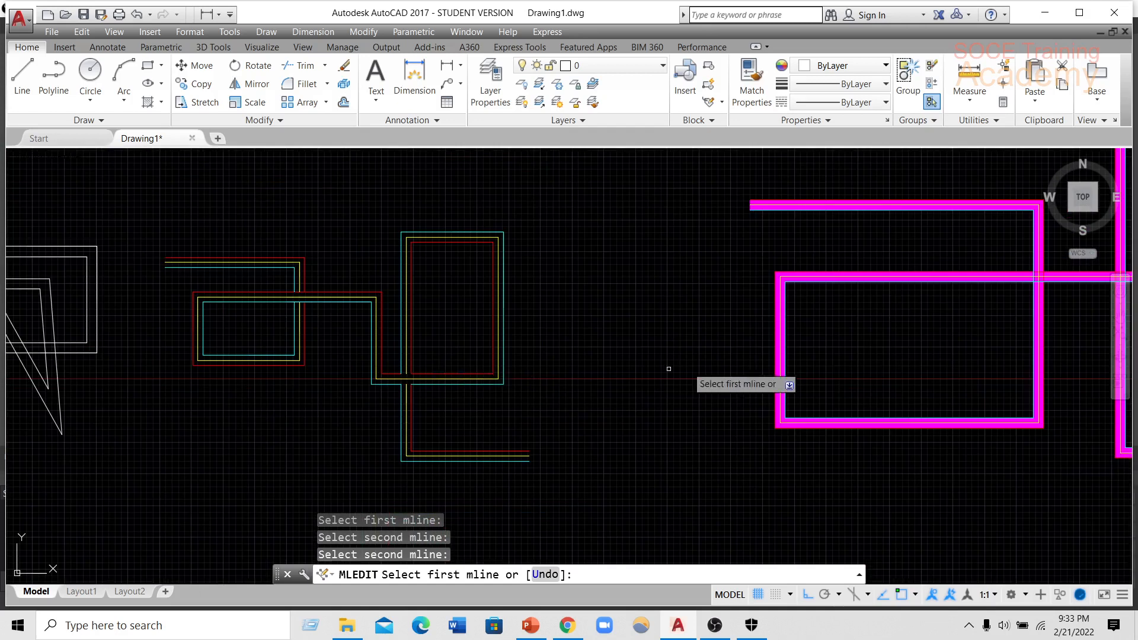
{"action": "middle_click_drag", "start_coordinate": [686, 375], "coordinate": [481, 367]}
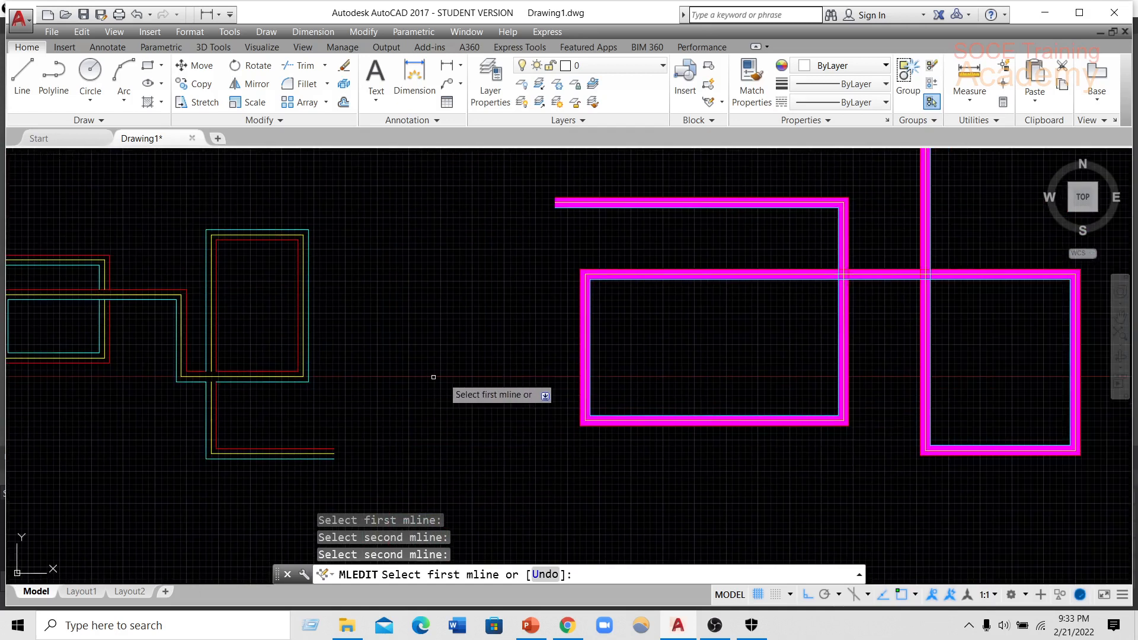
{"action": "scroll", "coordinate": [415, 380], "scroll_direction": "down", "scroll_amount": 5}
{"action": "mouse_move", "coordinate": [402, 381]}
{"action": "middle_mouse_down"}
{"action": "mouse_move", "coordinate": [608, 373]}
{"action": "mouse_move", "coordinate": [561, 373]}
{"action": "middle_mouse_up"}
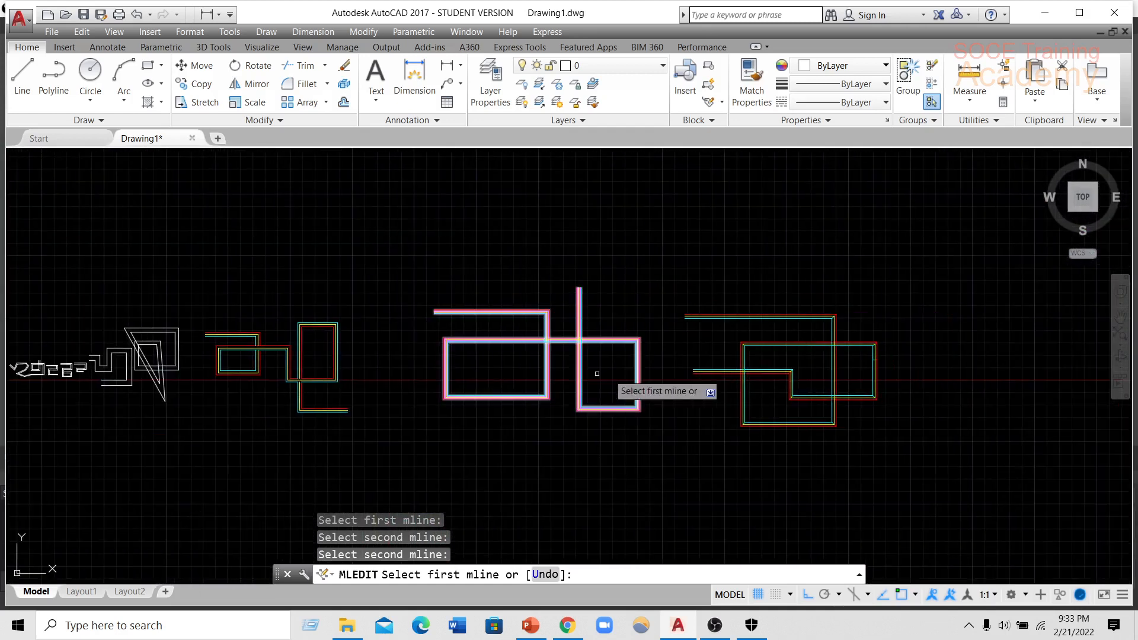
{"action": "middle_click_drag", "start_coordinate": [737, 374], "coordinate": [718, 345]}
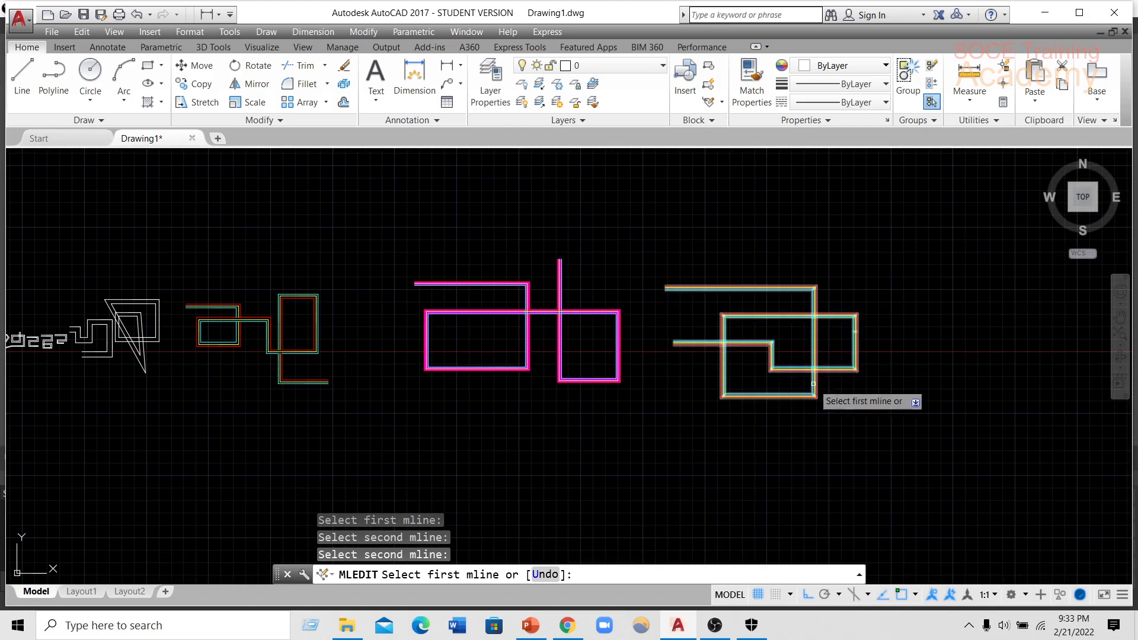